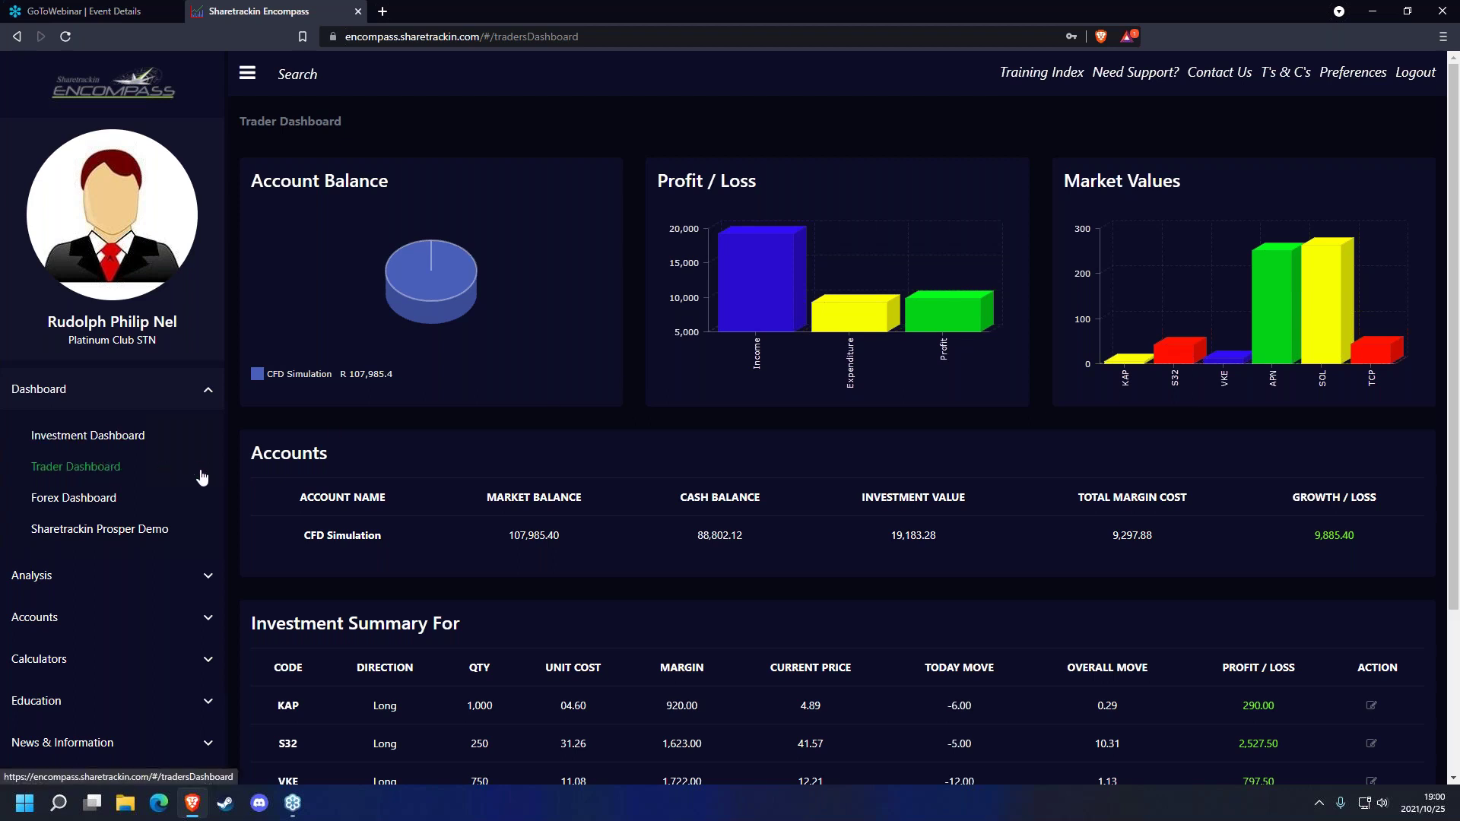
- Open the Stocks analysis page and list shares using the Sharetrackin 2020 advisor under Additional Advisors
{"action": "left_click", "coordinate": [189, 582]}
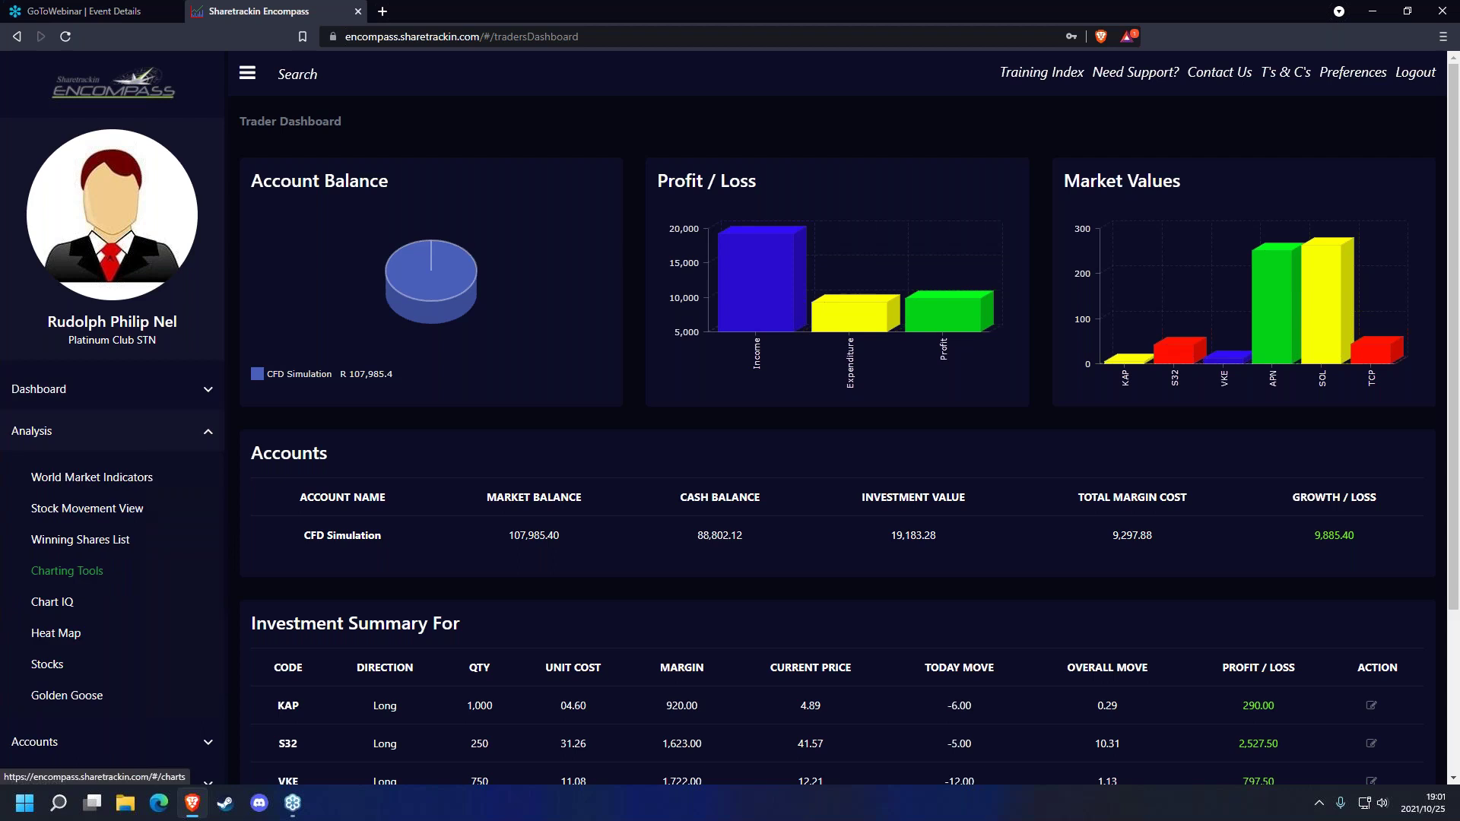
{"action": "left_click", "coordinate": [128, 667]}
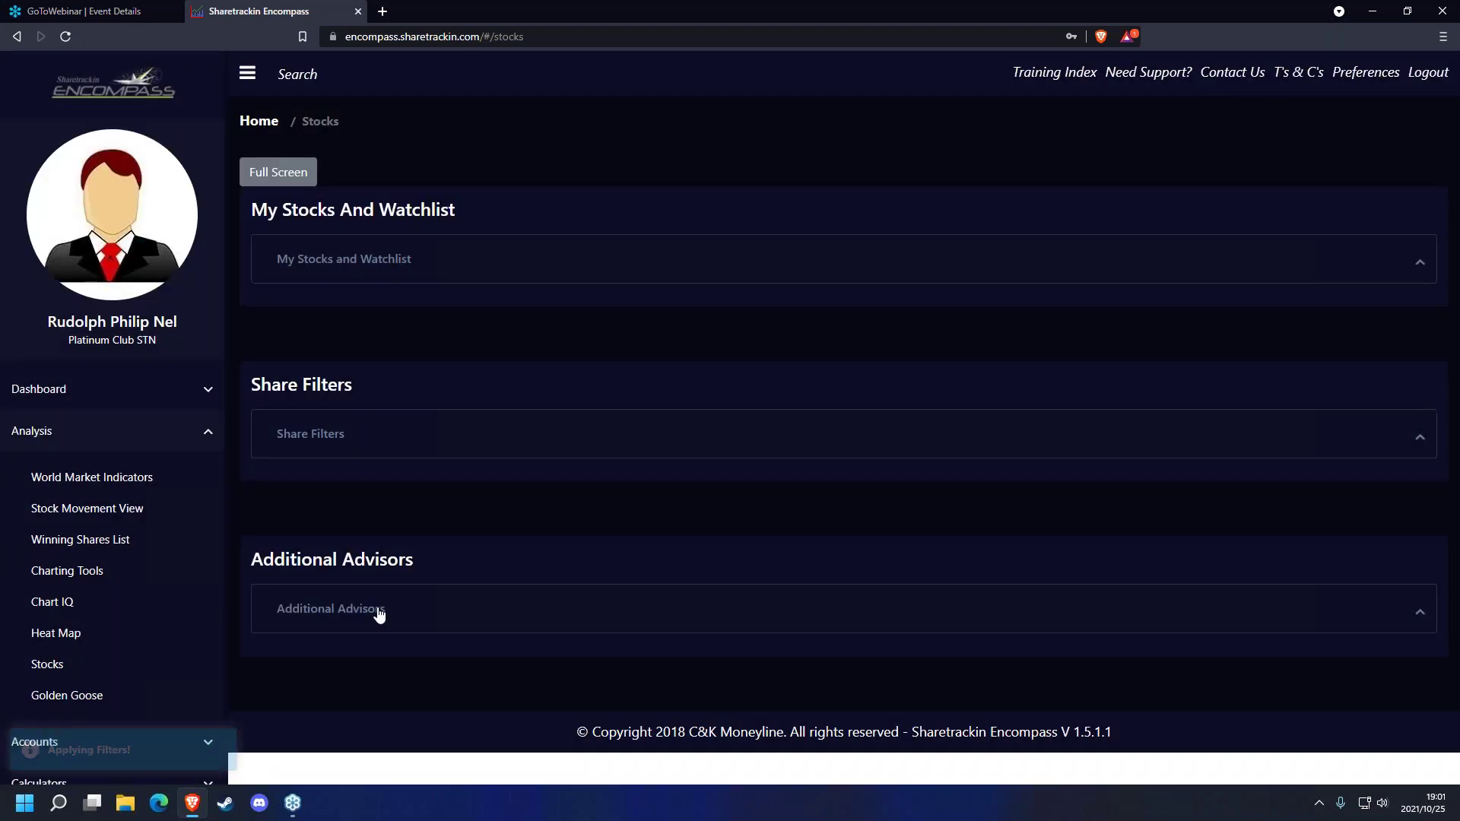
{"action": "scroll", "coordinate": [518, 538], "scroll_direction": "down", "scroll_amount": 1}
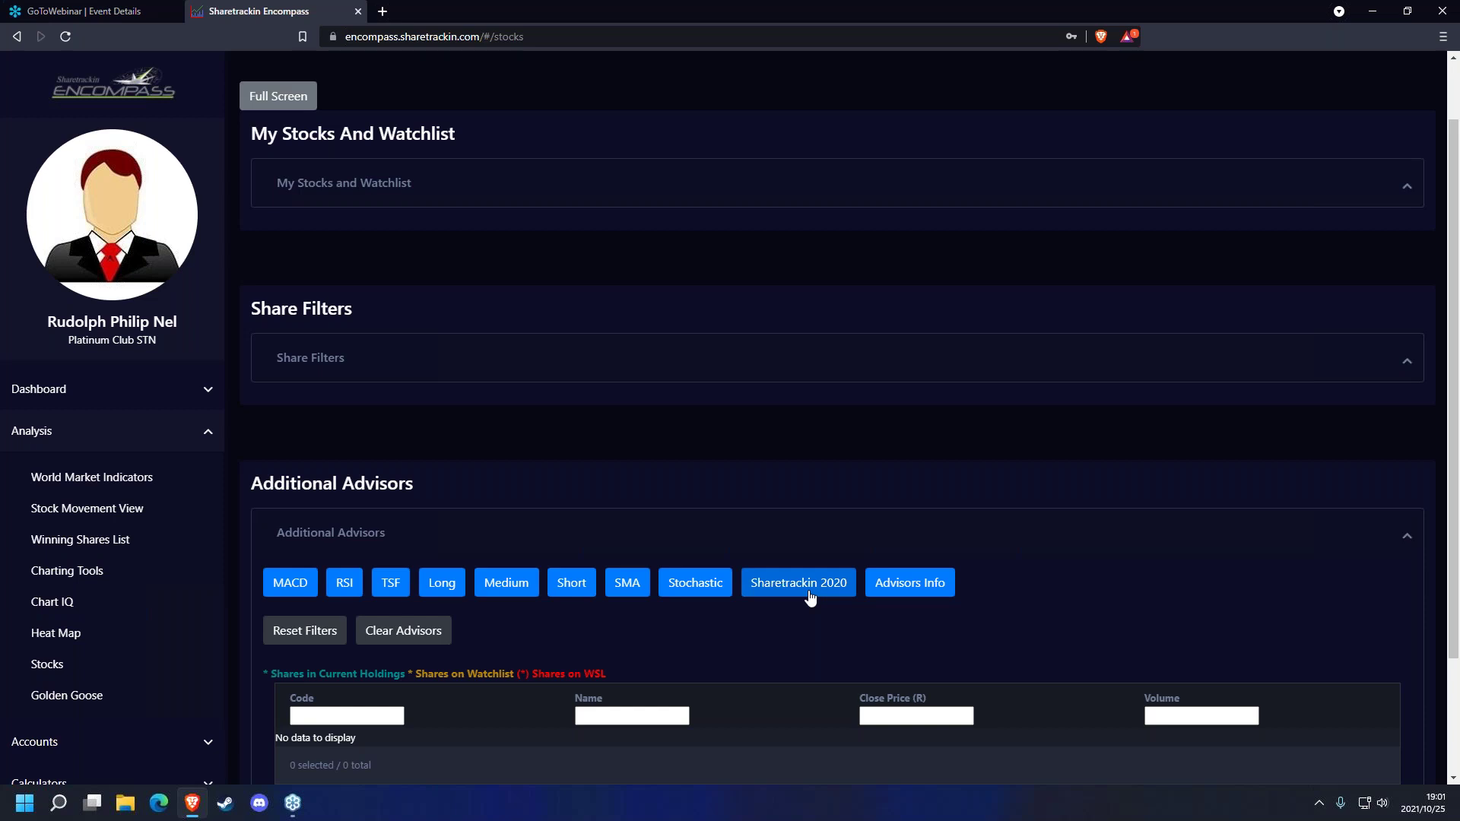
{"action": "scroll", "coordinate": [810, 599], "scroll_direction": "down", "scroll_amount": 1}
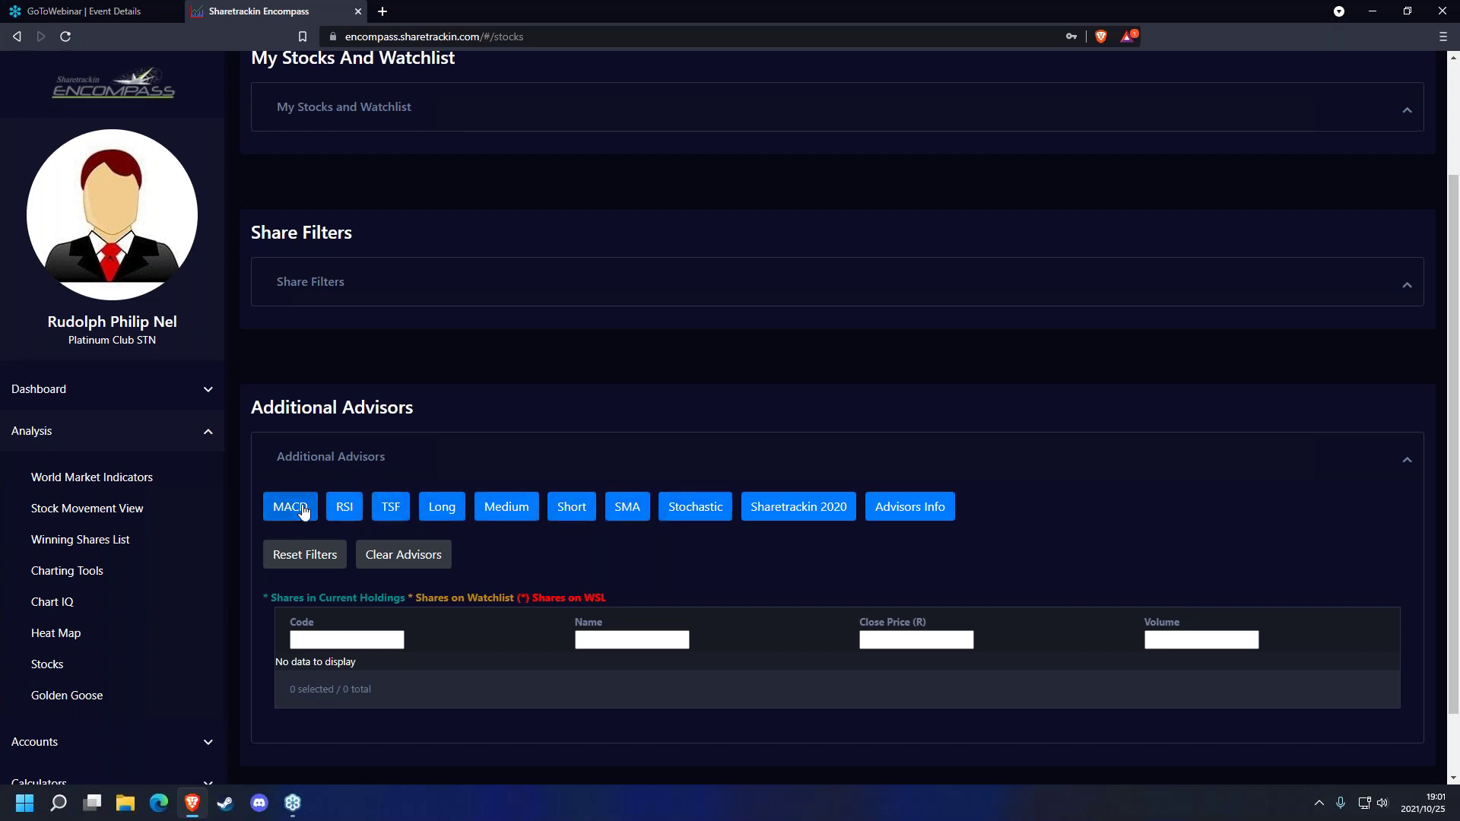
{"action": "left_click", "coordinate": [782, 515]}
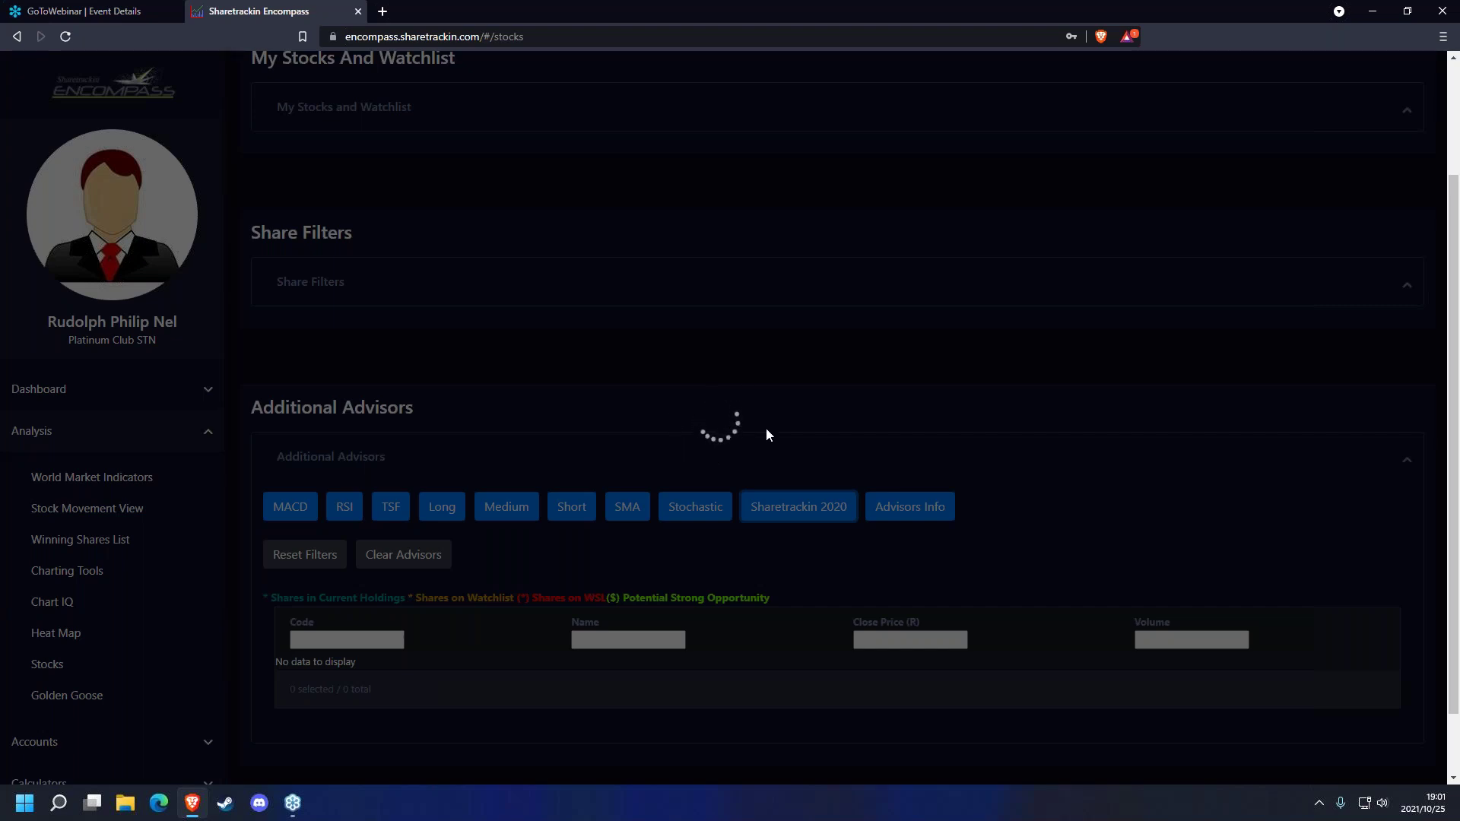
- Filter the Sharetrackin 2020 advisor column of the share list by "open"
{"action": "scroll", "coordinate": [971, 457], "scroll_direction": "down", "scroll_amount": 2}
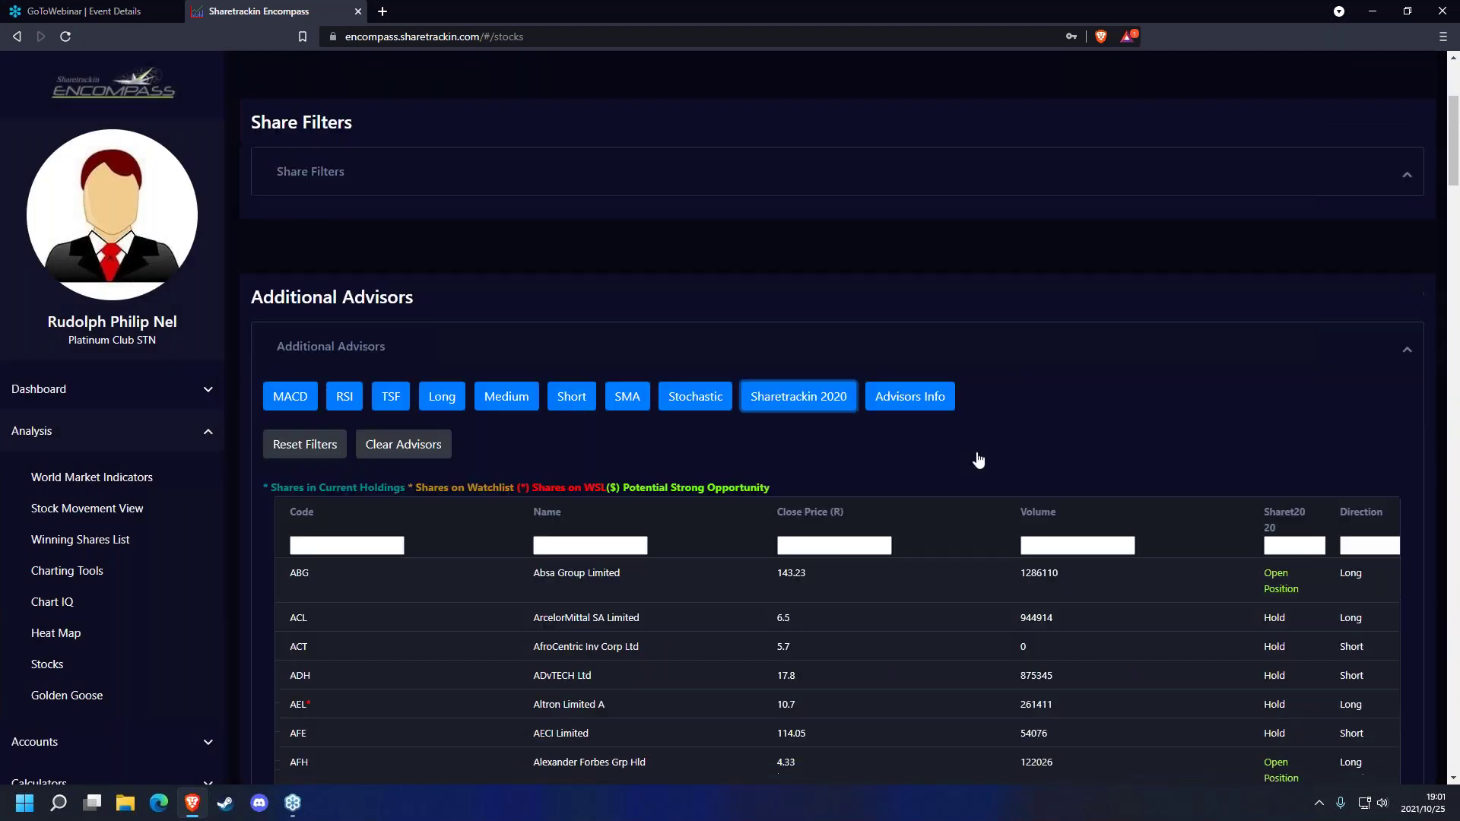
{"action": "scroll", "coordinate": [1192, 446], "scroll_direction": "down", "scroll_amount": 1}
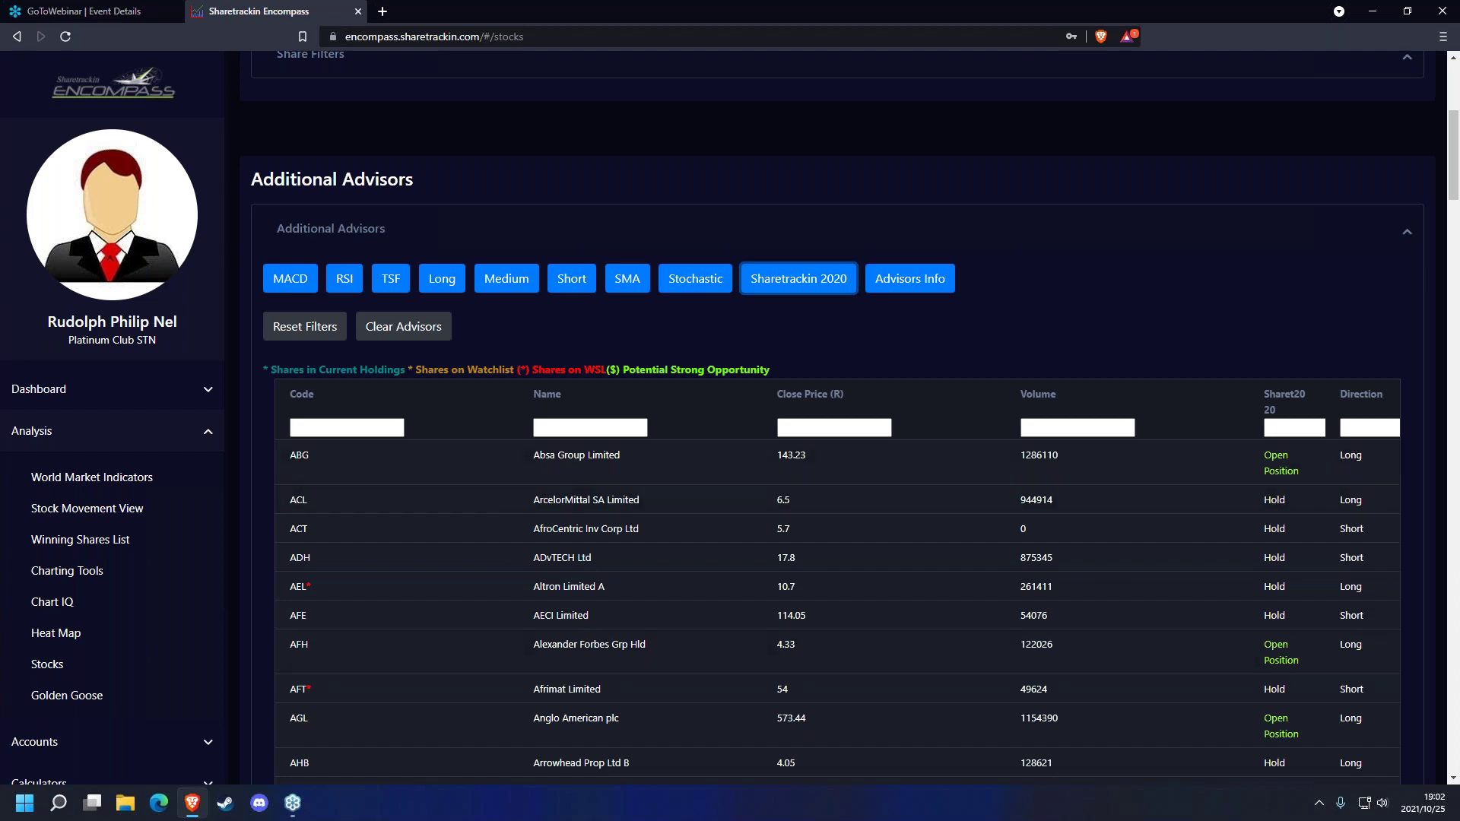
{"action": "left_click", "coordinate": [1266, 428]}
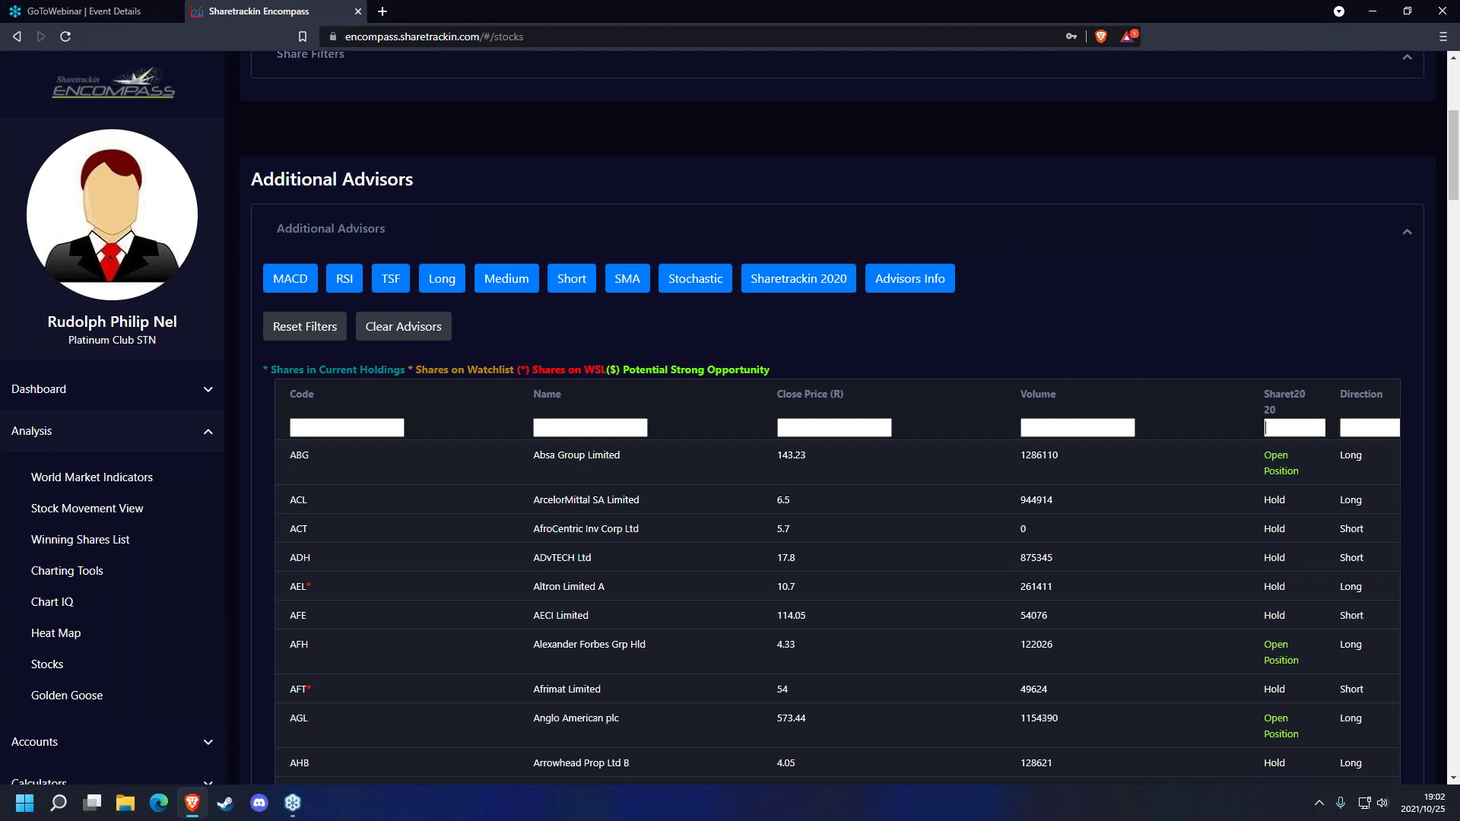
{"action": "type", "text": "open"}
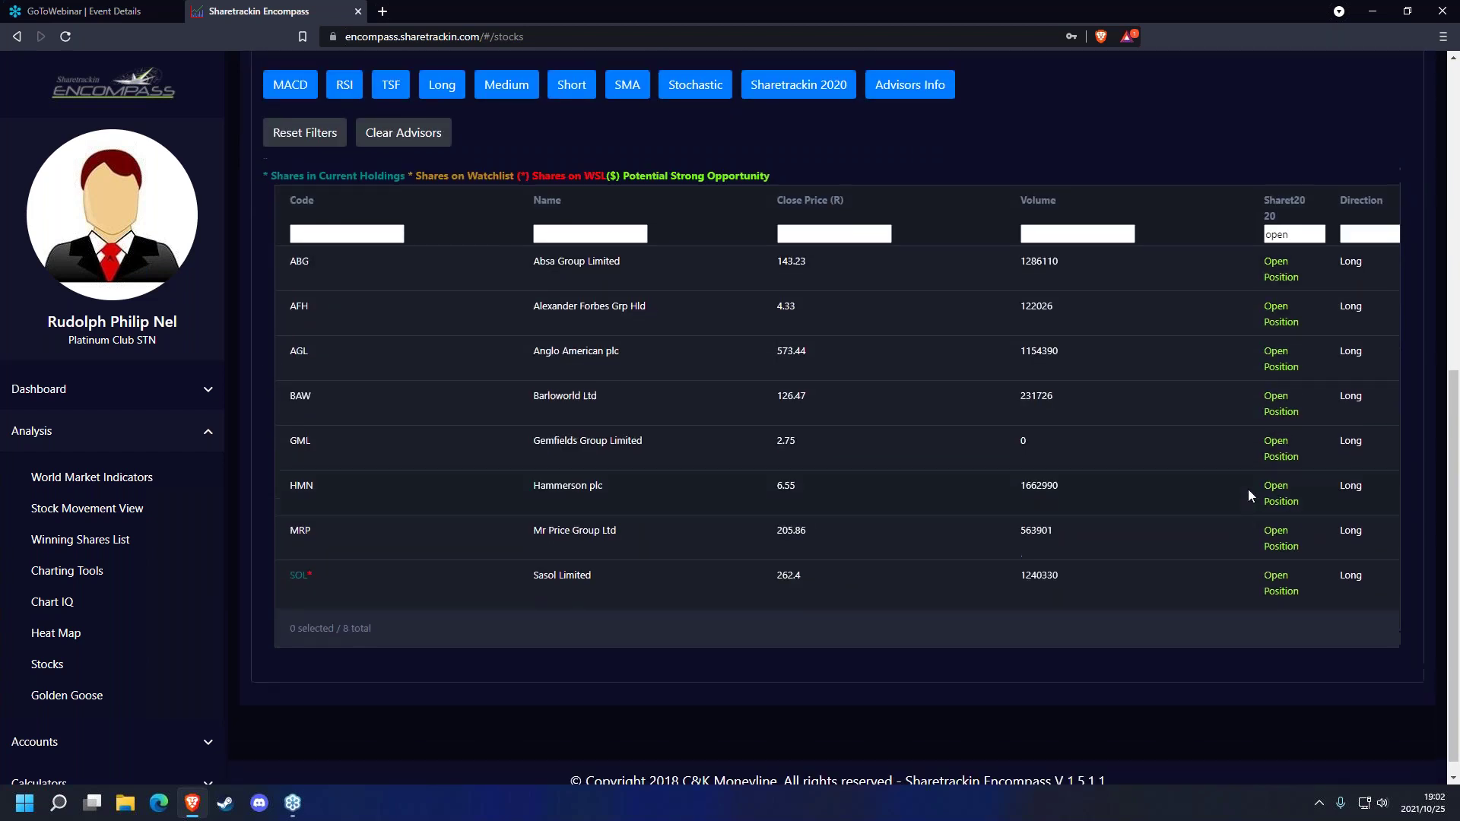
{"action": "scroll", "coordinate": [1202, 340], "scroll_direction": "up", "scroll_amount": 1}
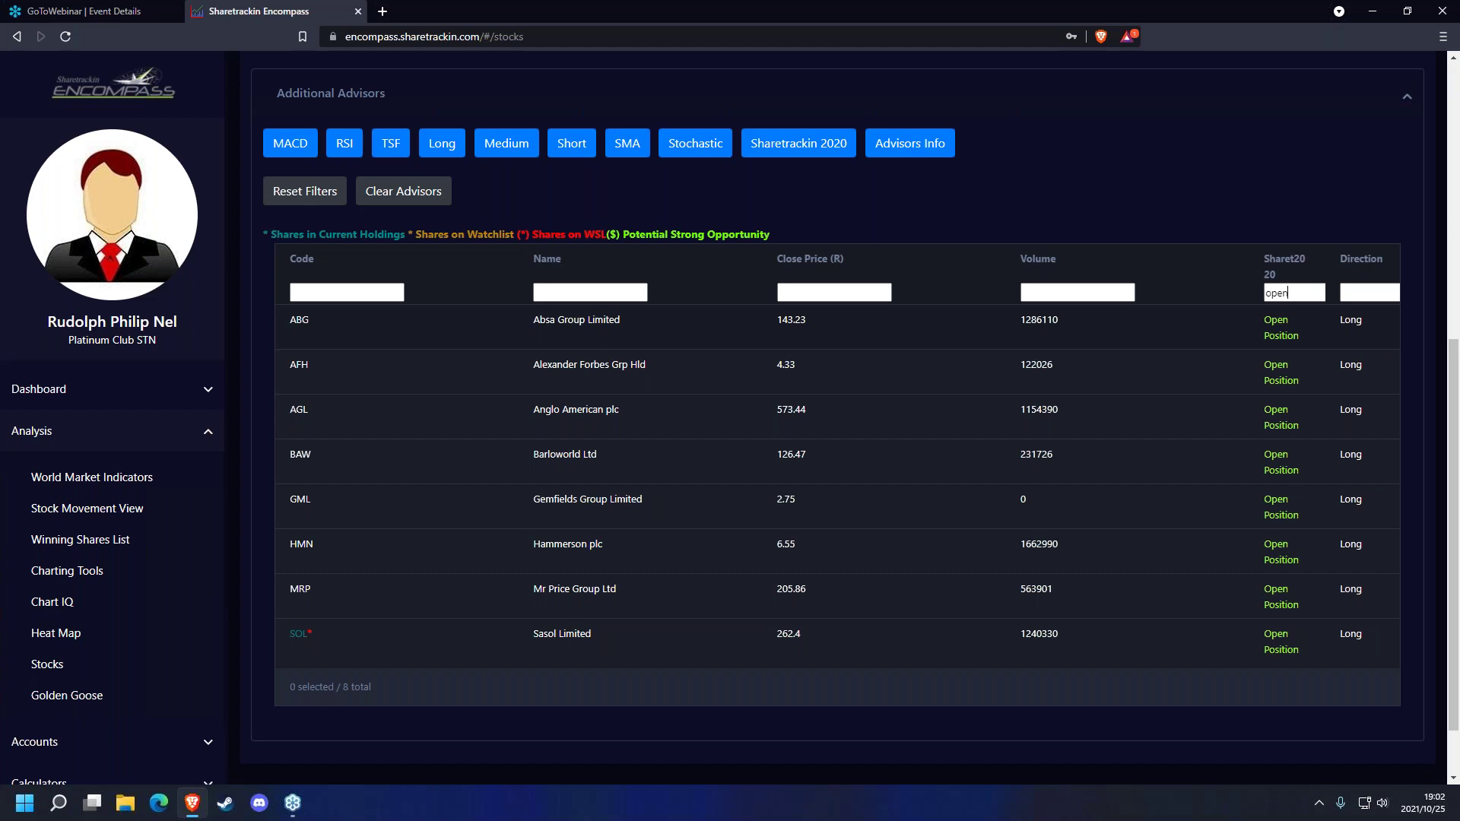
- Open the security details of Absa Group Limited (ABG) and launch its ChartIQ chart
{"action": "left_click_drag", "start_coordinate": [1296, 293], "coordinate": [1266, 294]}
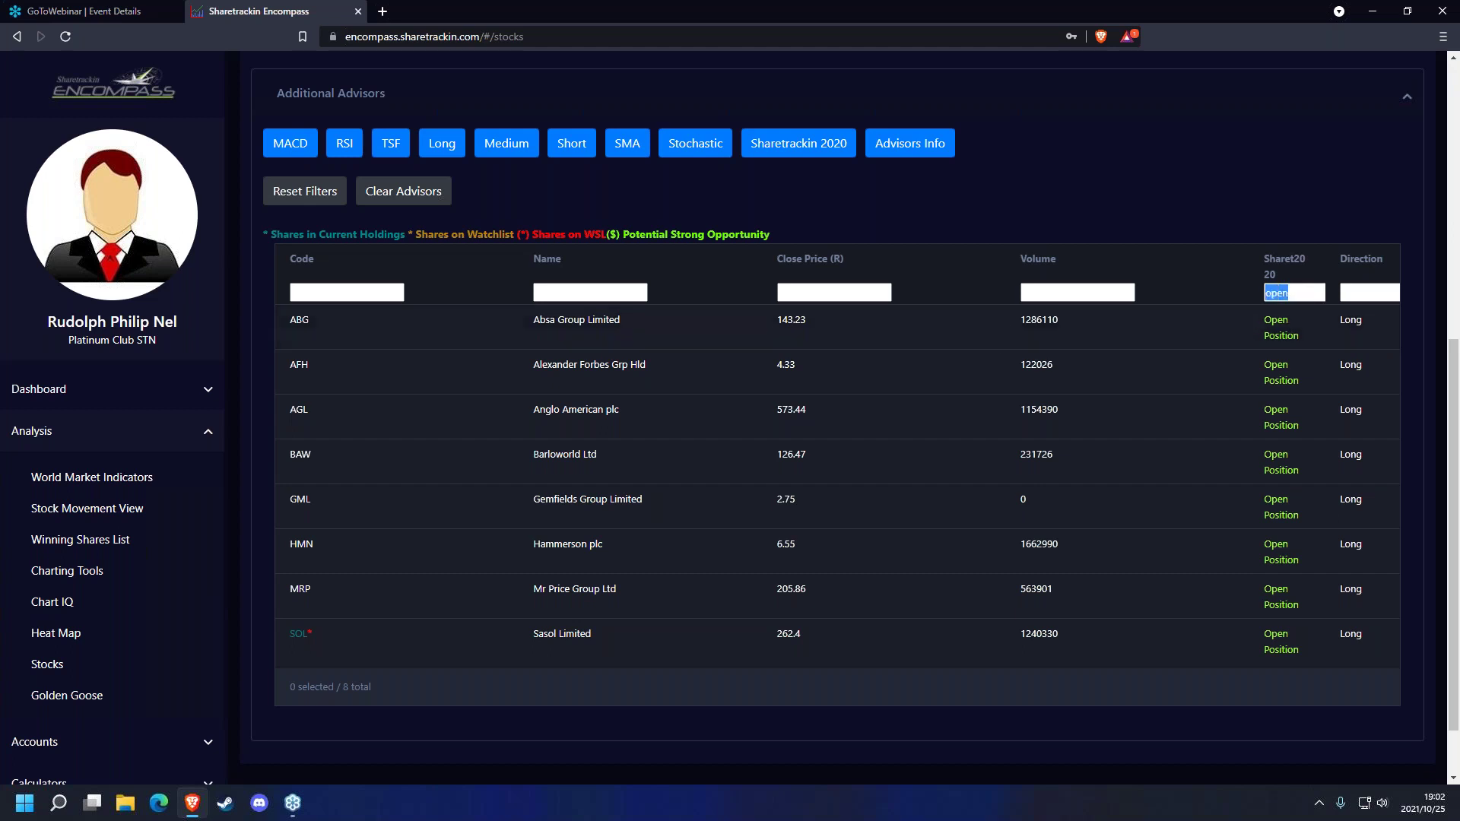
{"action": "left_click", "coordinate": [1253, 325]}
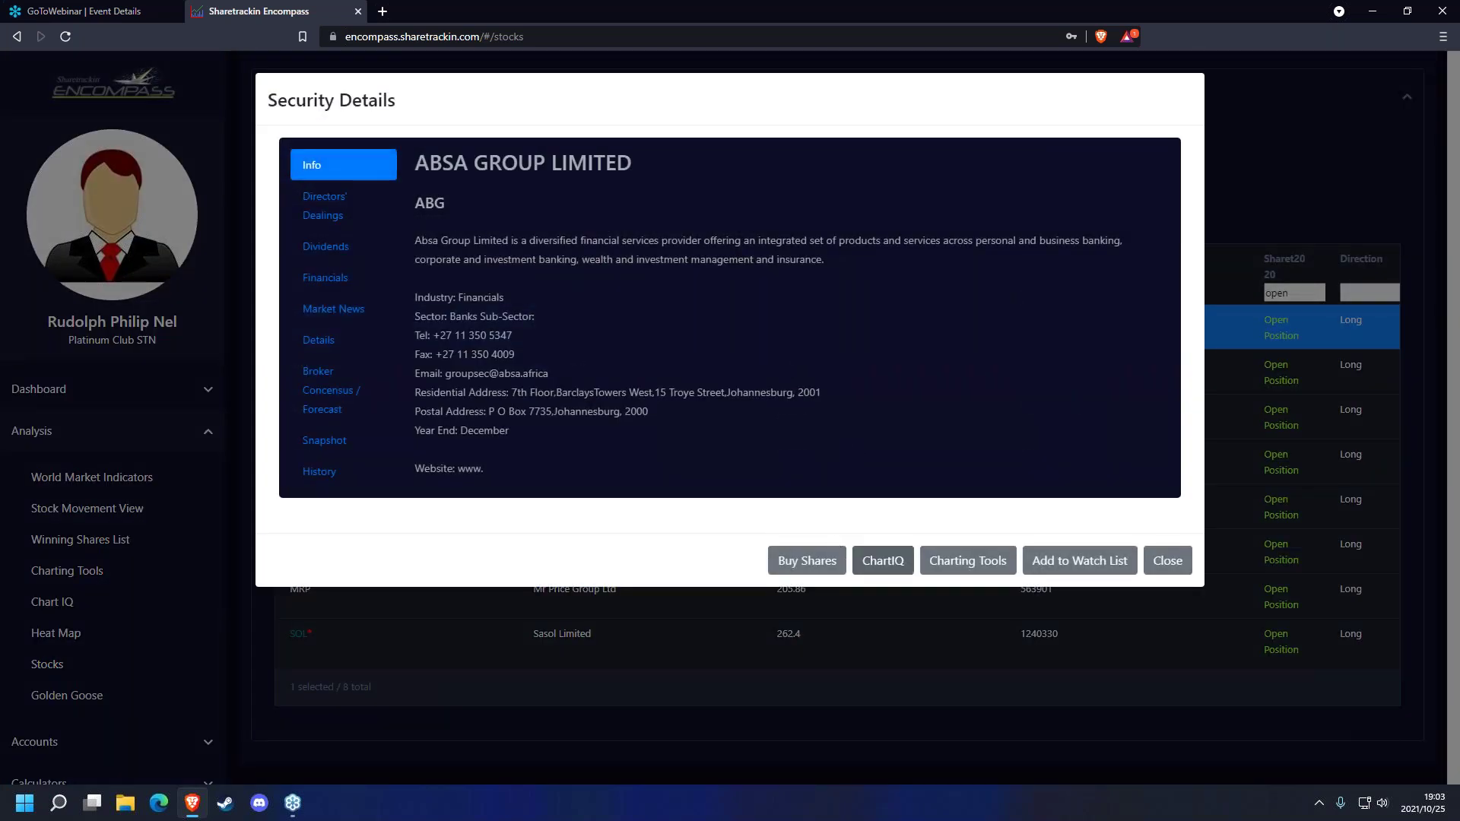
{"action": "left_click", "coordinate": [883, 561]}
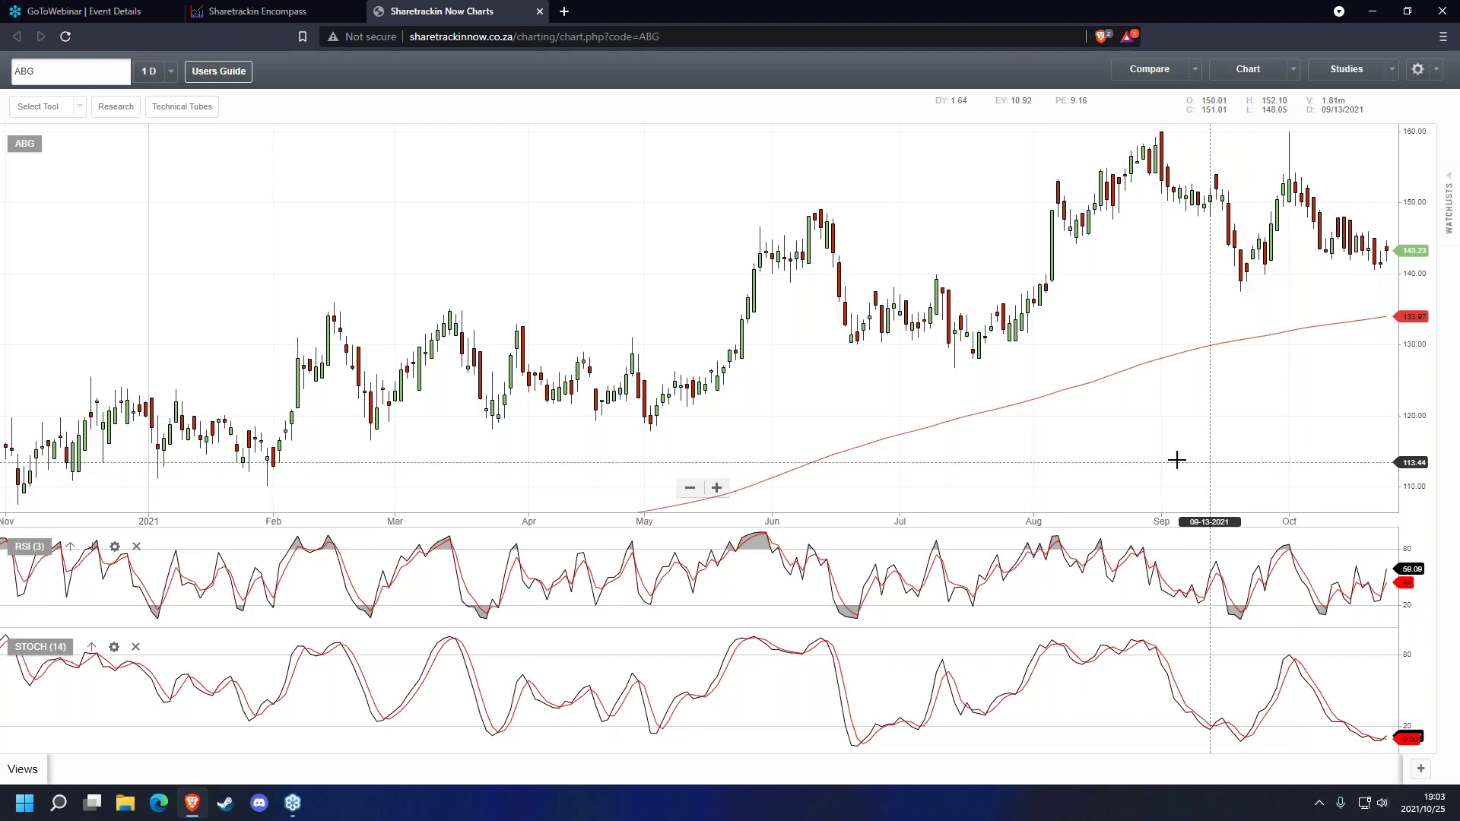
- Using the Vertical drawing tool, mark 10-22-2021 with vertical lines on the ABG price, RSI and stochastic charts
{"action": "left_click", "coordinate": [42, 106]}
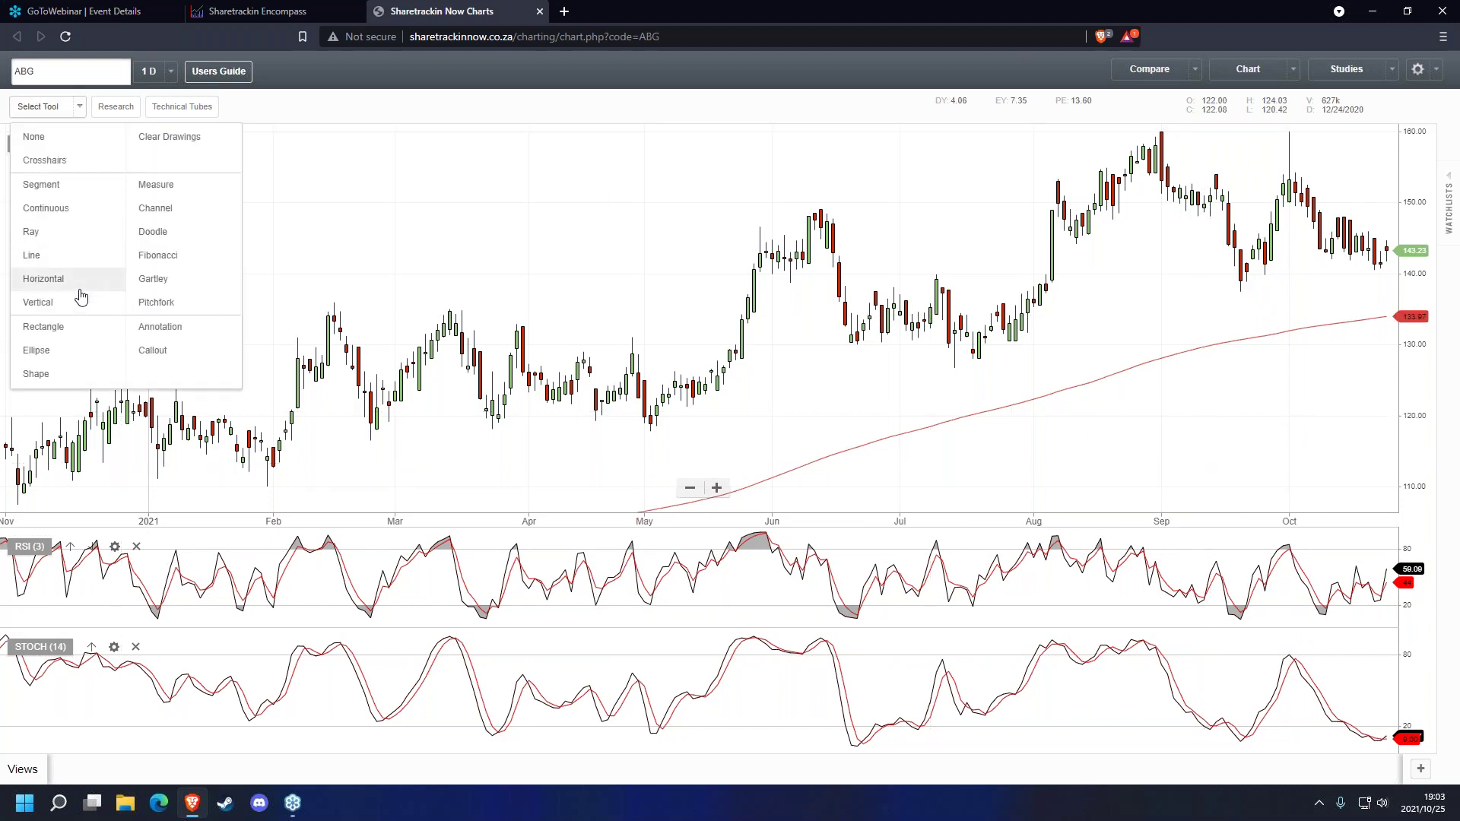
{"action": "left_click", "coordinate": [80, 302]}
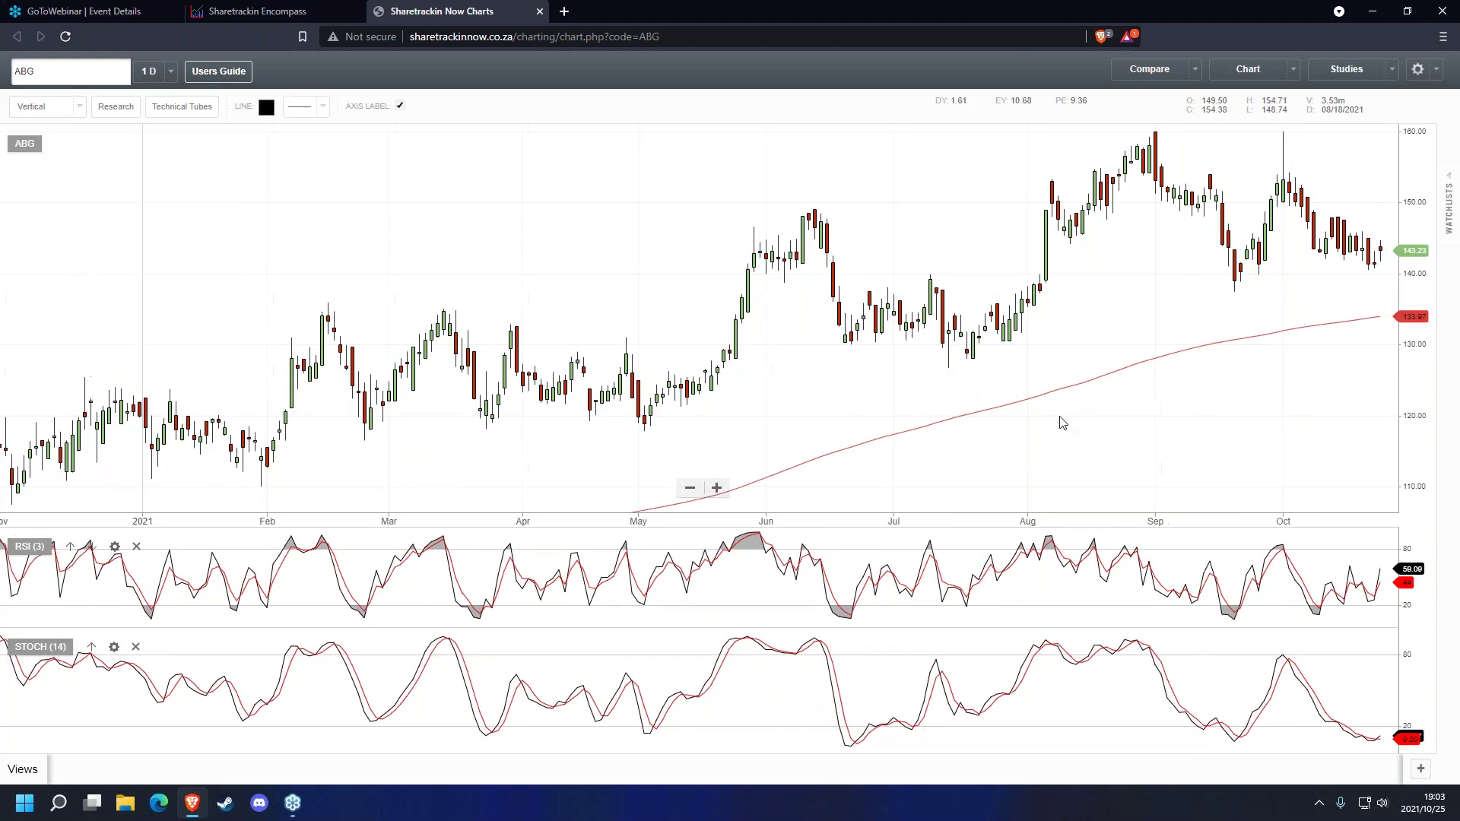
{"action": "left_click_drag", "start_coordinate": [1062, 423], "coordinate": [571, 414]}
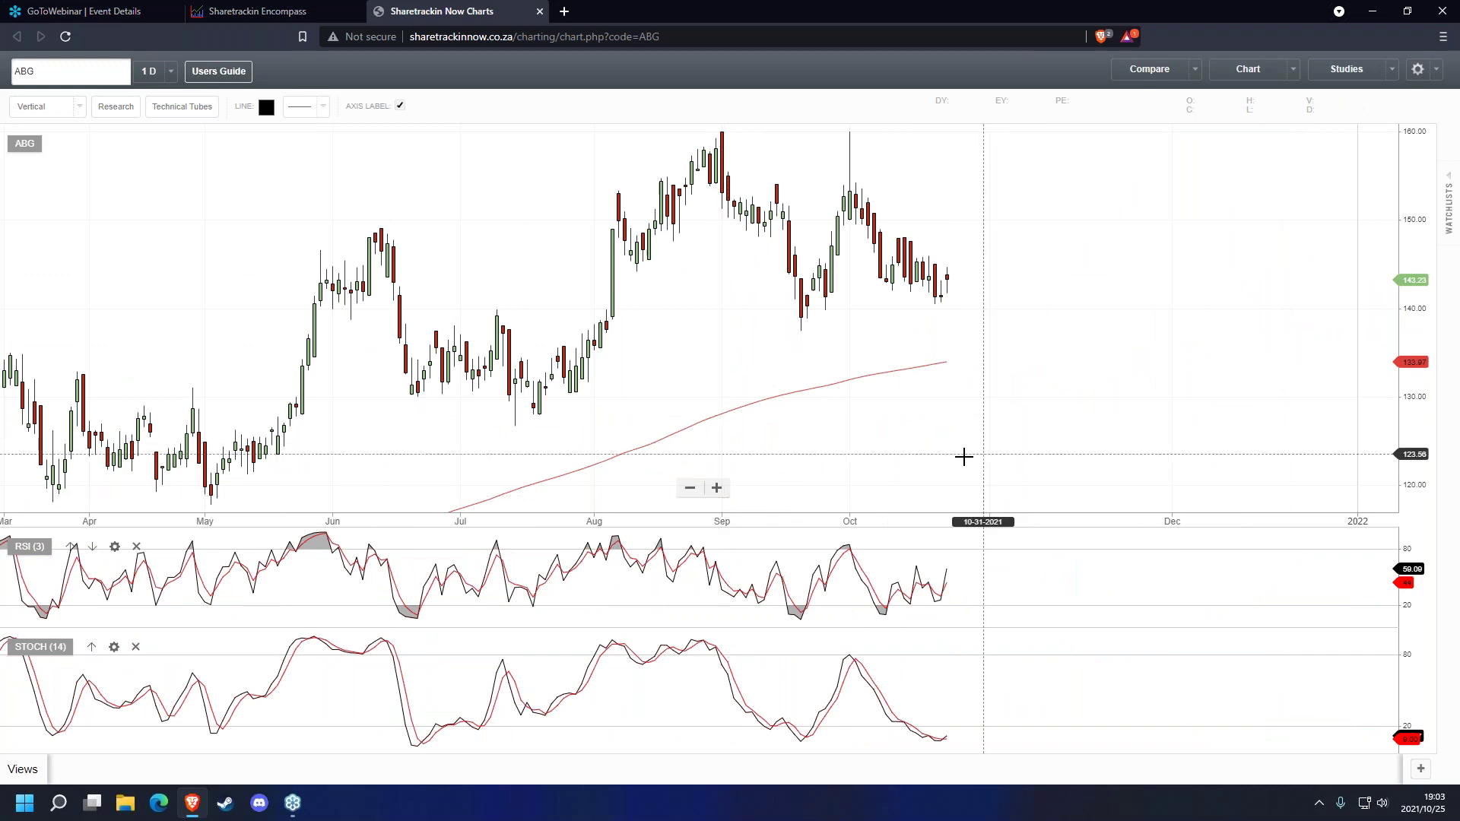
{"action": "left_click", "coordinate": [942, 574]}
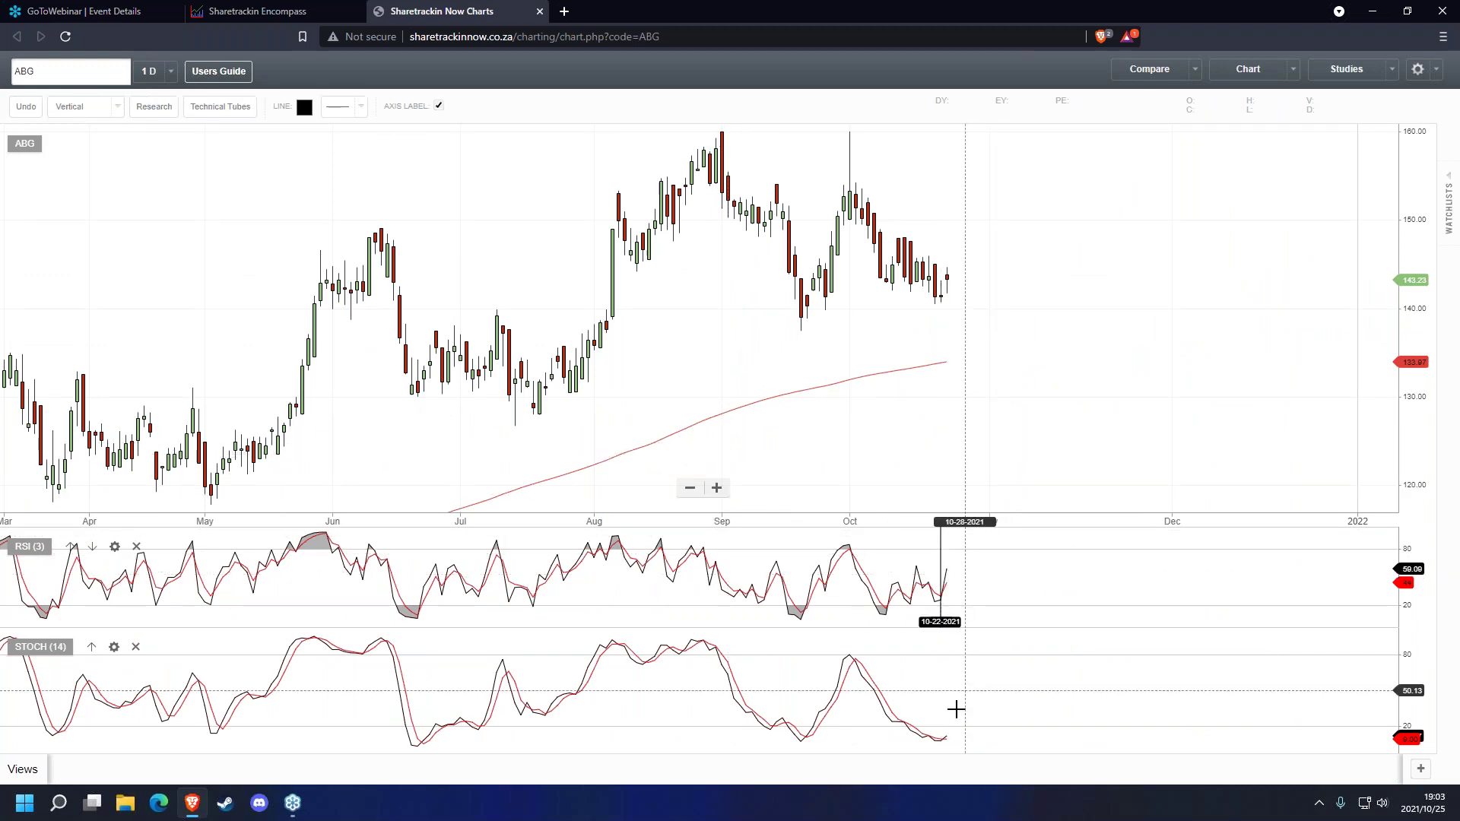
{"action": "left_click", "coordinate": [942, 472]}
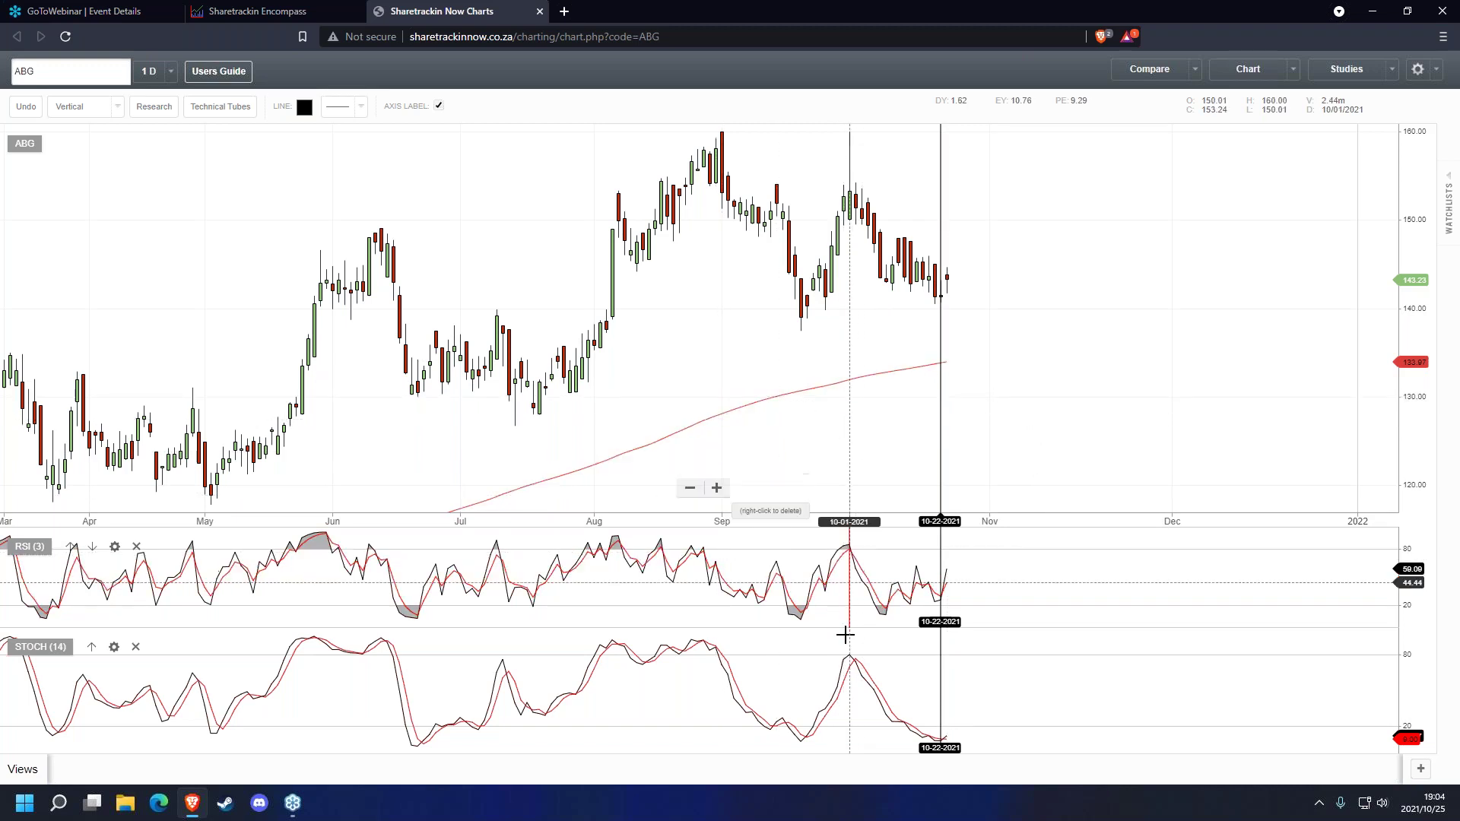
{"action": "left_click", "coordinate": [854, 672]}
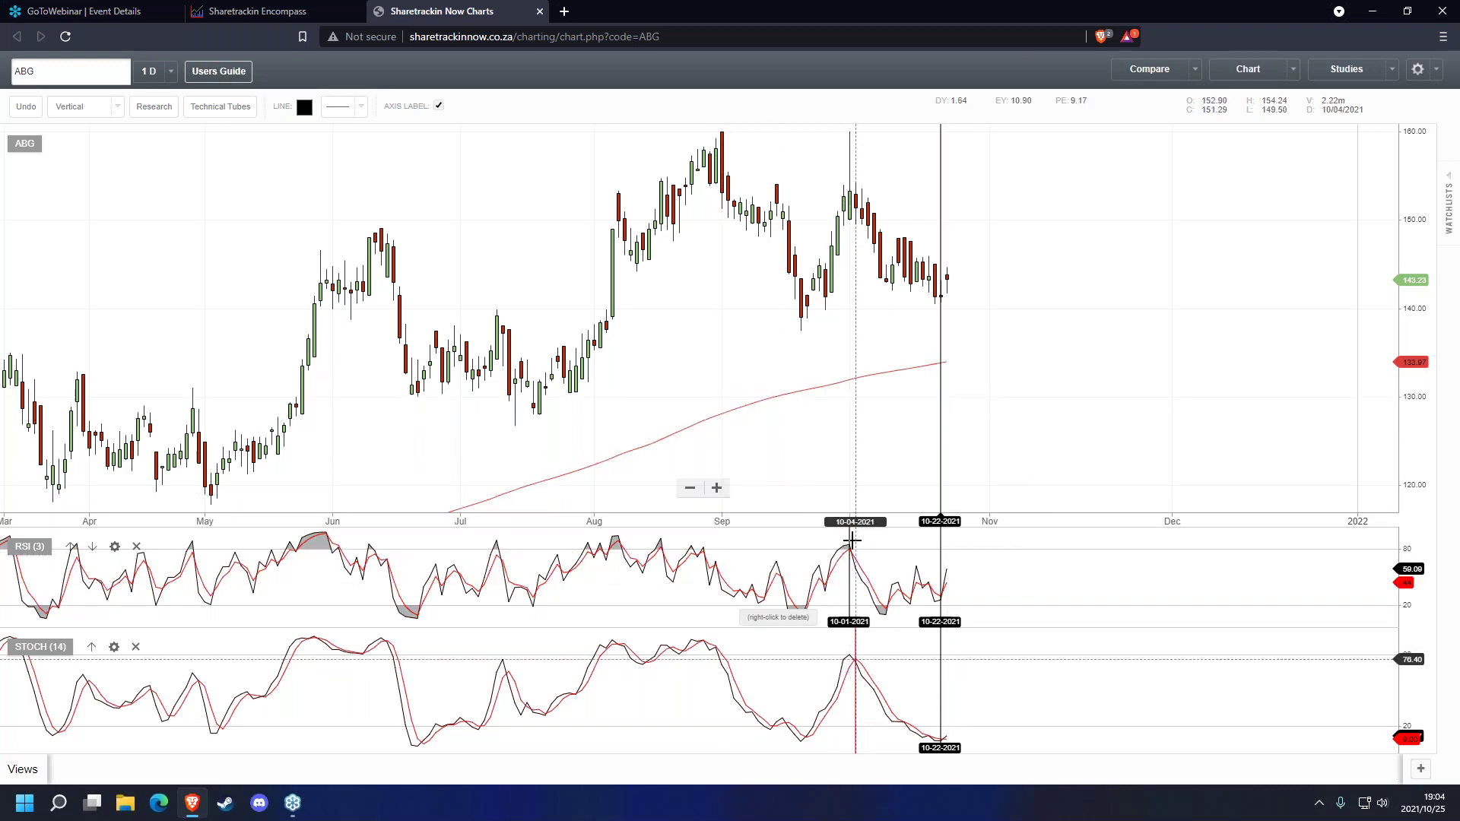
{"action": "left_click", "coordinate": [848, 455]}
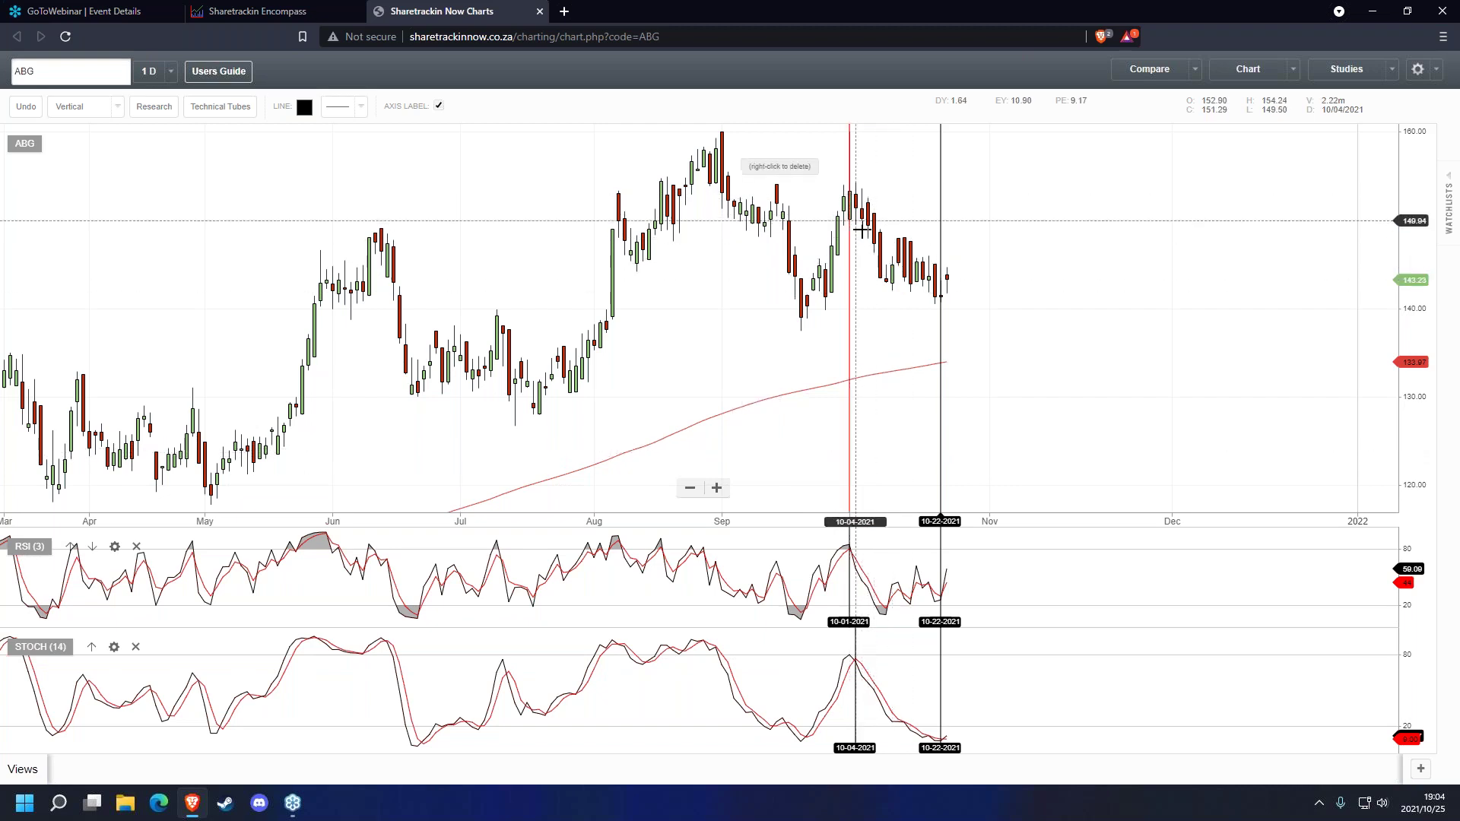
{"action": "right_click", "coordinate": [849, 322]}
{"action": "right_click", "coordinate": [850, 578]}
{"action": "right_click", "coordinate": [855, 681]}
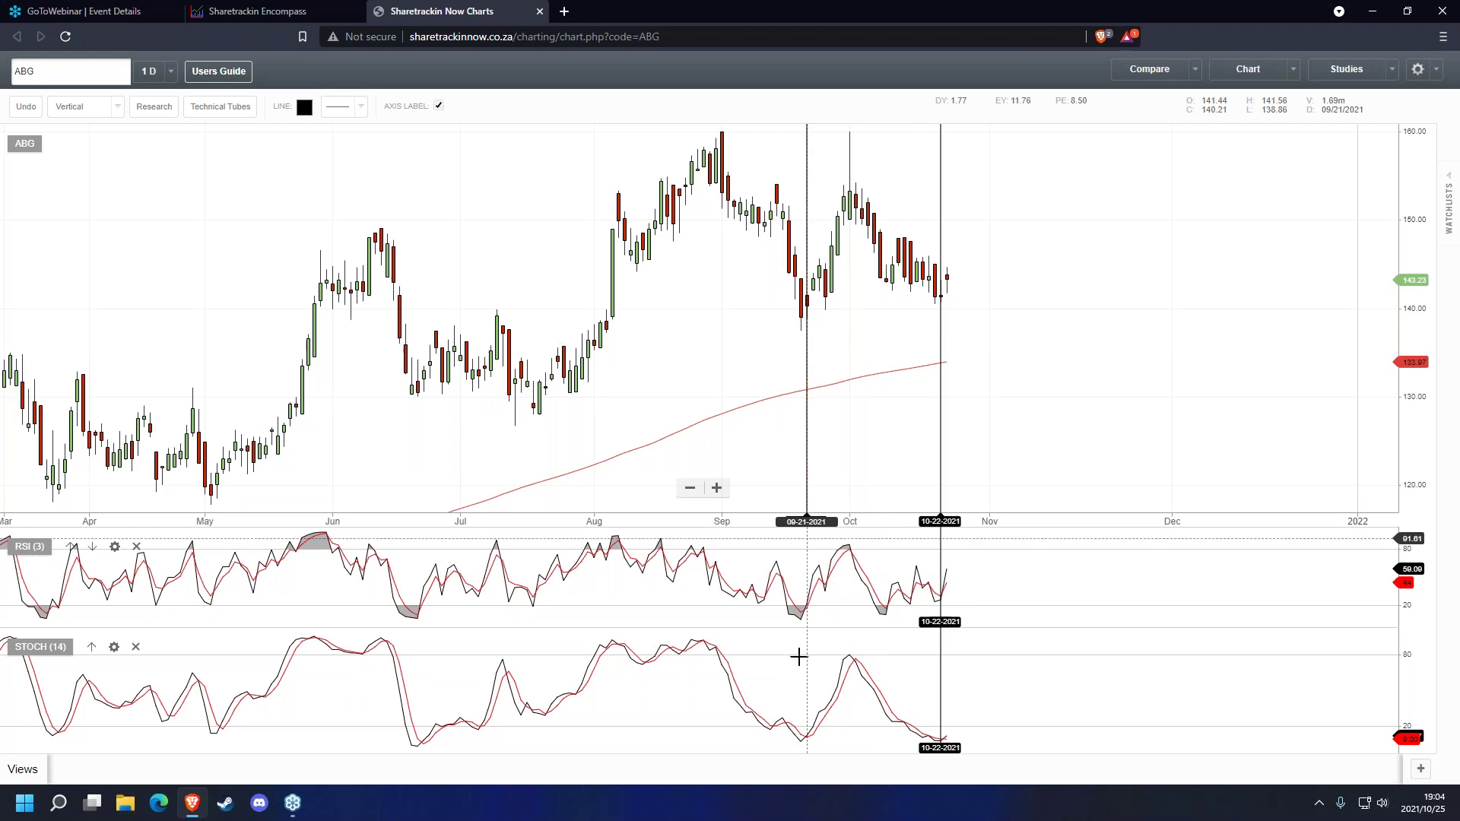
- Draw vertical lines at the late-September RSI and stochastic lows, and at the early-October peaks of price, RSI and stochastic
{"action": "left_click", "coordinate": [800, 578]}
{"action": "left_click", "coordinate": [806, 709]}
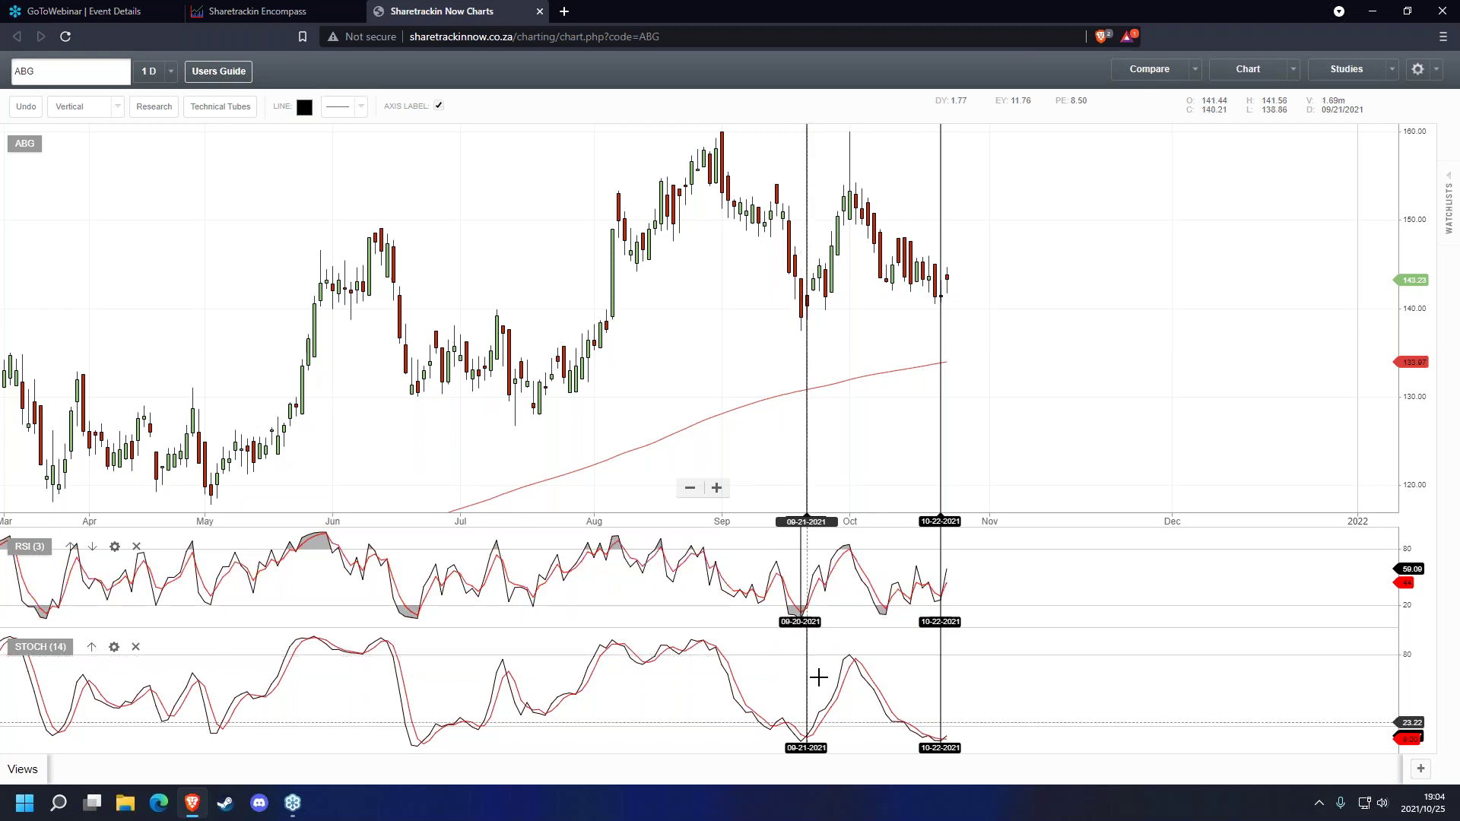
{"action": "left_click", "coordinate": [850, 206]}
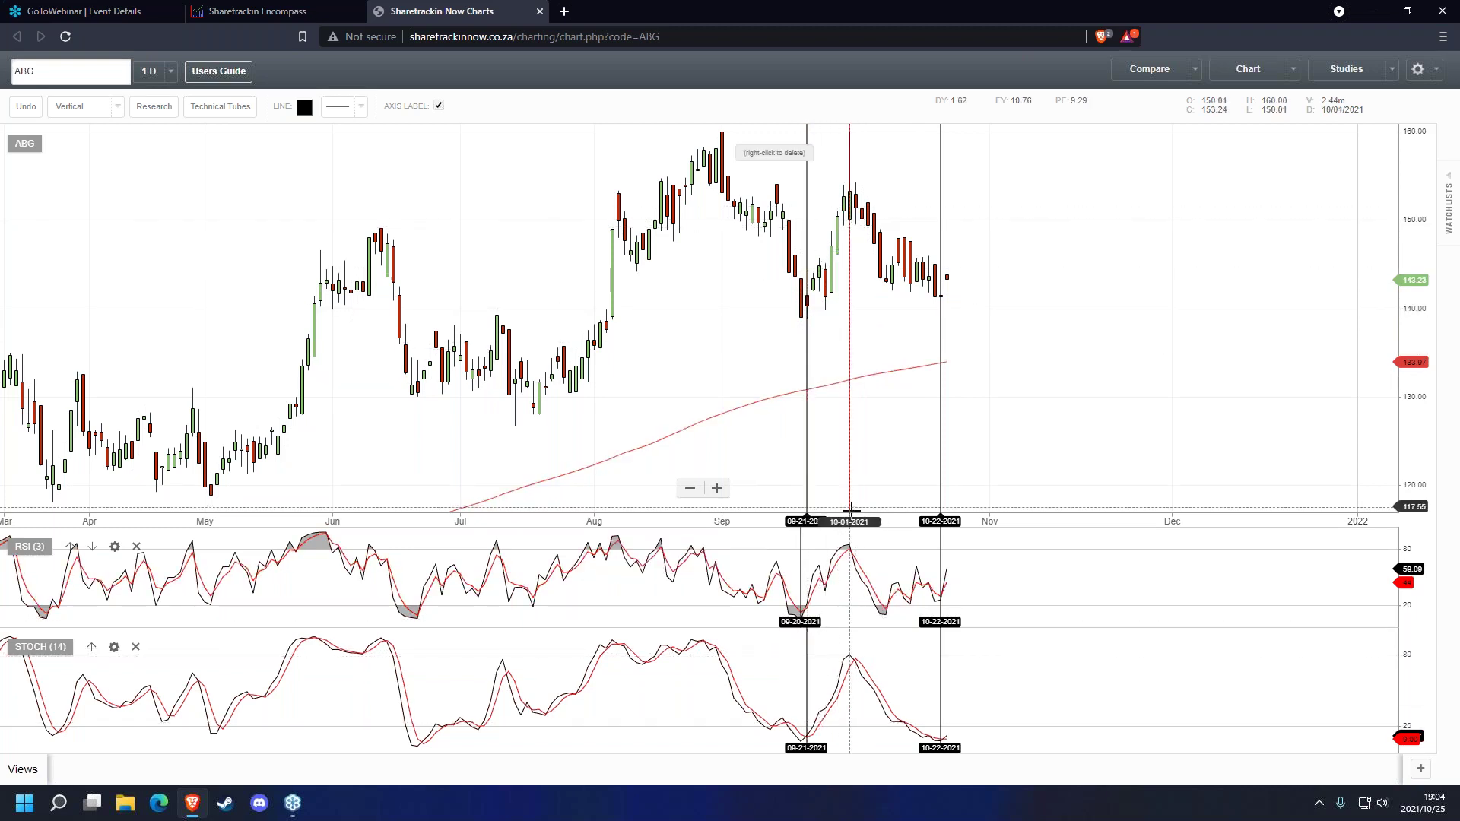
{"action": "left_click", "coordinate": [850, 582]}
{"action": "left_click", "coordinate": [856, 684]}
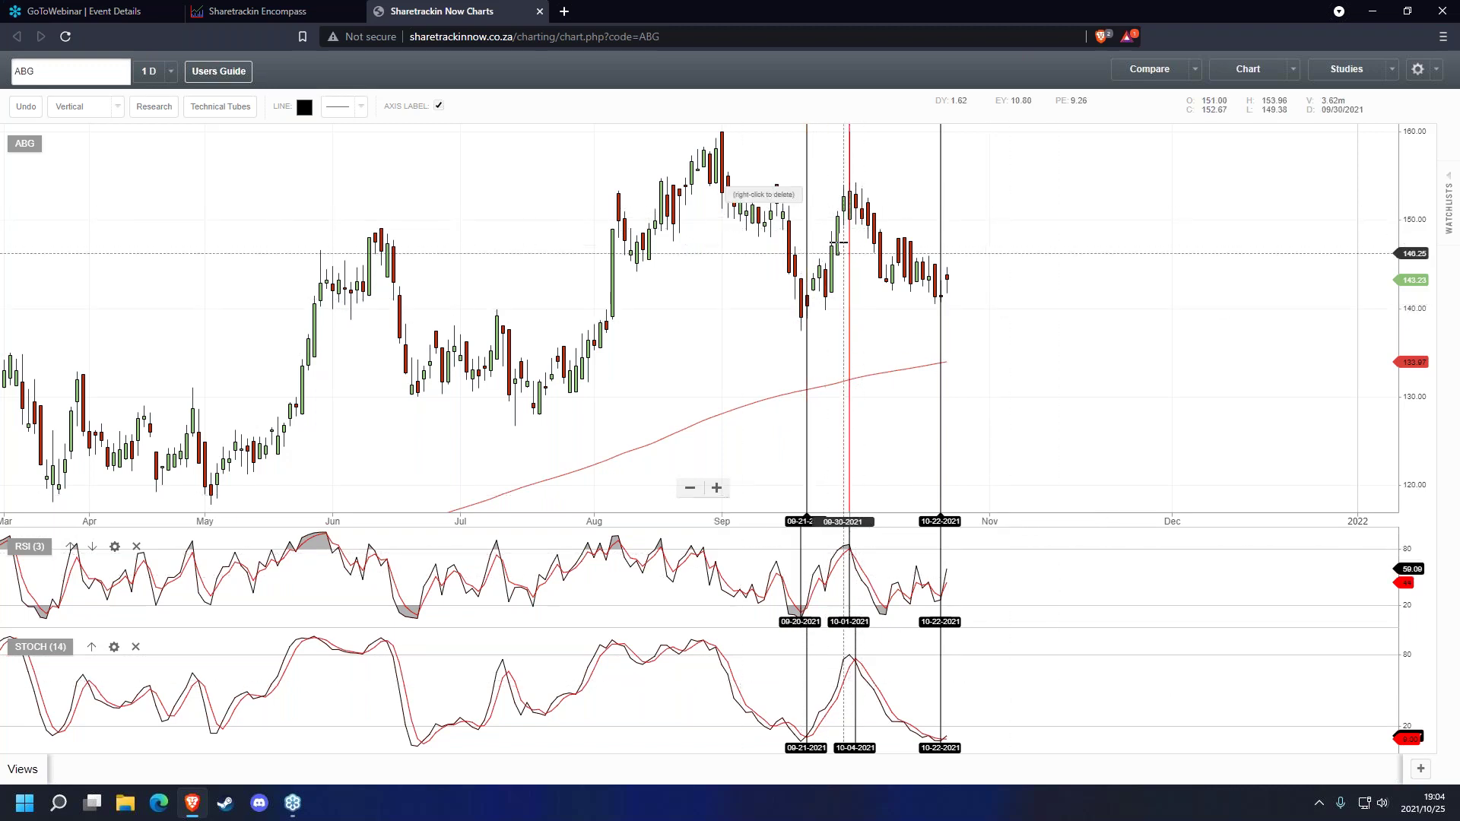
- Delete all vertical lines for the September low, 10-22-2021 and the October peak from the price, RSI and stochastic charts
{"action": "right_click", "coordinate": [807, 220]}
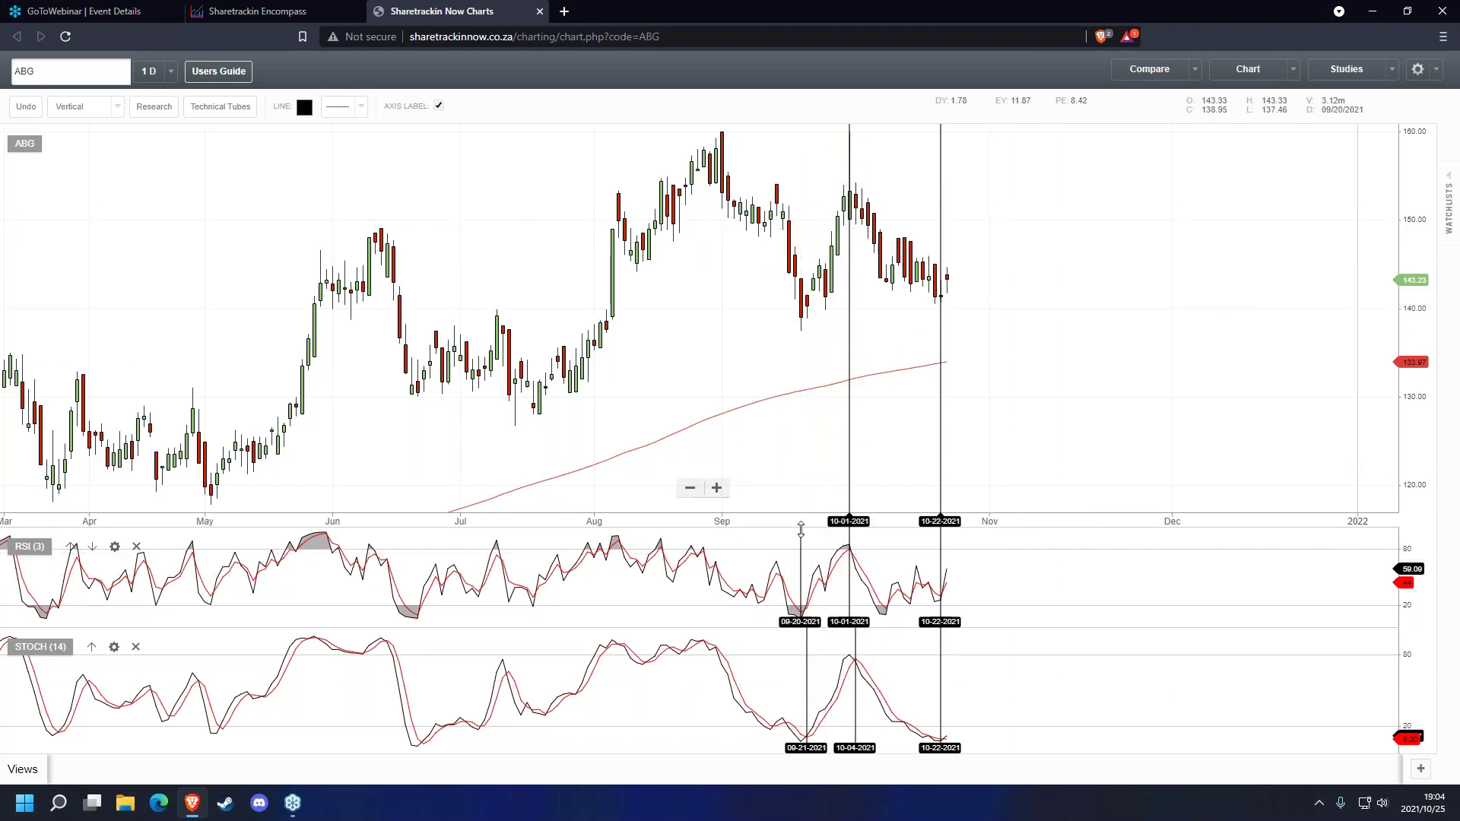
{"action": "right_click", "coordinate": [805, 660]}
{"action": "key", "text": "Escape"}
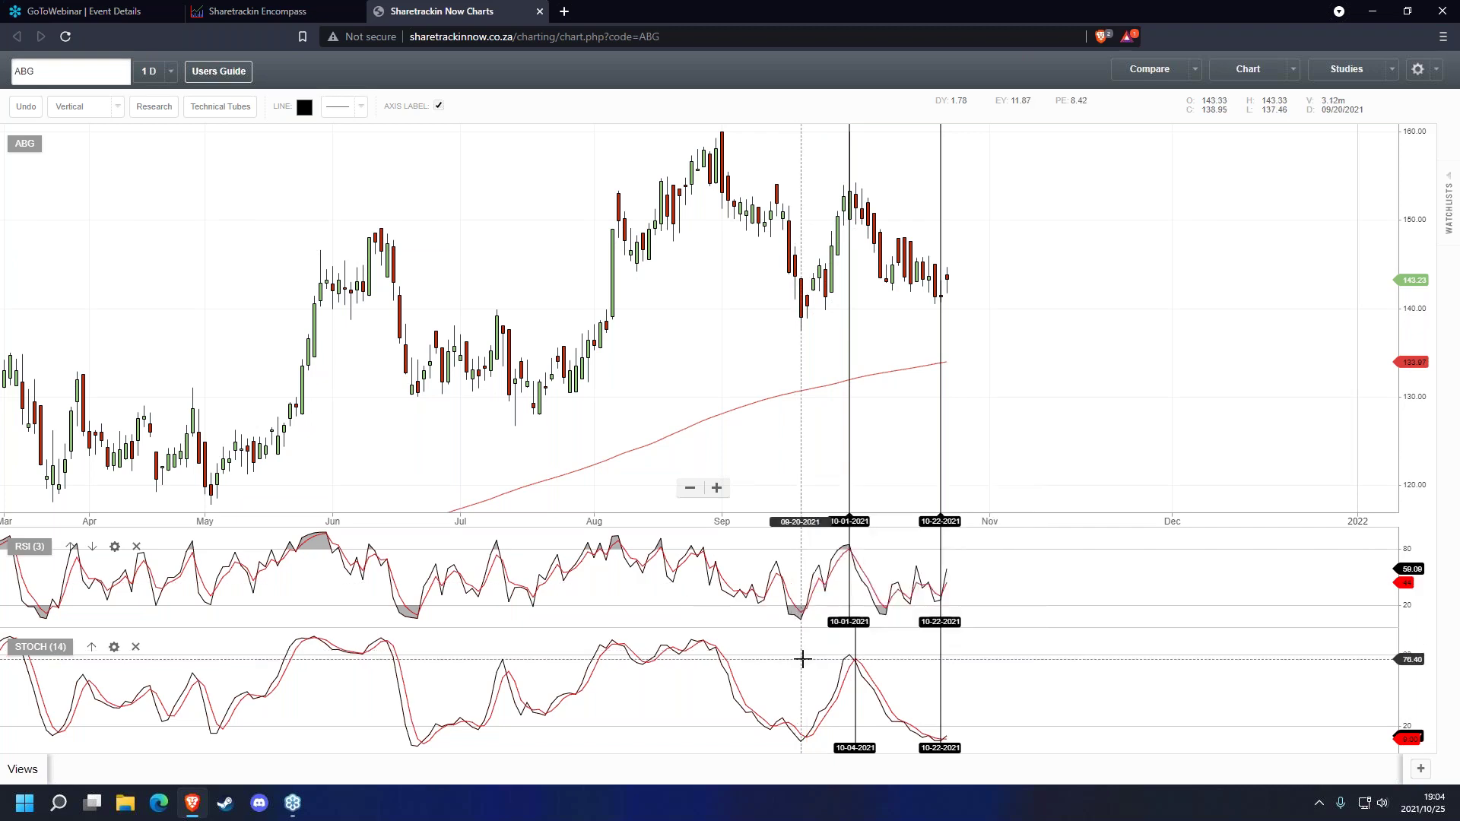
{"action": "right_click", "coordinate": [941, 372]}
{"action": "right_click", "coordinate": [941, 578]}
{"action": "right_click", "coordinate": [940, 669]}
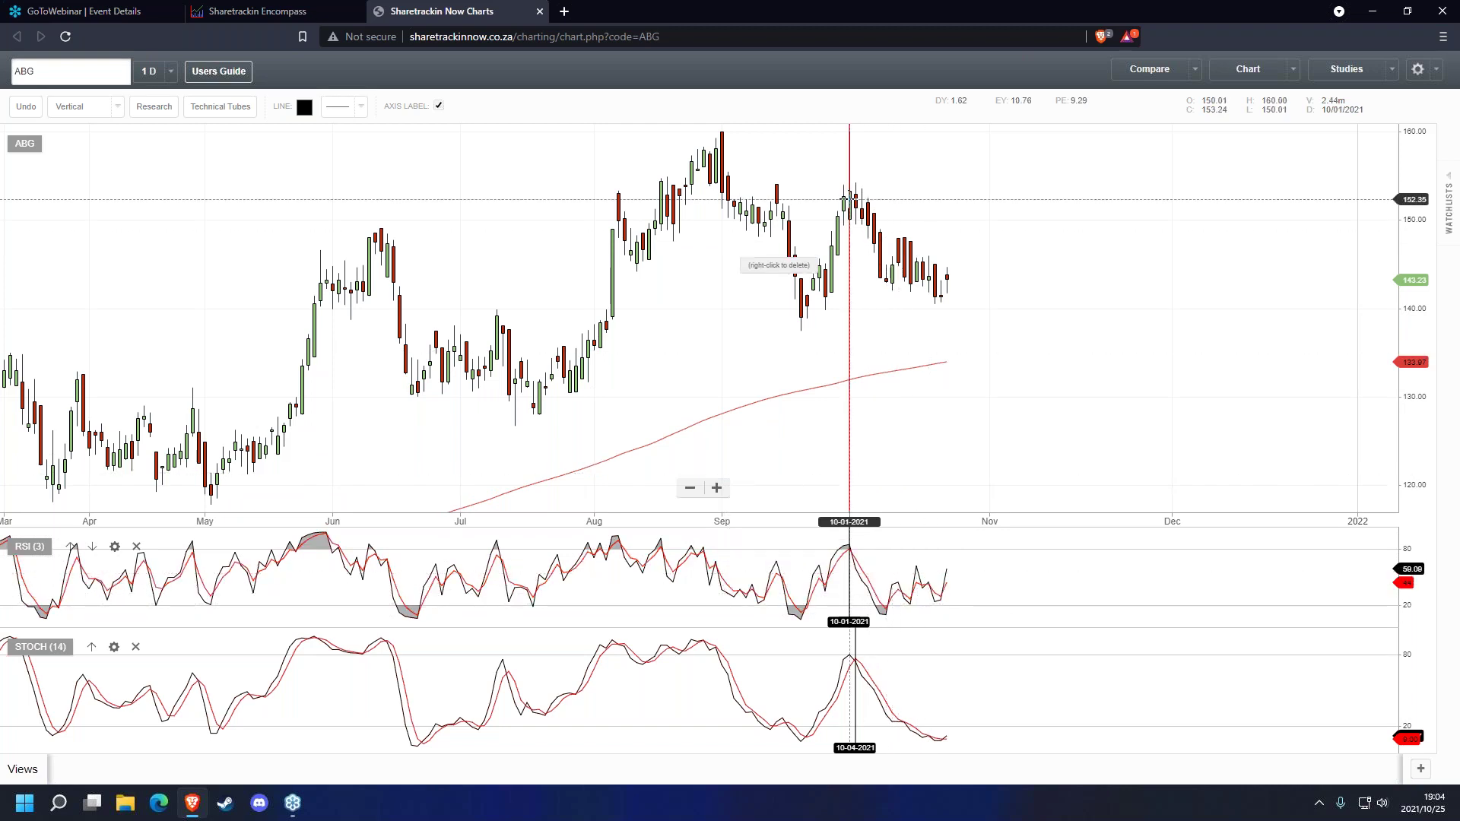
{"action": "right_click", "coordinate": [851, 429]}
{"action": "right_click", "coordinate": [857, 708]}
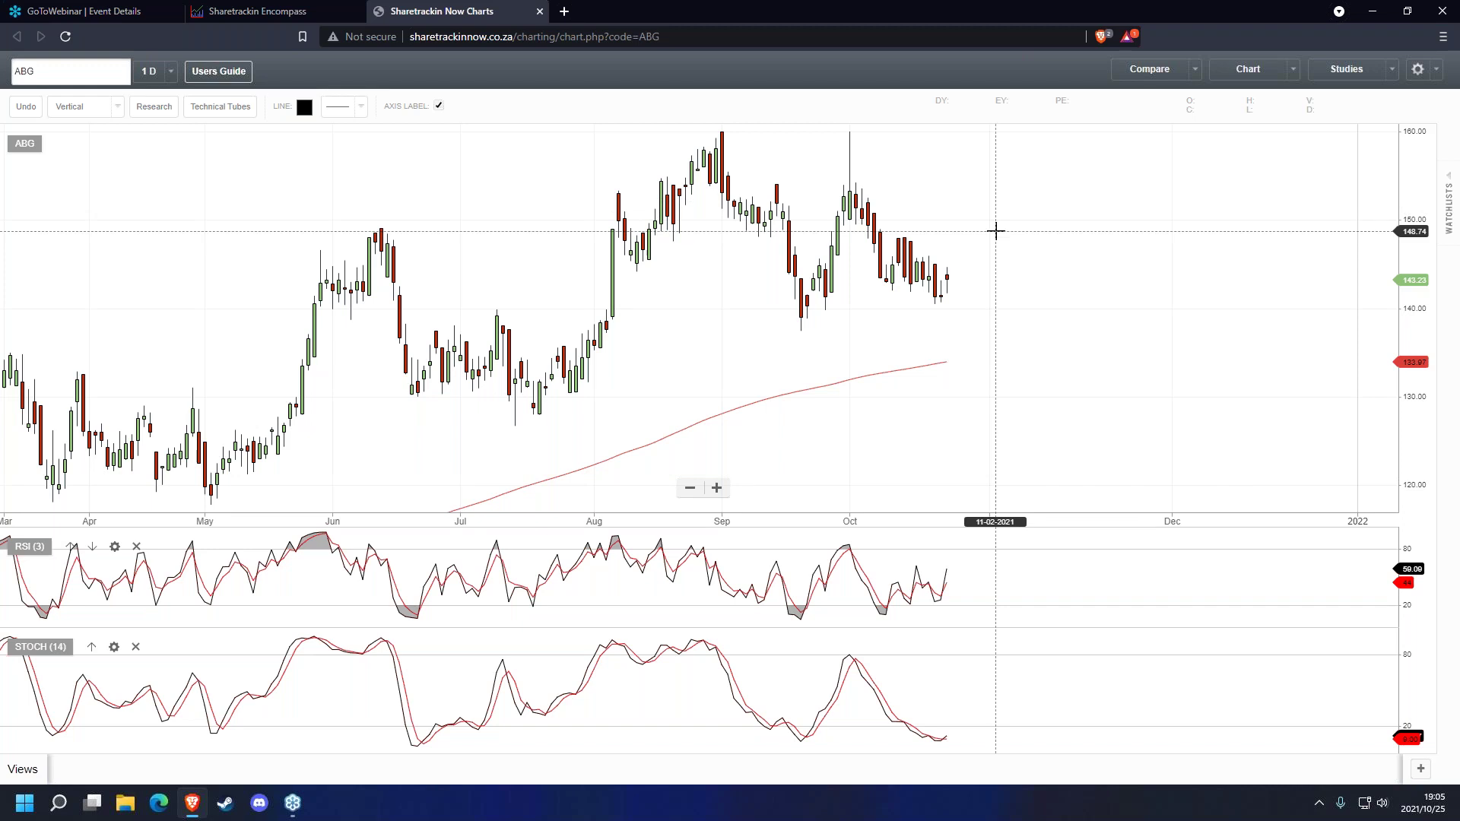
- Draw vertical lines at 10-22-2021 on the RSI and stochastic charts, and delete the 09-21-2021 line from the price chart
{"action": "left_click", "coordinate": [943, 611]}
{"action": "left_click", "coordinate": [942, 726]}
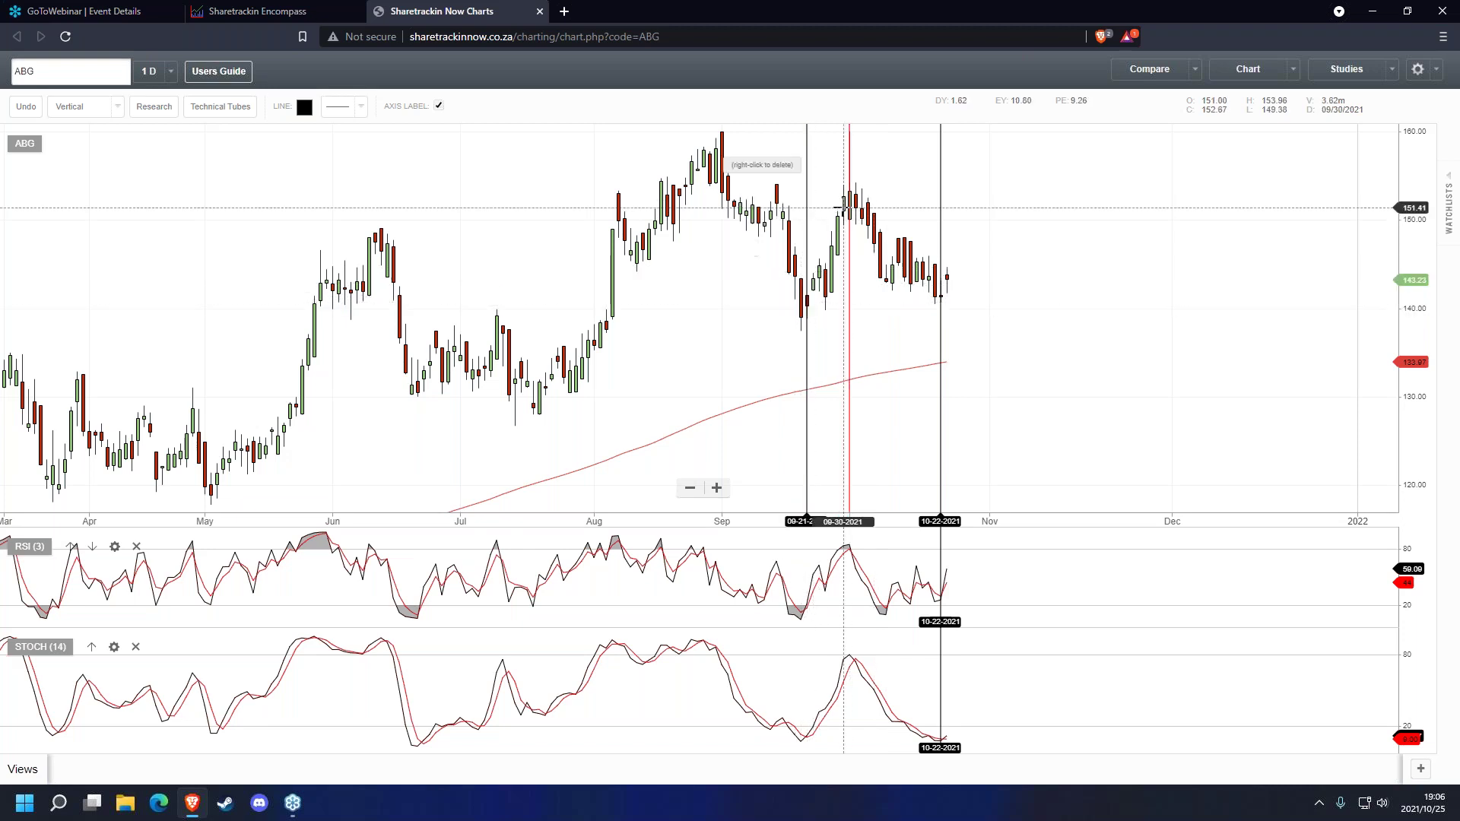
{"action": "right_click", "coordinate": [807, 232]}
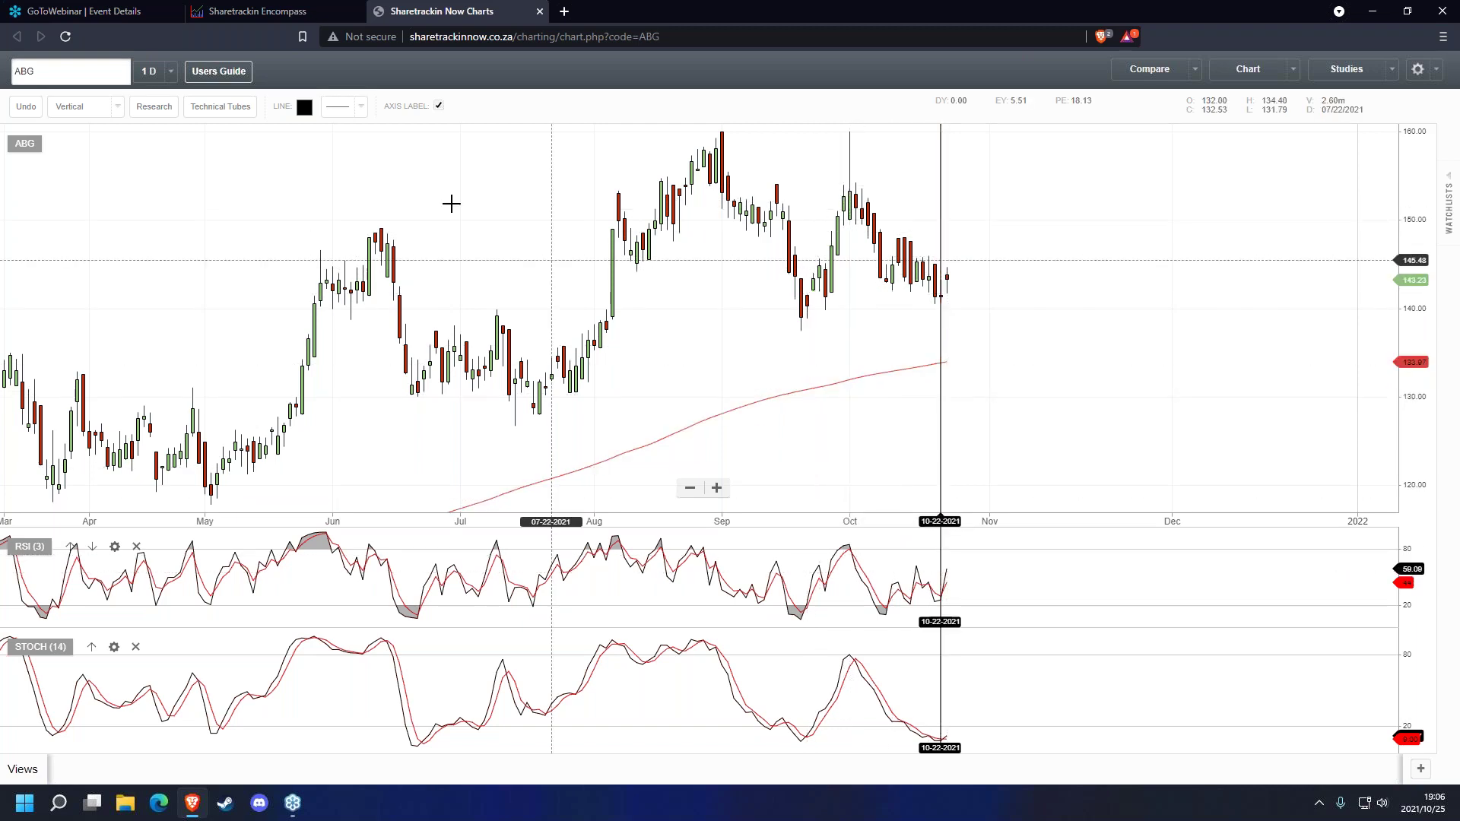
- Draw a trend line through the RSI lows of 10-11-2021 and 10-22-2021, and delete it together with the price chart's vertical line
{"action": "left_click", "coordinate": [115, 108]}
{"action": "left_click", "coordinate": [72, 256]}
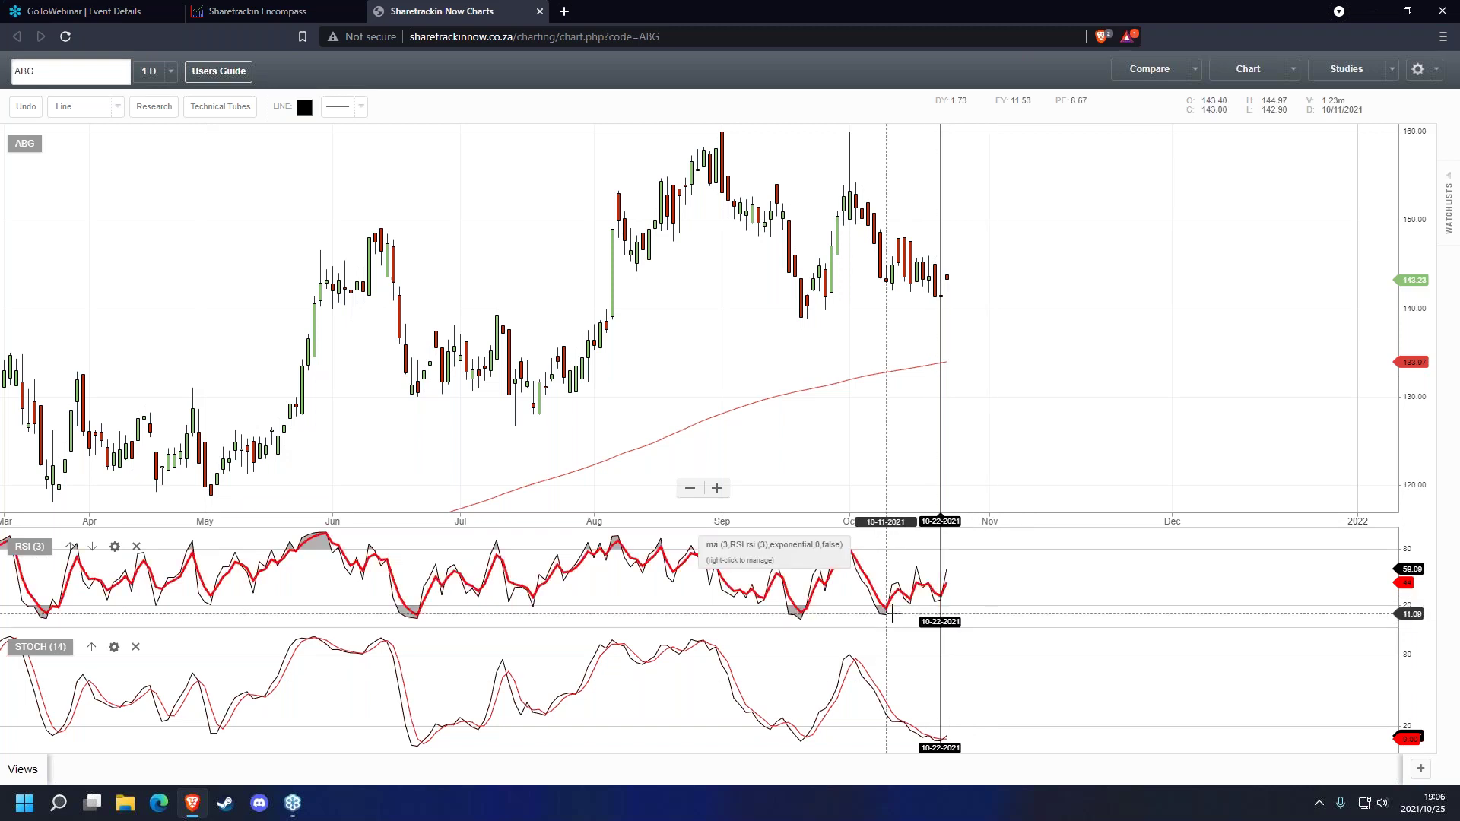
{"action": "left_click_drag", "start_coordinate": [946, 600], "coordinate": [887, 613]}
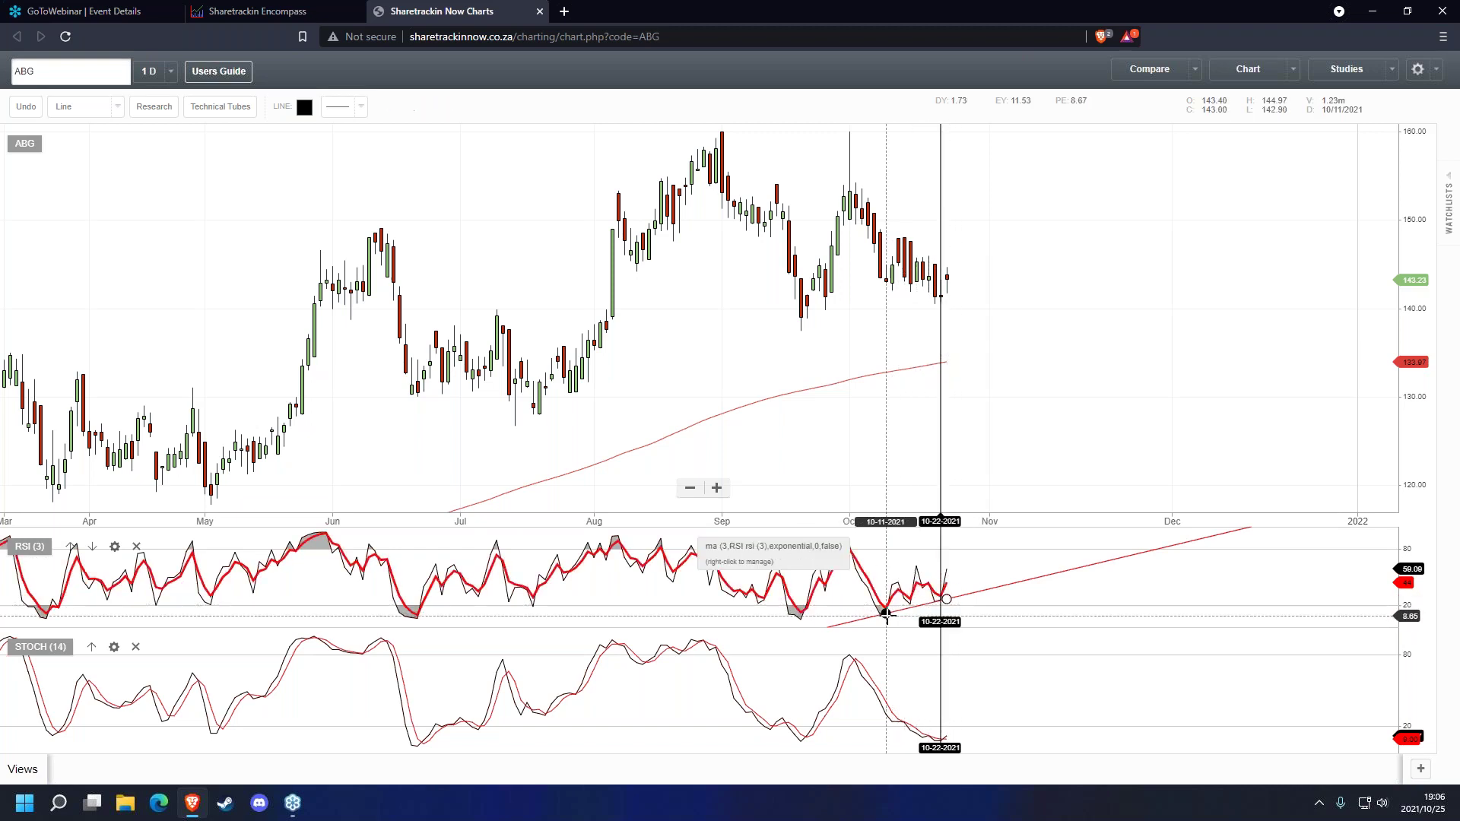
{"action": "right_click", "coordinate": [979, 585]}
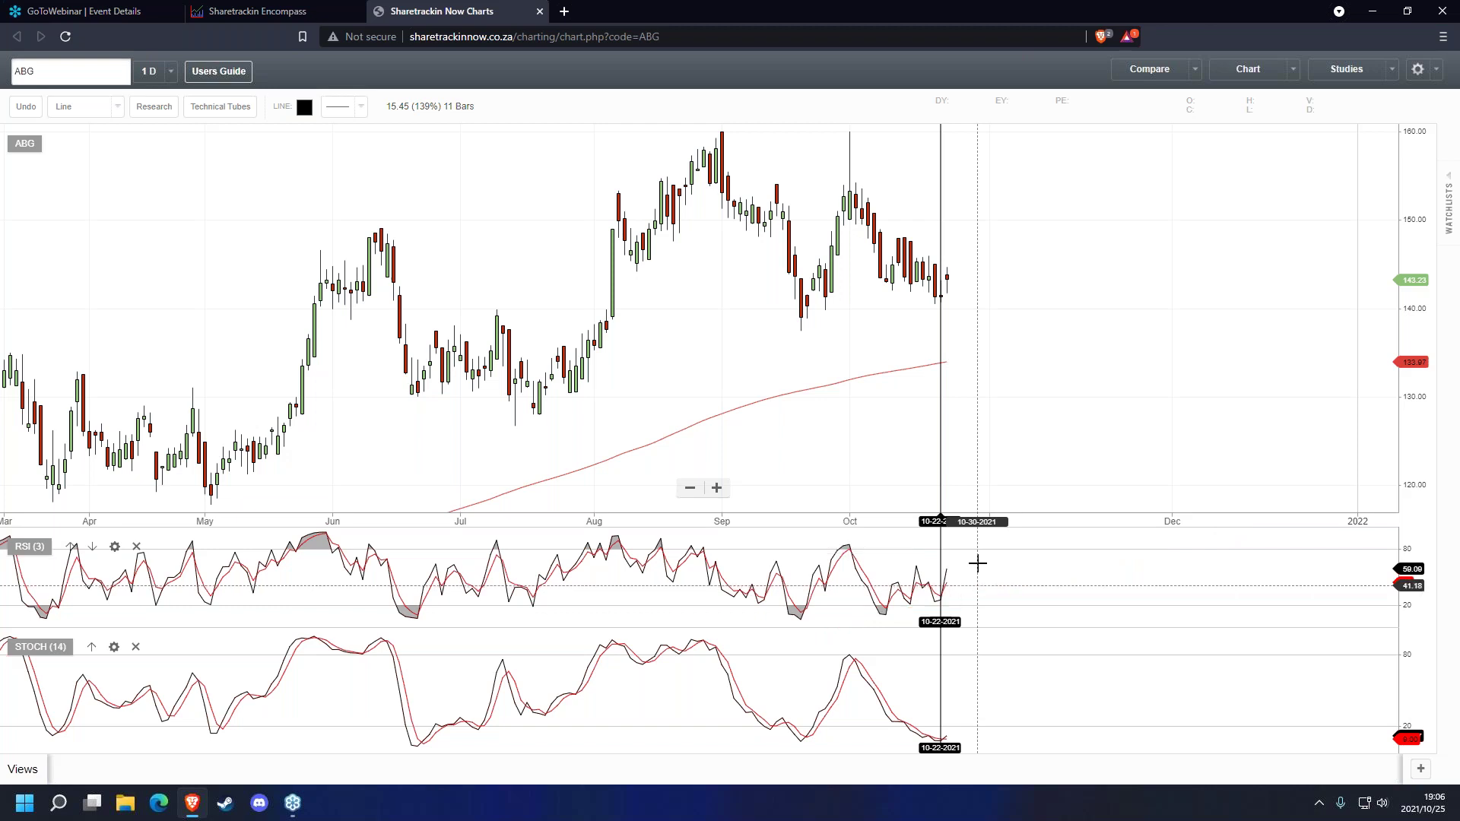
{"action": "right_click", "coordinate": [943, 276]}
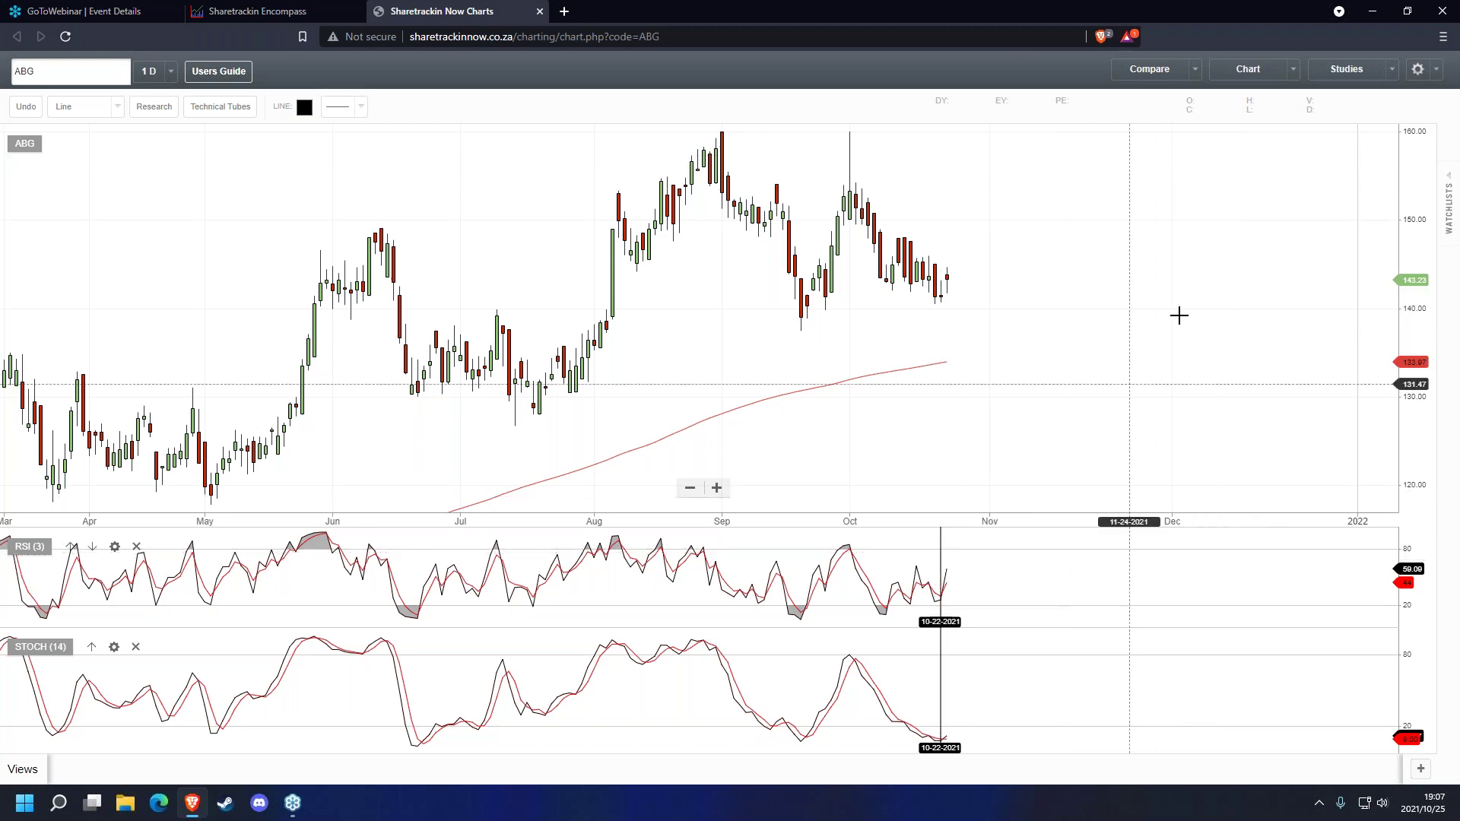
- Add a MACD study with periods 12, 26 and 9, and draw a horizontal line at its zero level
{"action": "left_click", "coordinate": [1347, 70]}
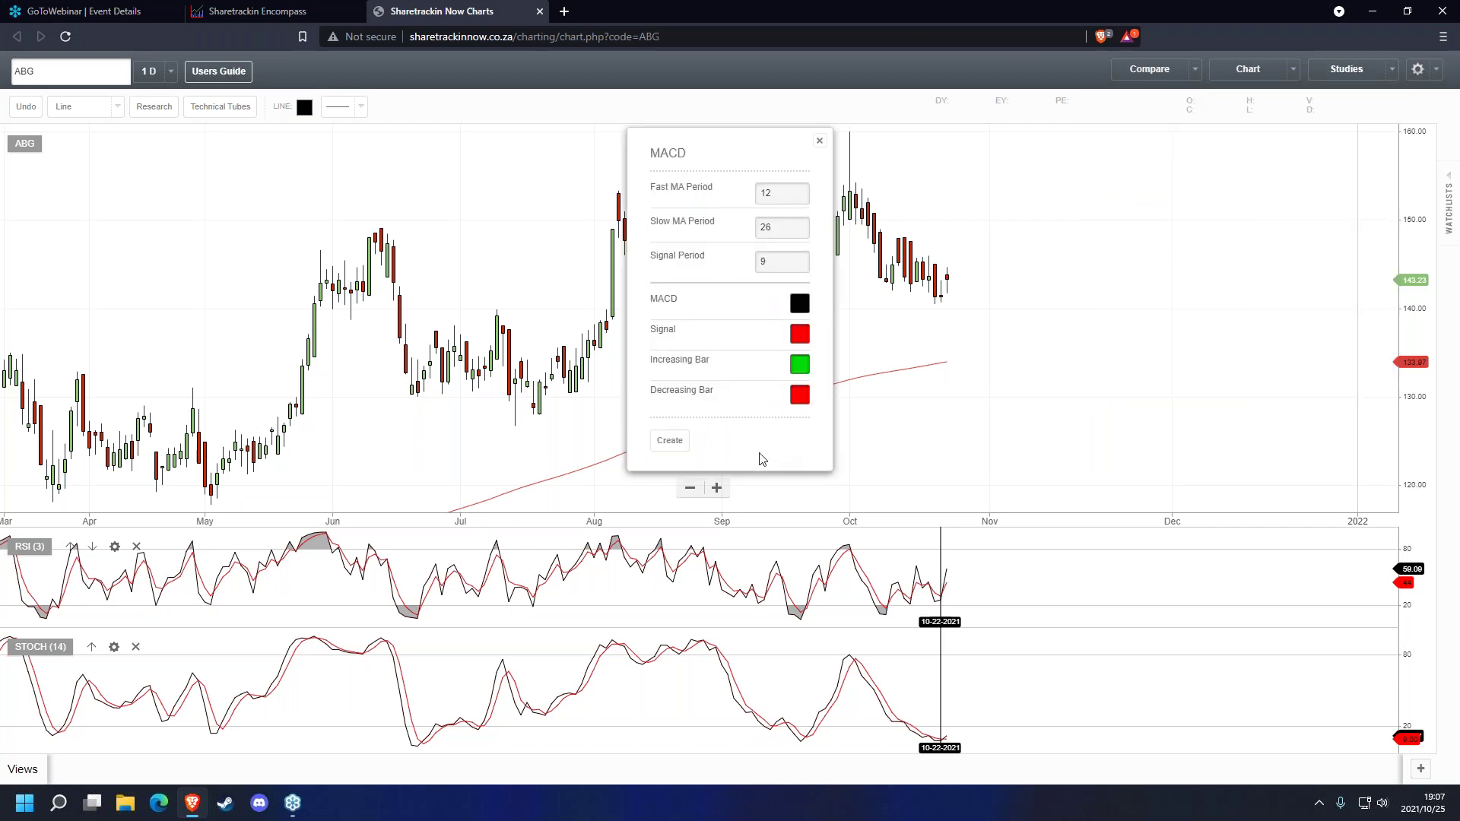
{"action": "left_click", "coordinate": [669, 441]}
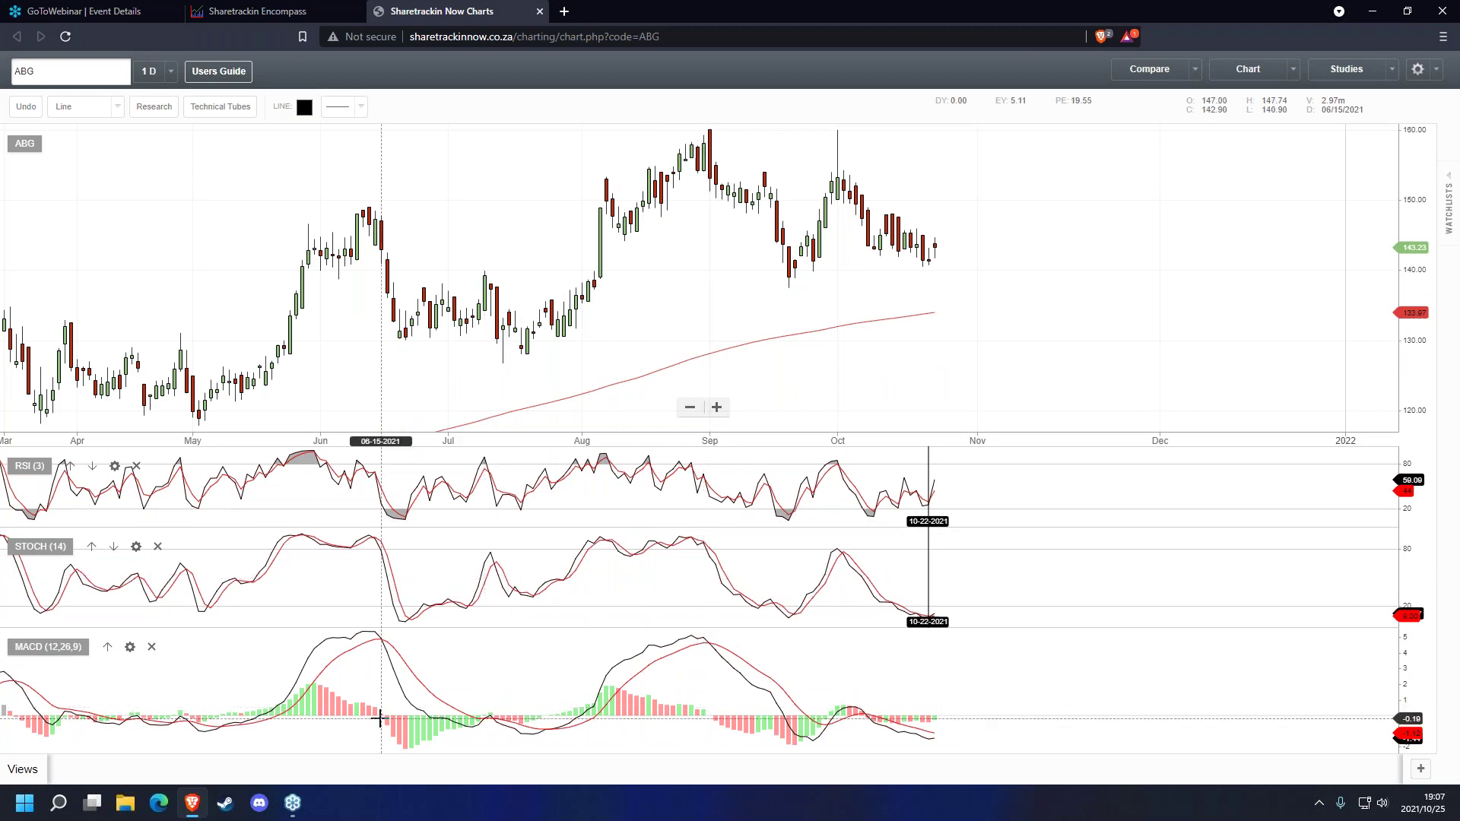
{"action": "left_click", "coordinate": [114, 107]}
{"action": "left_click", "coordinate": [89, 280]}
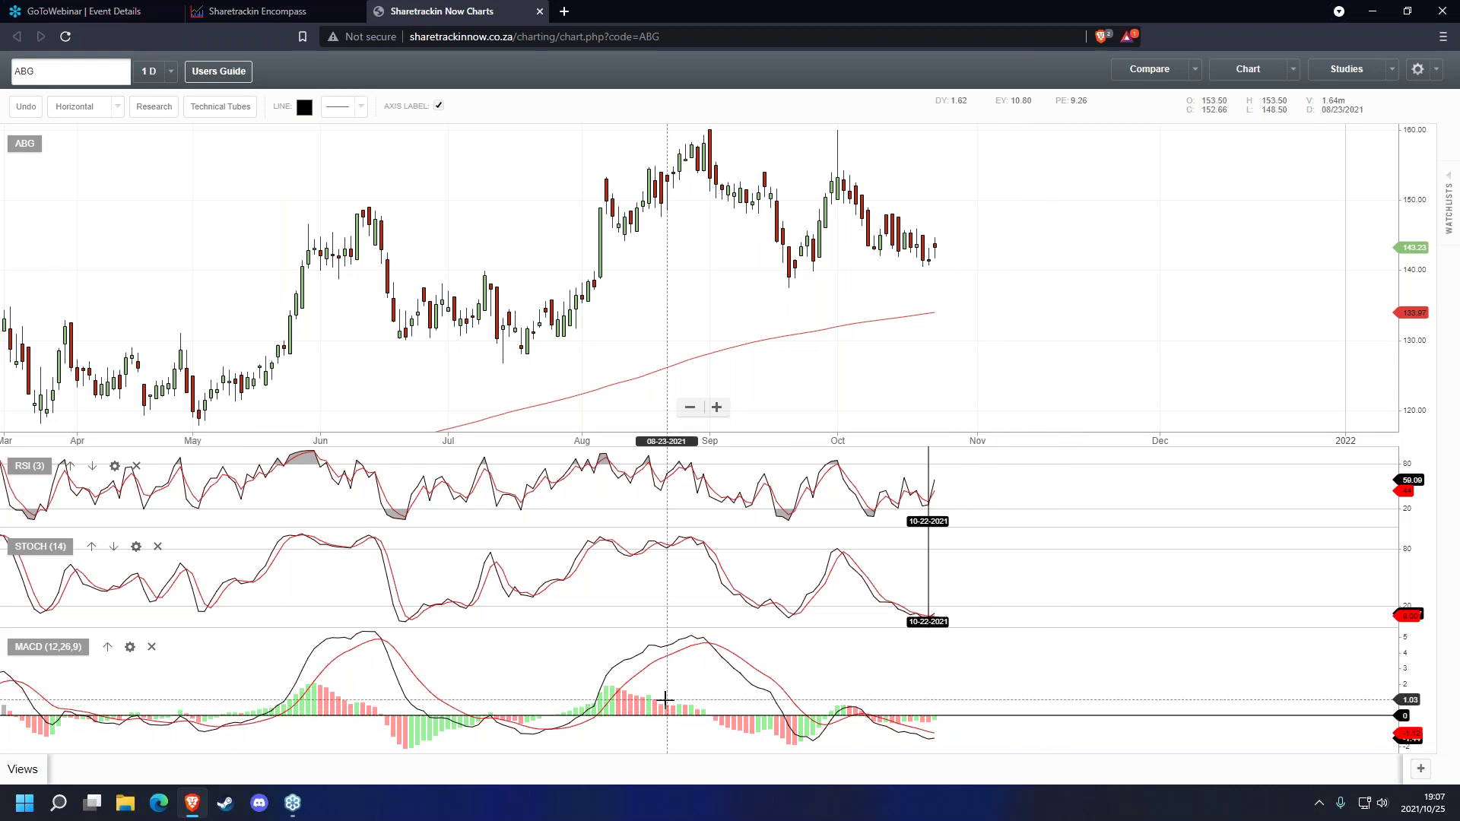
{"action": "left_click", "coordinate": [785, 717]}
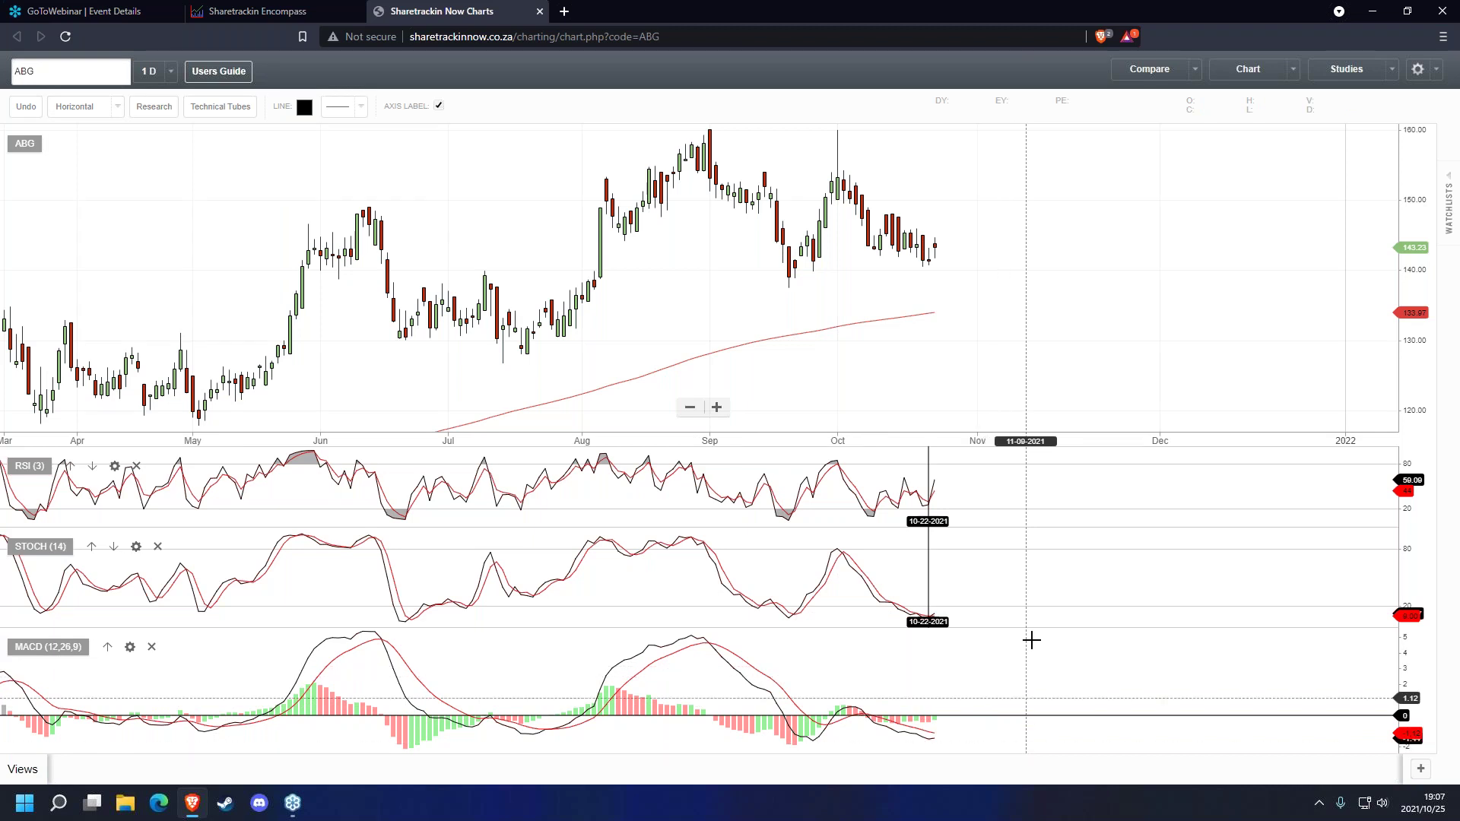
- Draw horizontal lines at the upper and lower threshold levels of the stochastic and RSI charts, and delete them again
{"action": "left_click", "coordinate": [1022, 548]}
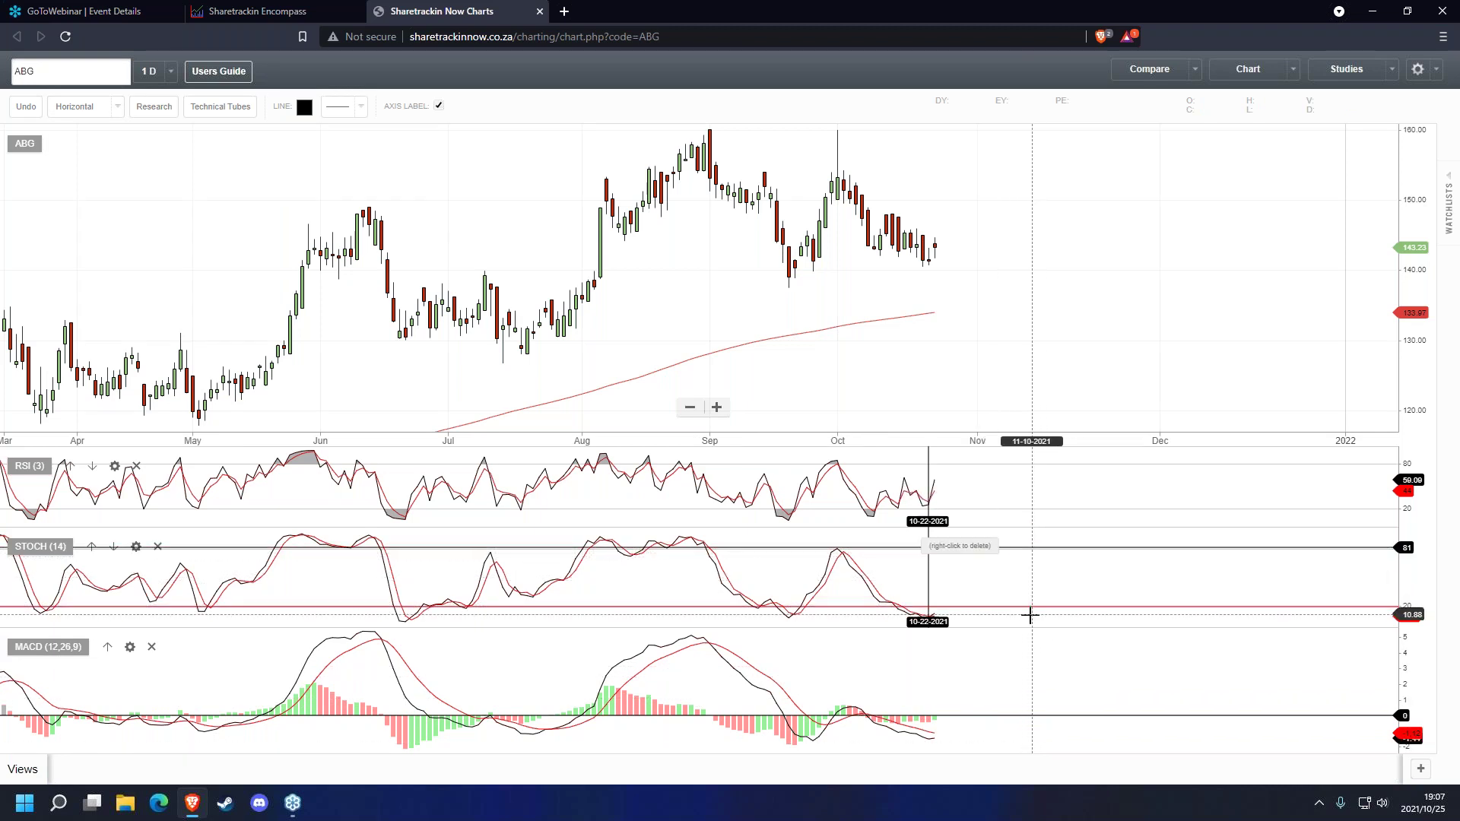
{"action": "left_click", "coordinate": [1041, 508]}
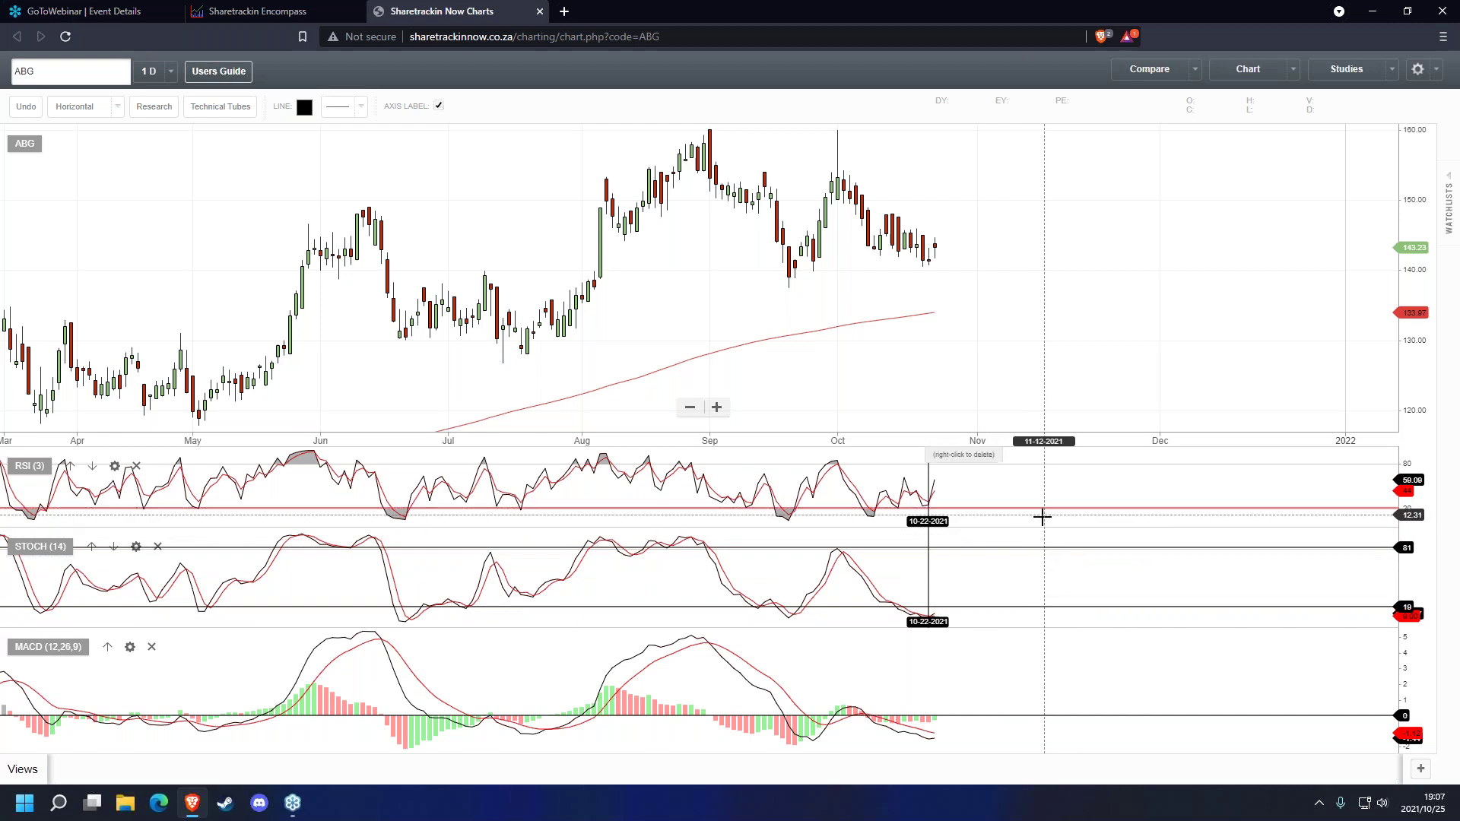
{"action": "right_click", "coordinate": [1037, 465]}
{"action": "right_click", "coordinate": [1040, 508]}
{"action": "right_click", "coordinate": [1053, 548]}
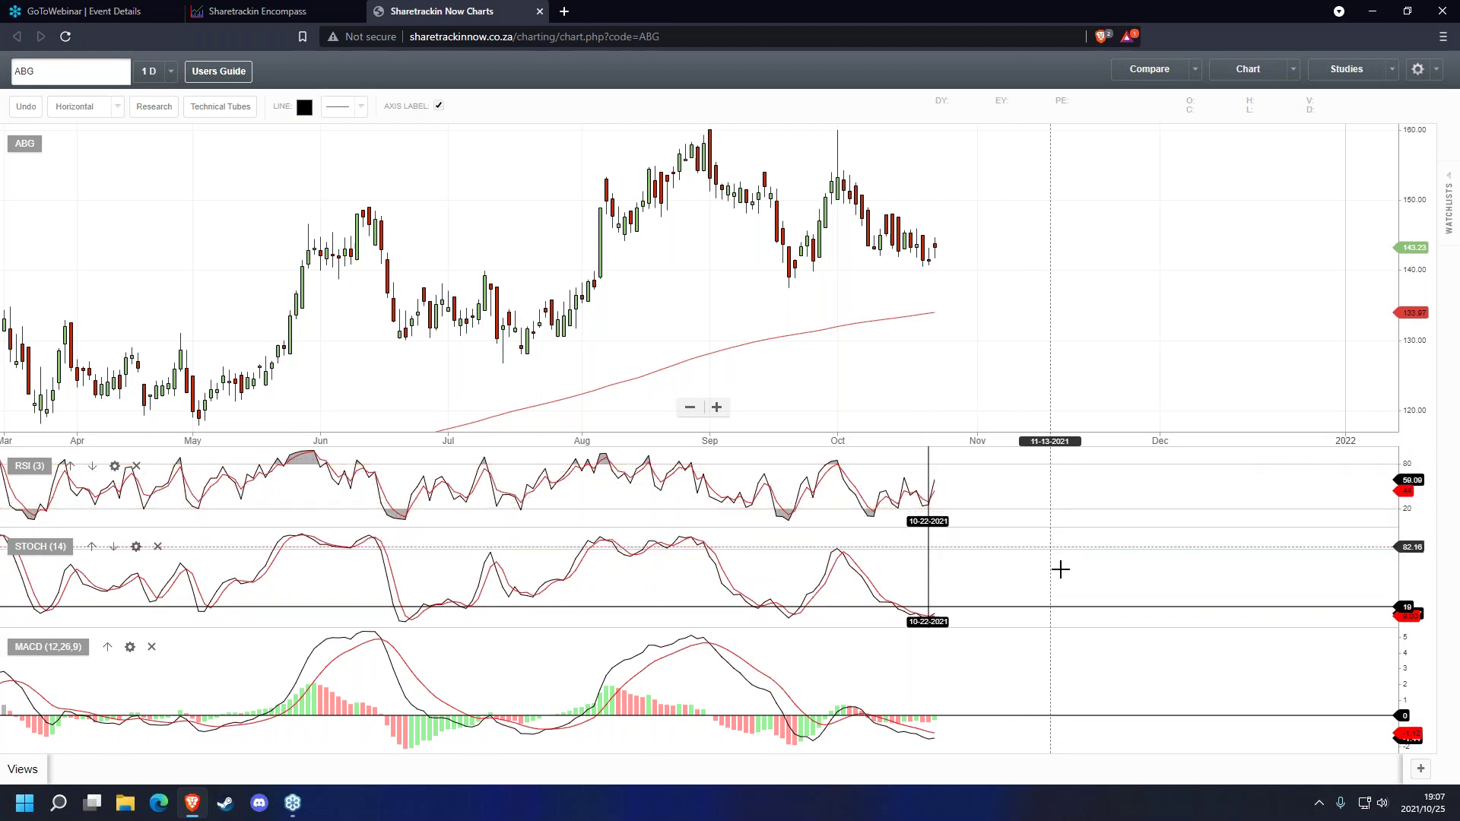
{"action": "right_click", "coordinate": [1061, 606]}
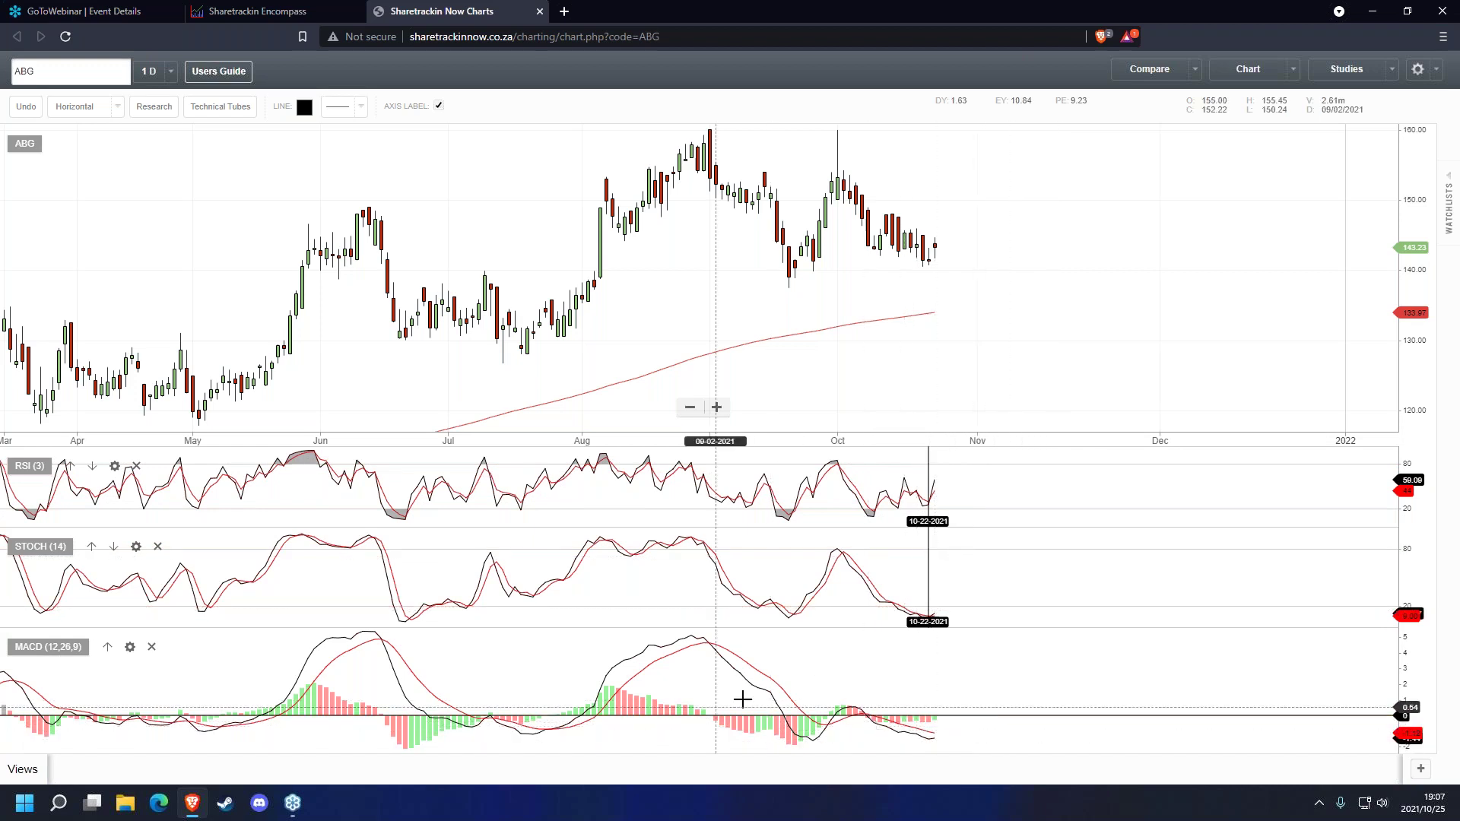
- Draw vertical lines at 07-23-2021 on MACD, 07-21 and 07-28 on the stochastic, and 07-19 and 07-27 on the RSI chart
{"action": "left_click", "coordinate": [107, 108]}
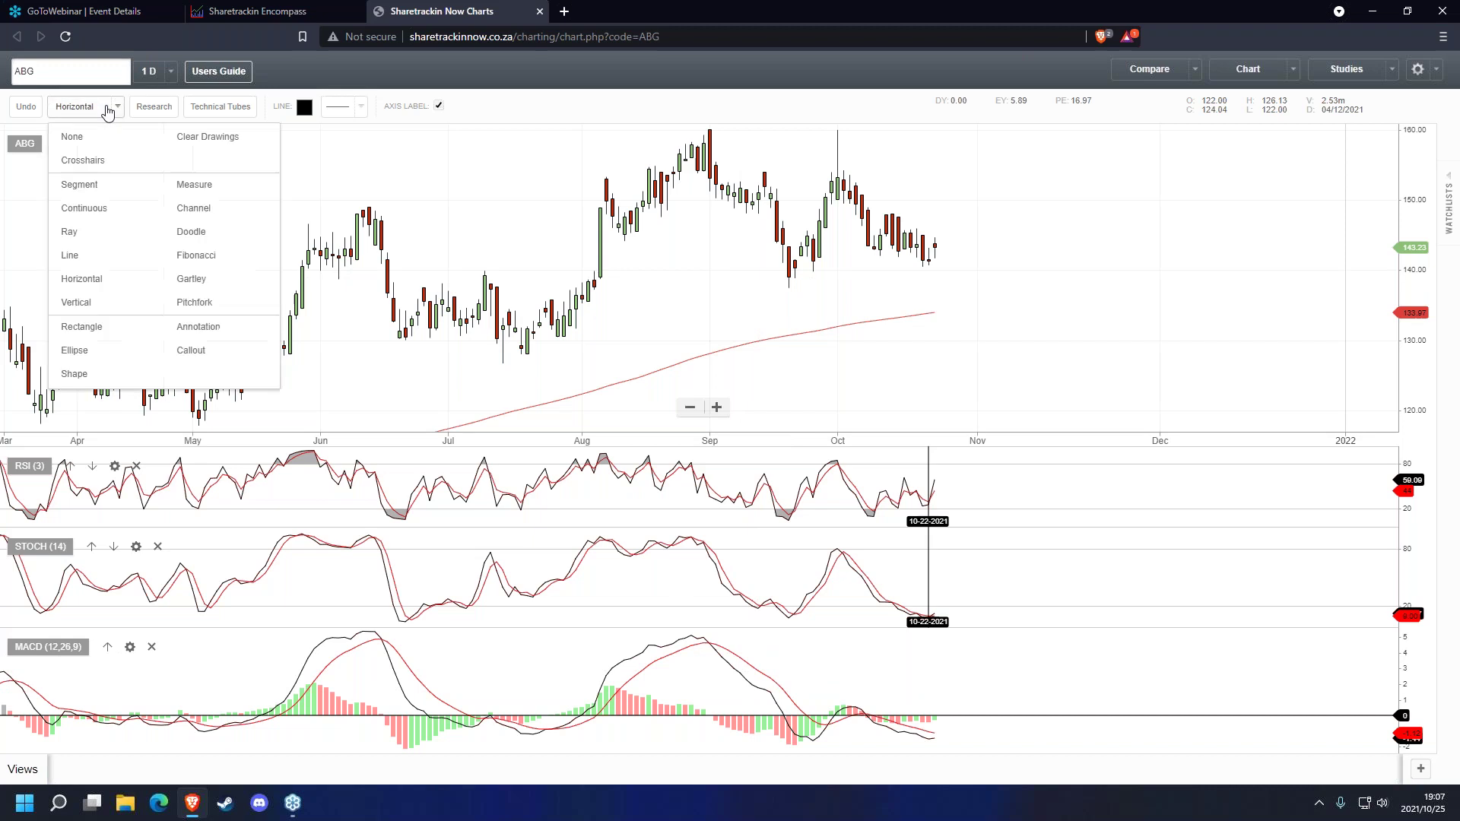
{"action": "left_click", "coordinate": [127, 302]}
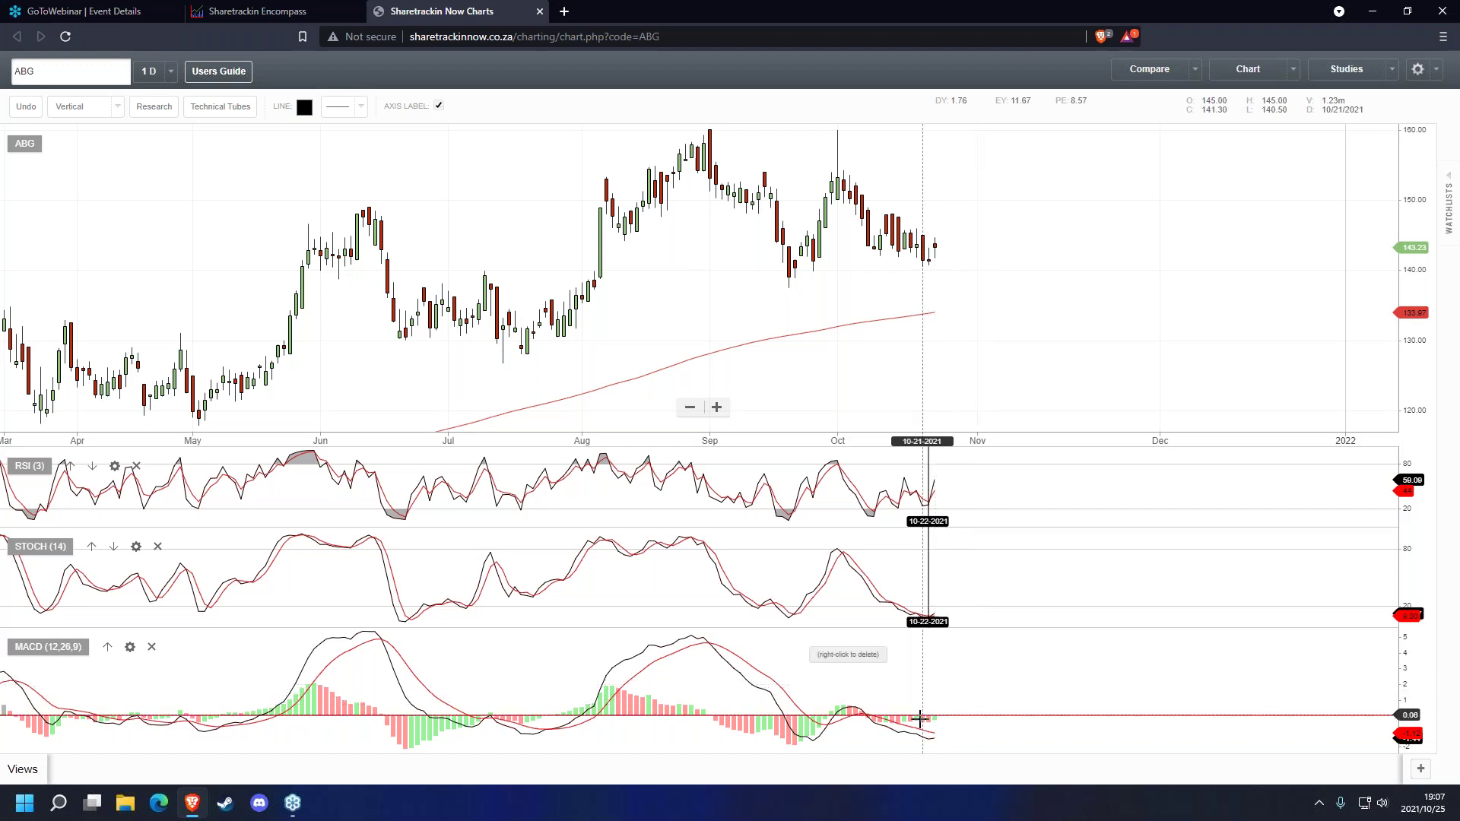
{"action": "left_click", "coordinate": [544, 734]}
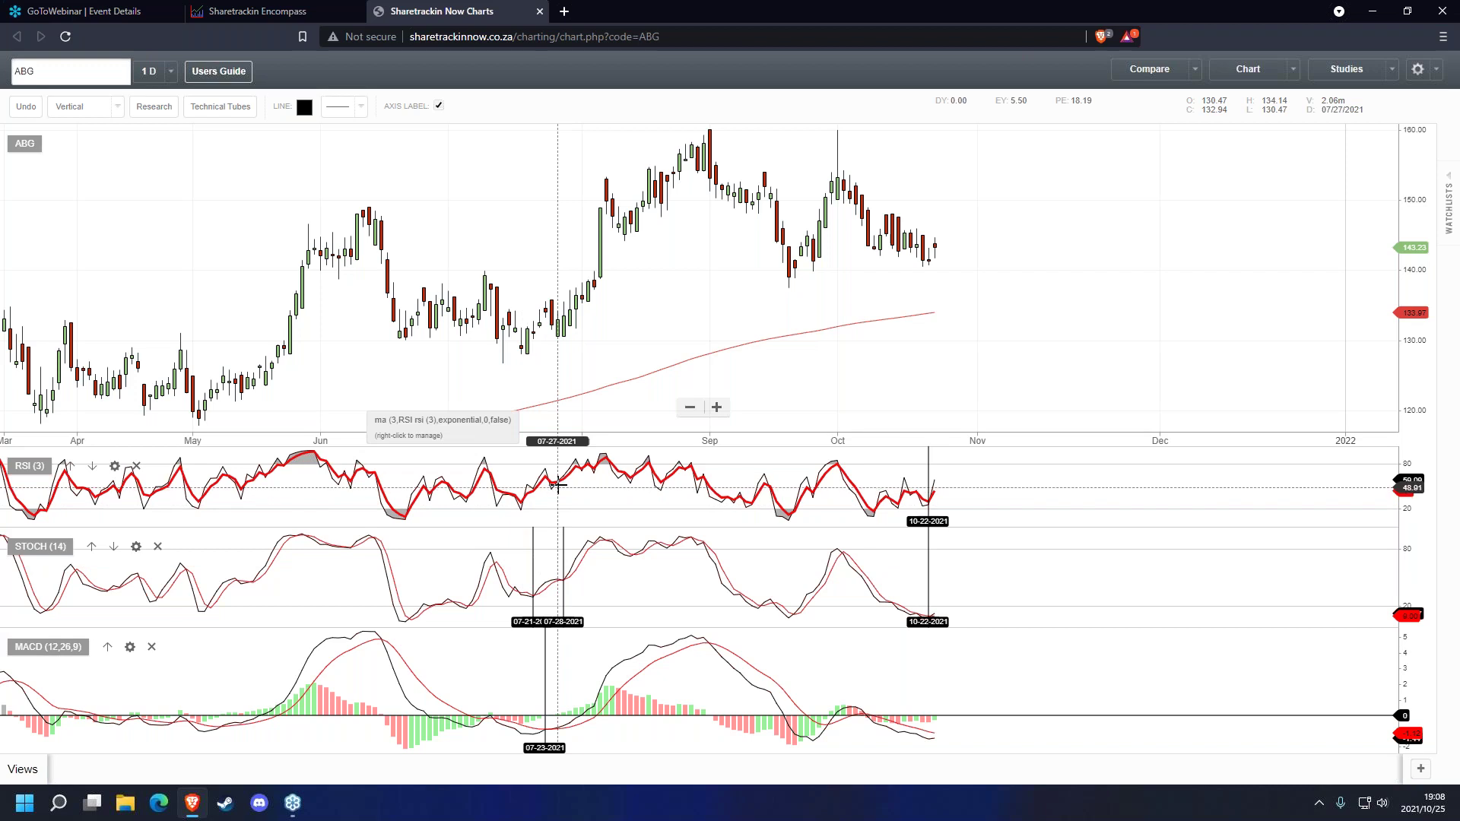
{"action": "left_click", "coordinate": [523, 499]}
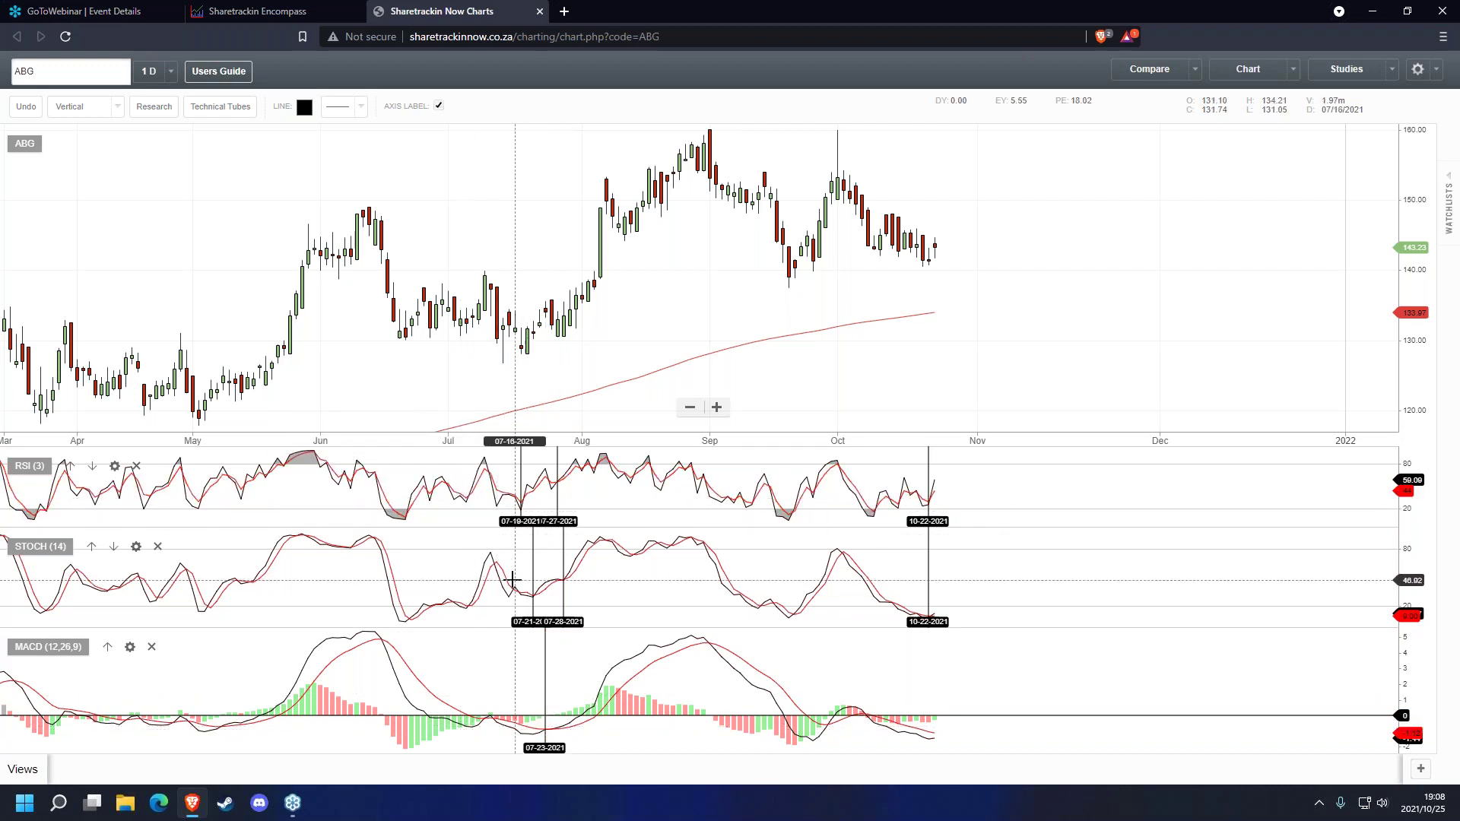
- Draw rising trend lines through the late-July lows on the stochastic and RSI charts
{"action": "left_click", "coordinate": [84, 107]}
{"action": "left_click", "coordinate": [100, 270]}
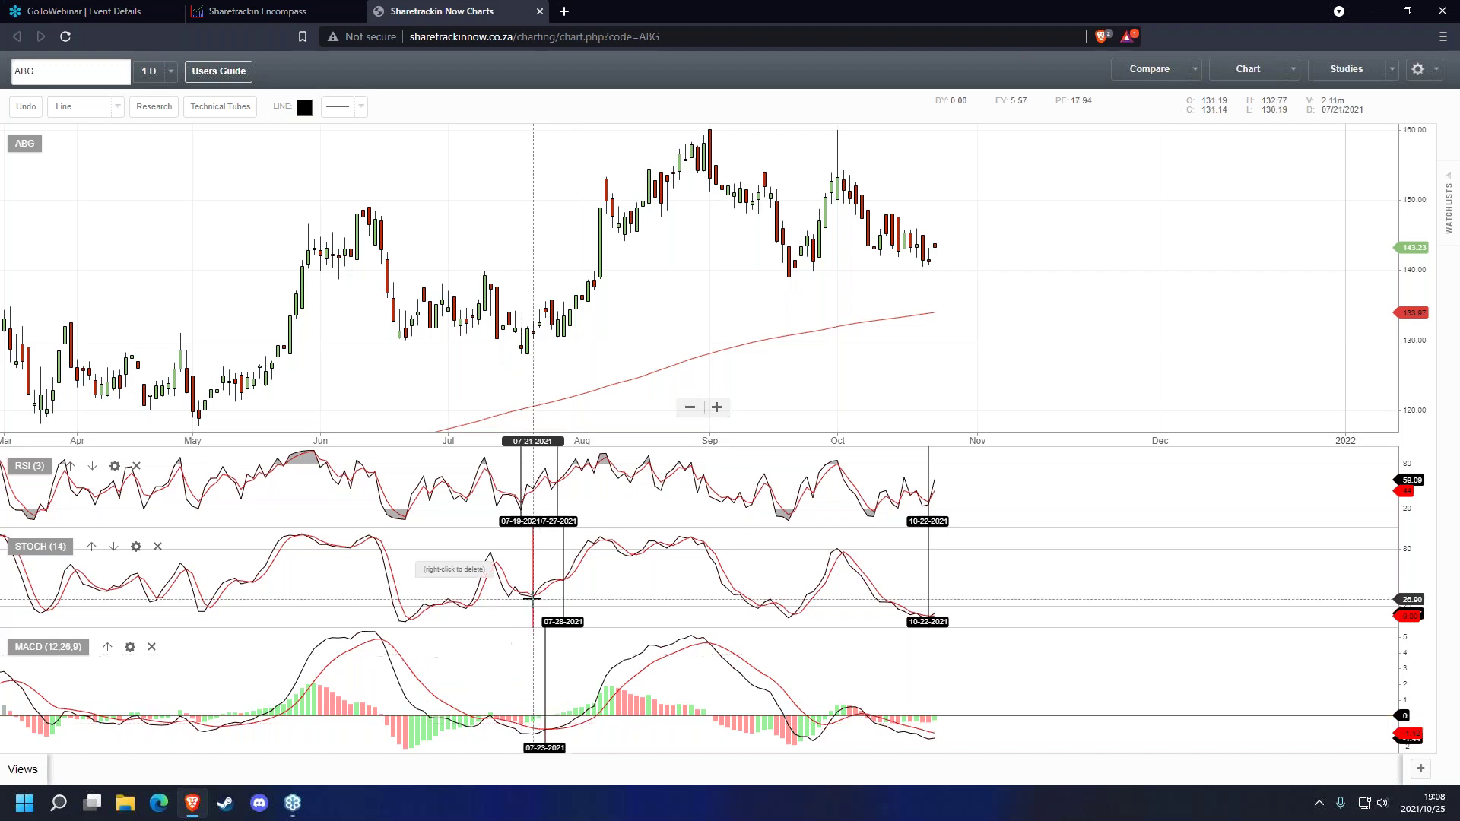
{"action": "left_click_drag", "start_coordinate": [547, 588], "coordinate": [576, 575]}
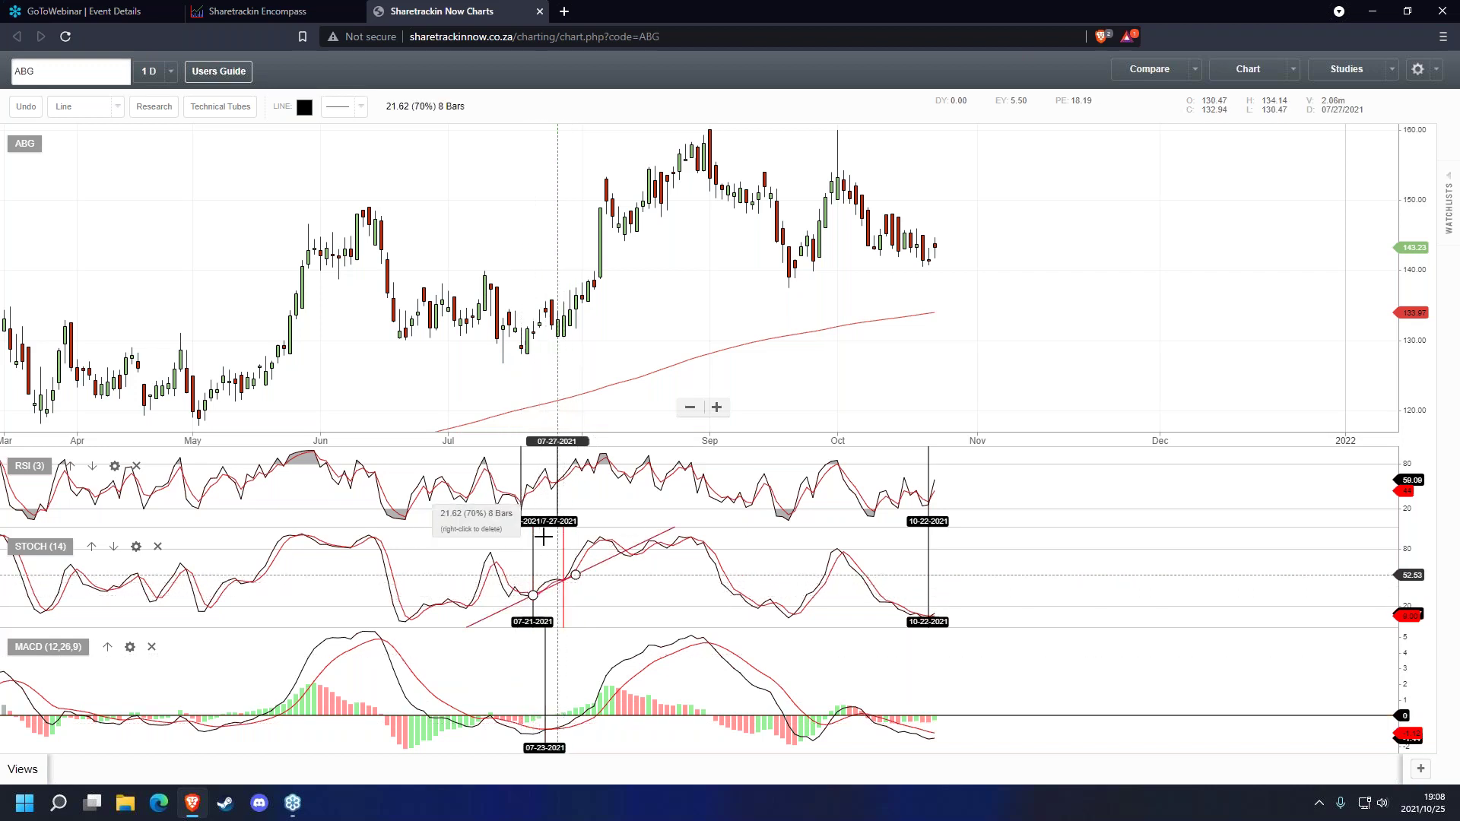
{"action": "left_click_drag", "start_coordinate": [522, 505], "coordinate": [567, 479]}
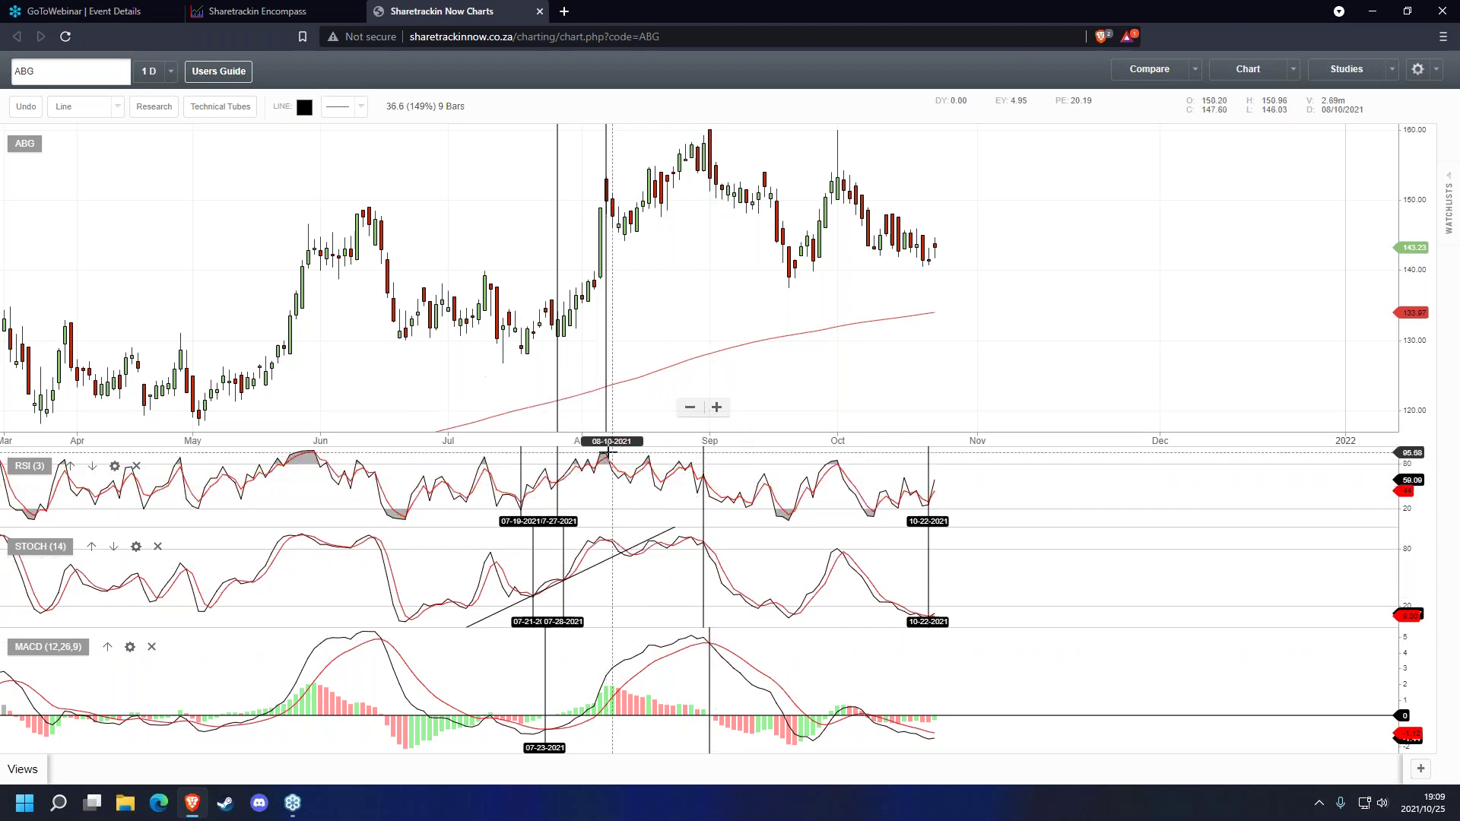
- Draw a falling trend line over the RSI peaks from early August and a vertical line at 08-31-2021 on the RSI chart
{"action": "left_click_drag", "start_coordinate": [703, 465], "coordinate": [726, 468]}
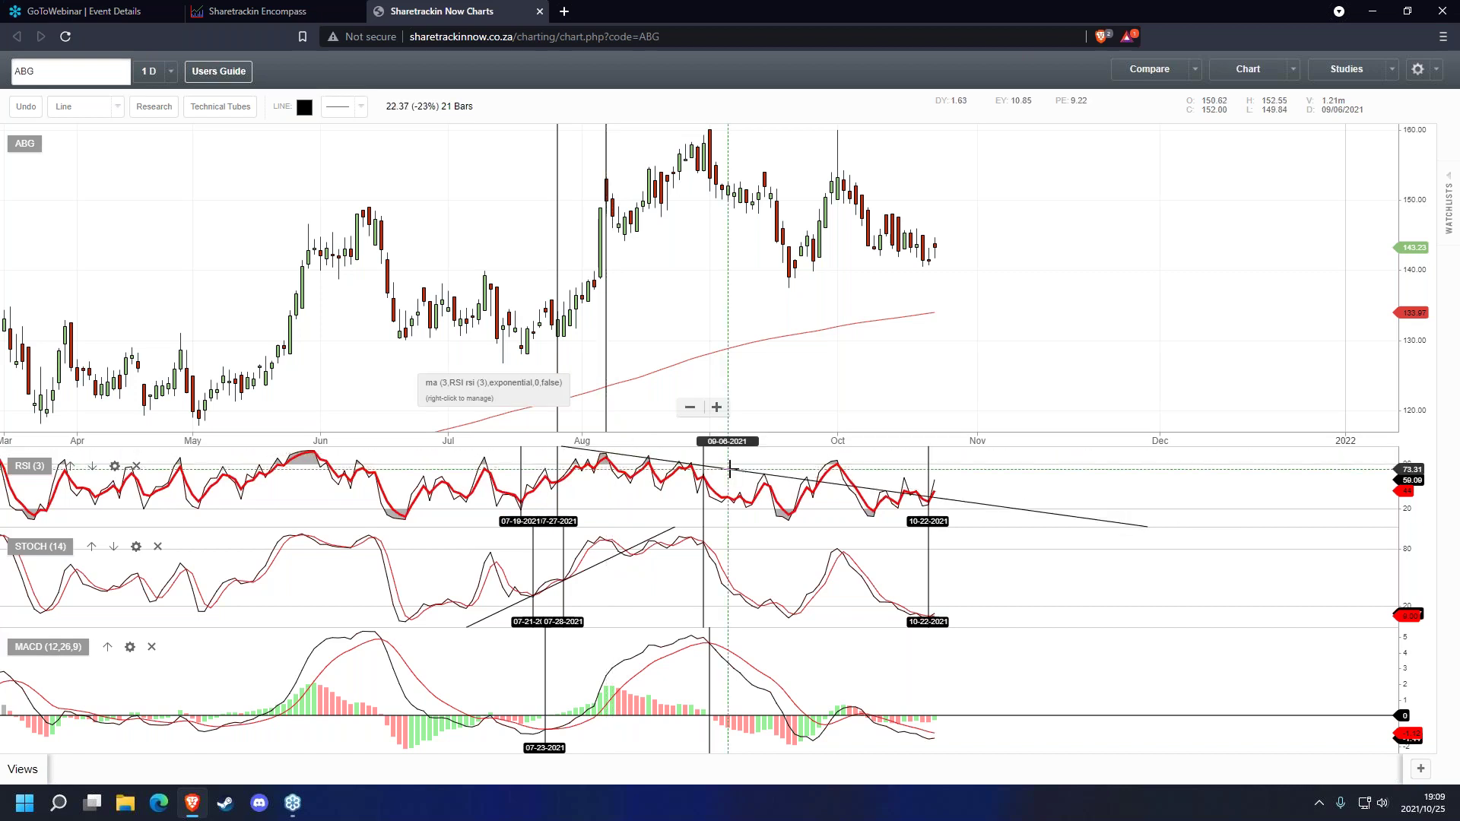
{"action": "left_click", "coordinate": [730, 470]}
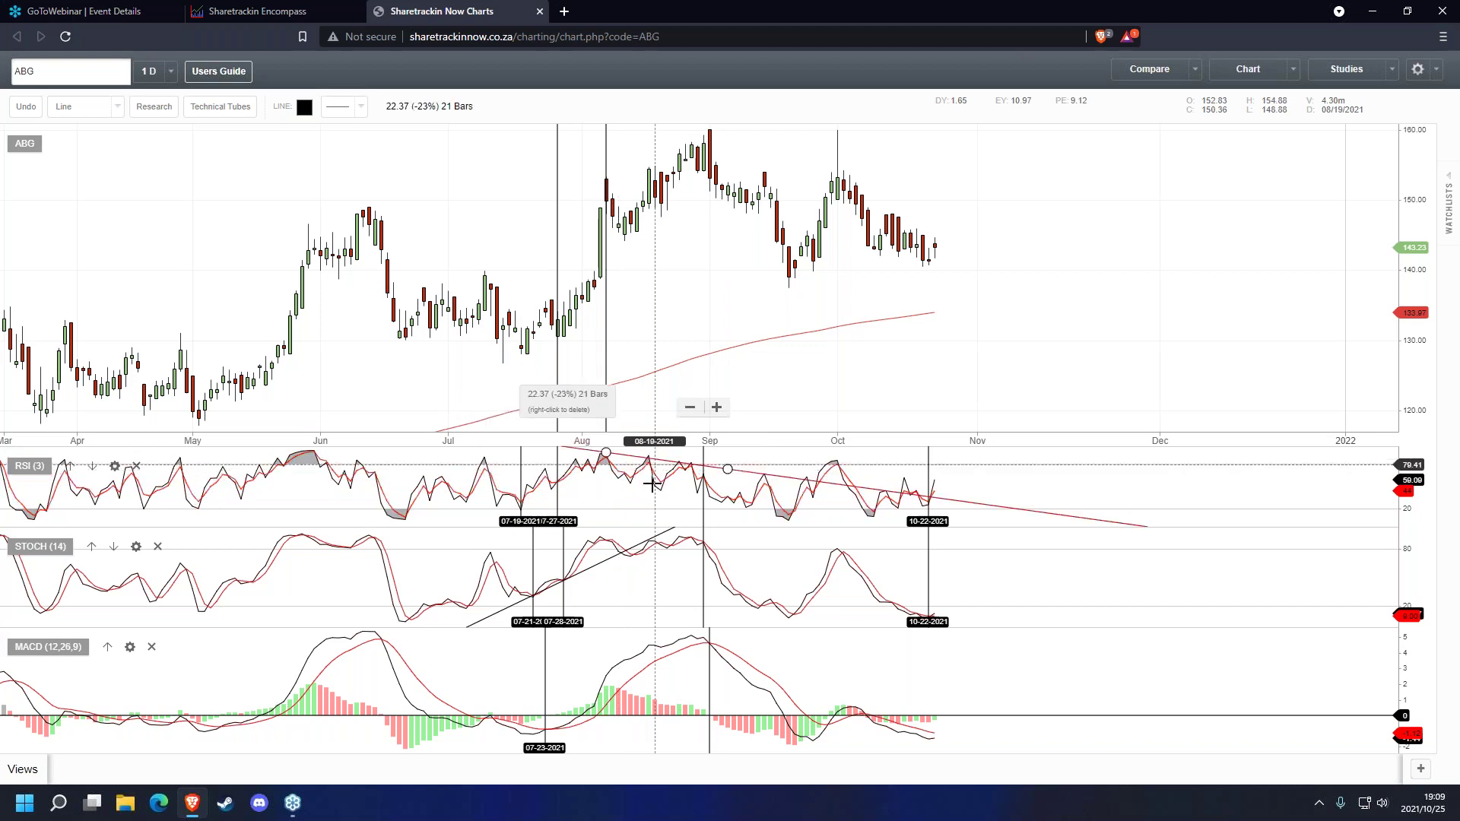
{"action": "left_click", "coordinate": [703, 456]}
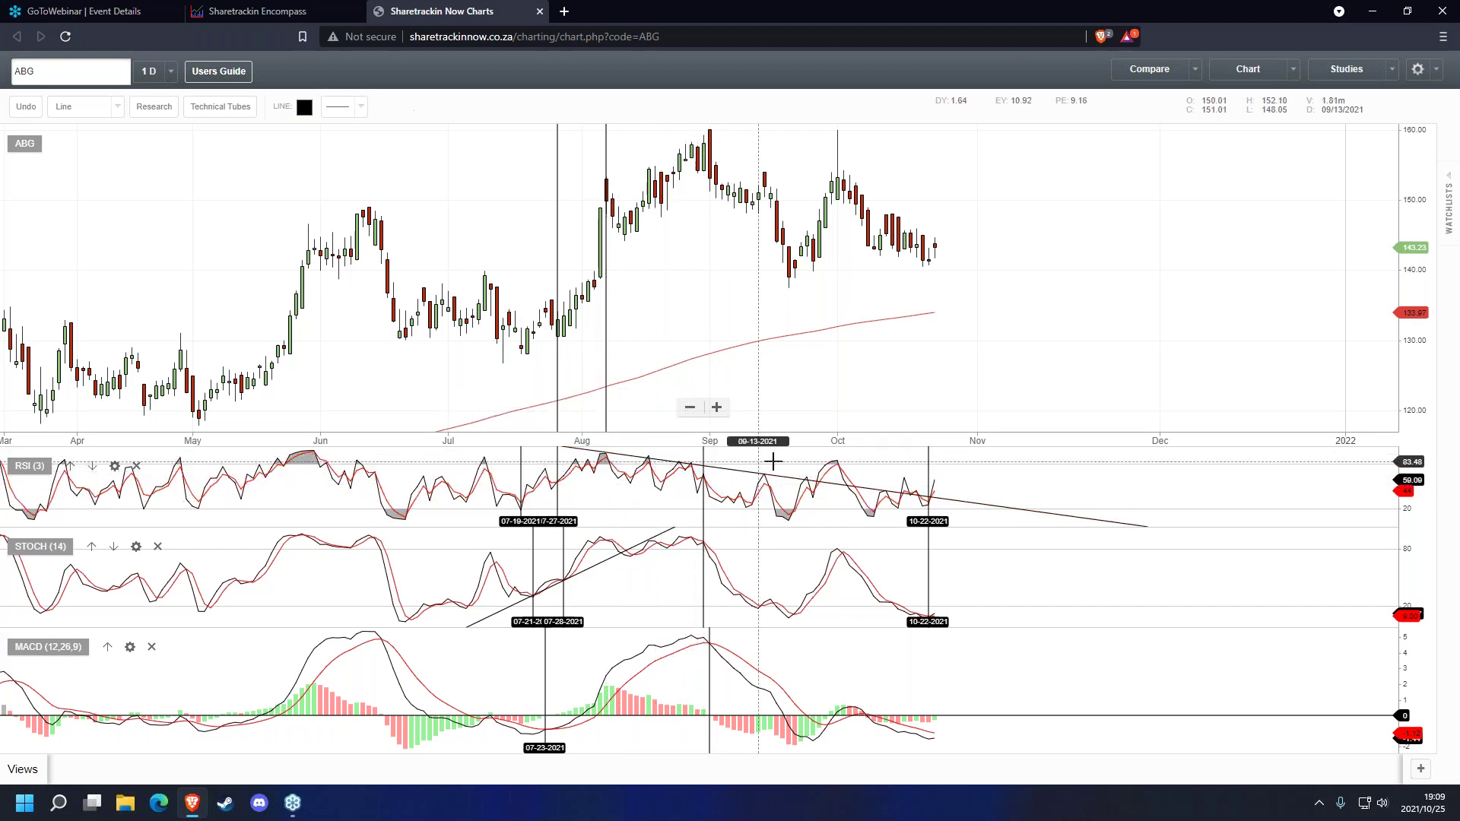
{"action": "left_click", "coordinate": [708, 653]}
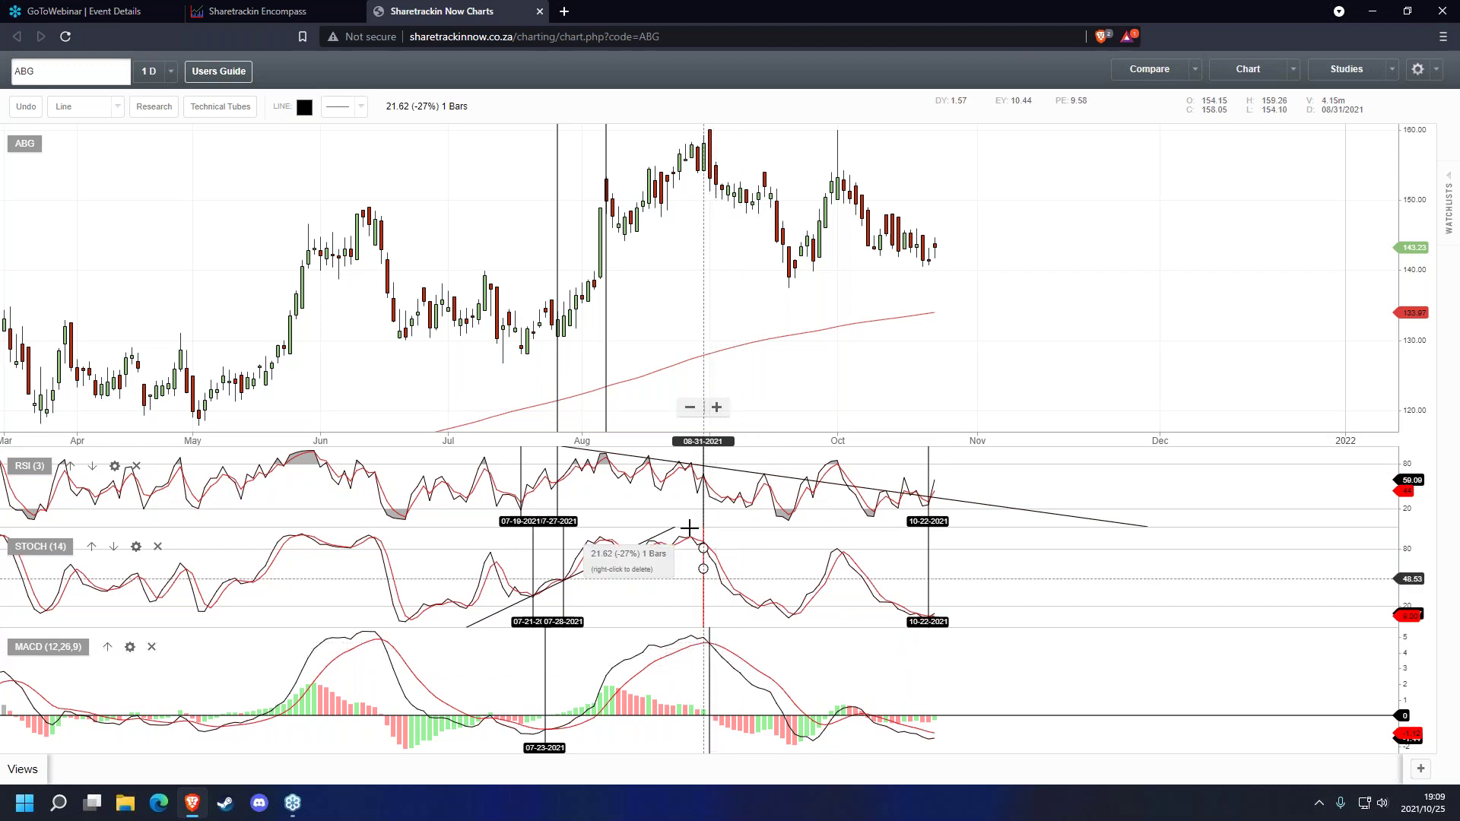
{"action": "left_click", "coordinate": [728, 470]}
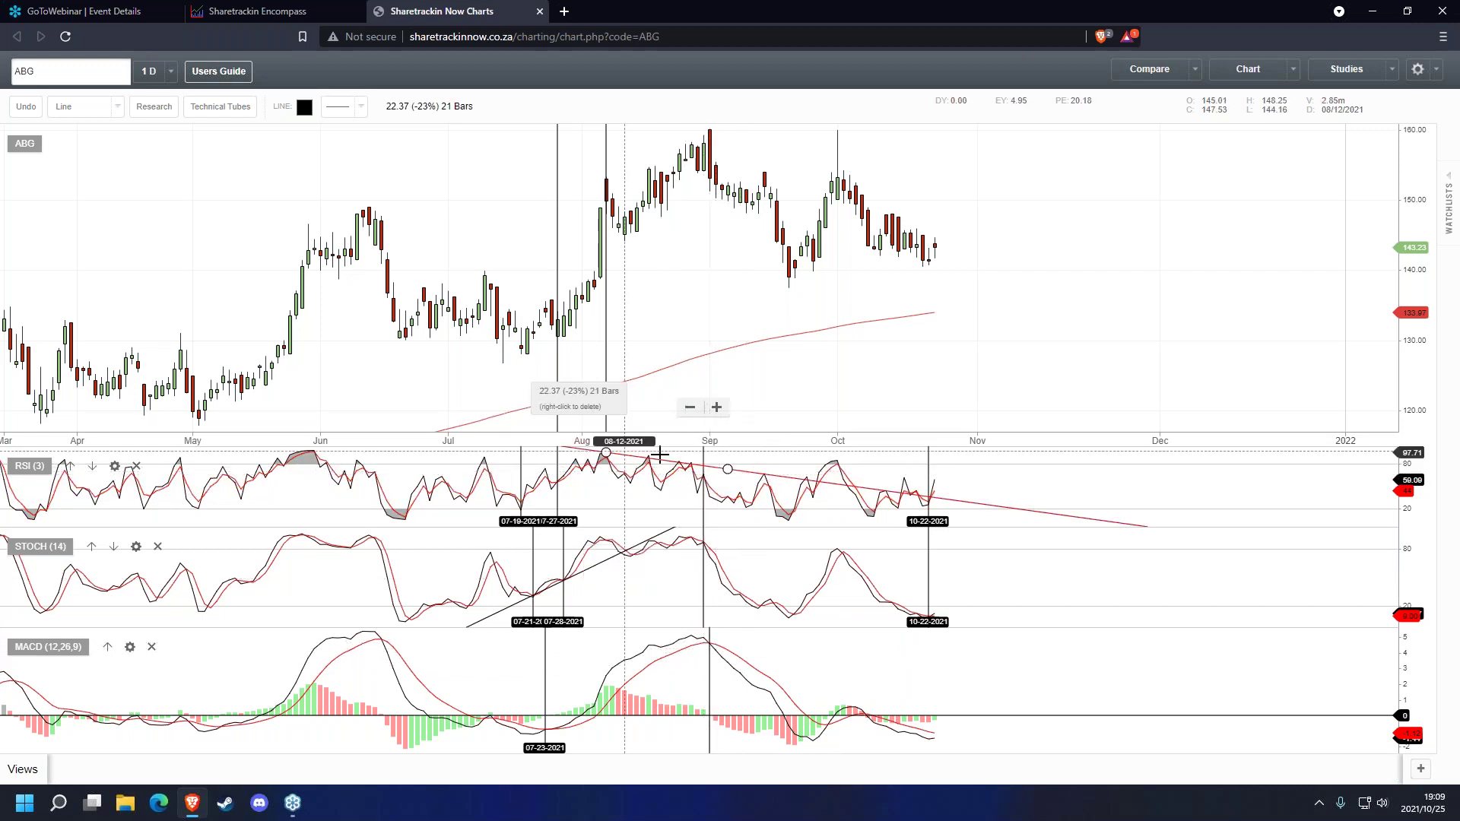
{"action": "left_click", "coordinate": [728, 453]}
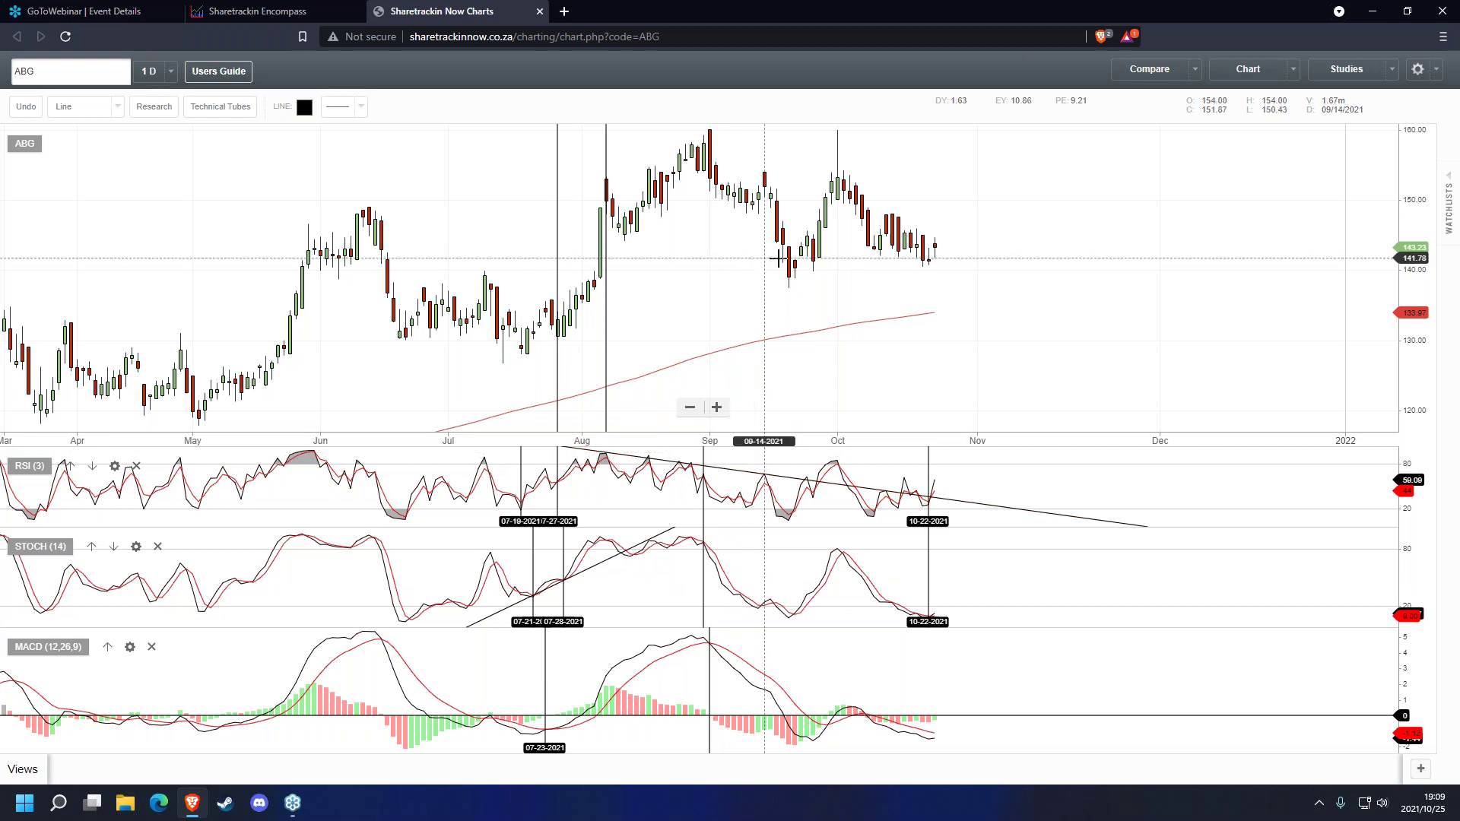
- Draw vertical lines at 08-31-2021 and 09-20-2021 on the price chart, and at 09-21-2021 on the RSI, stochastic and MACD charts
{"action": "left_click_drag", "start_coordinate": [703, 184], "coordinate": [705, 426]}
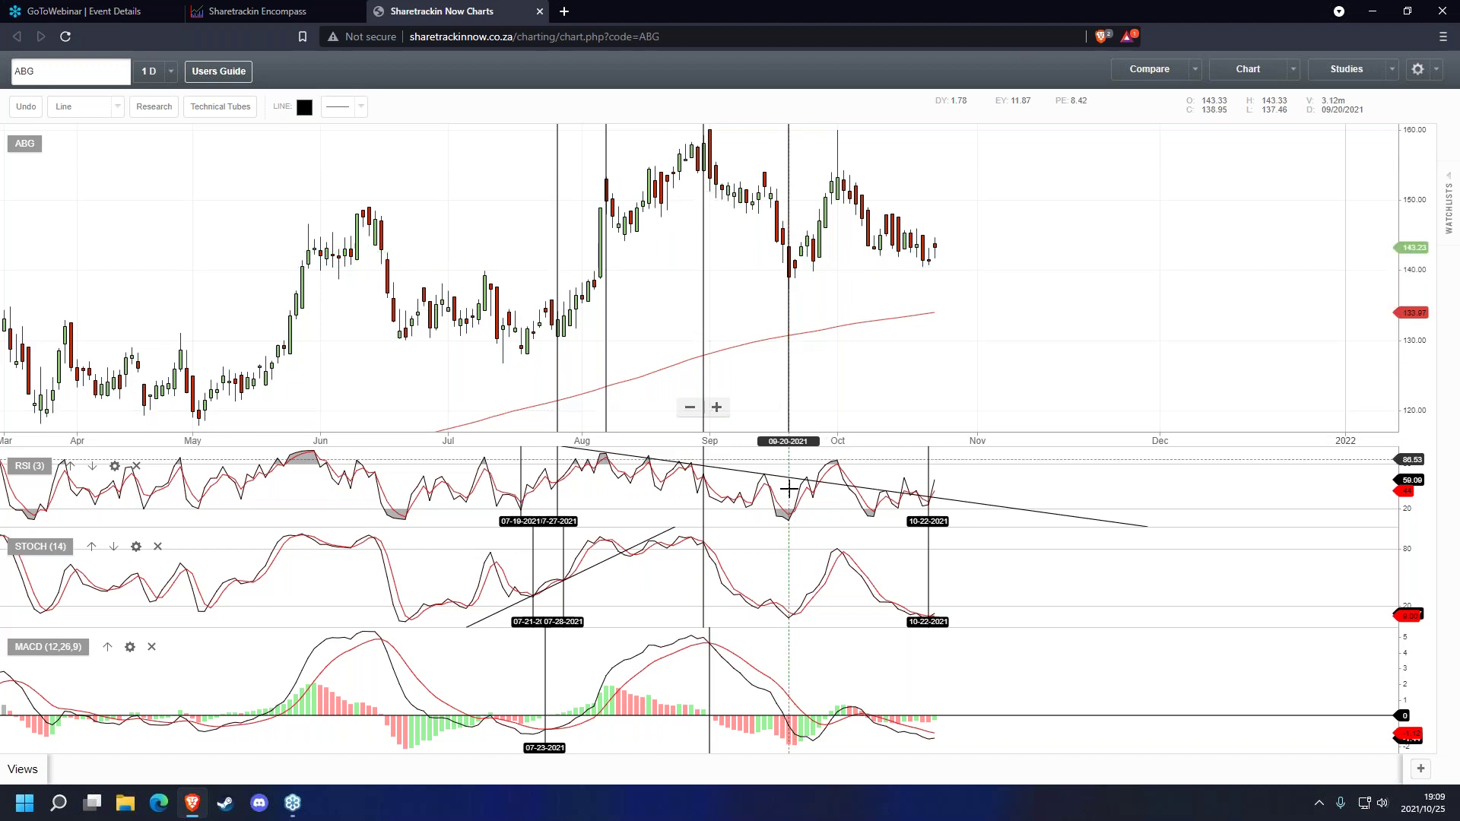
{"action": "left_click_drag", "start_coordinate": [795, 530], "coordinate": [789, 488]}
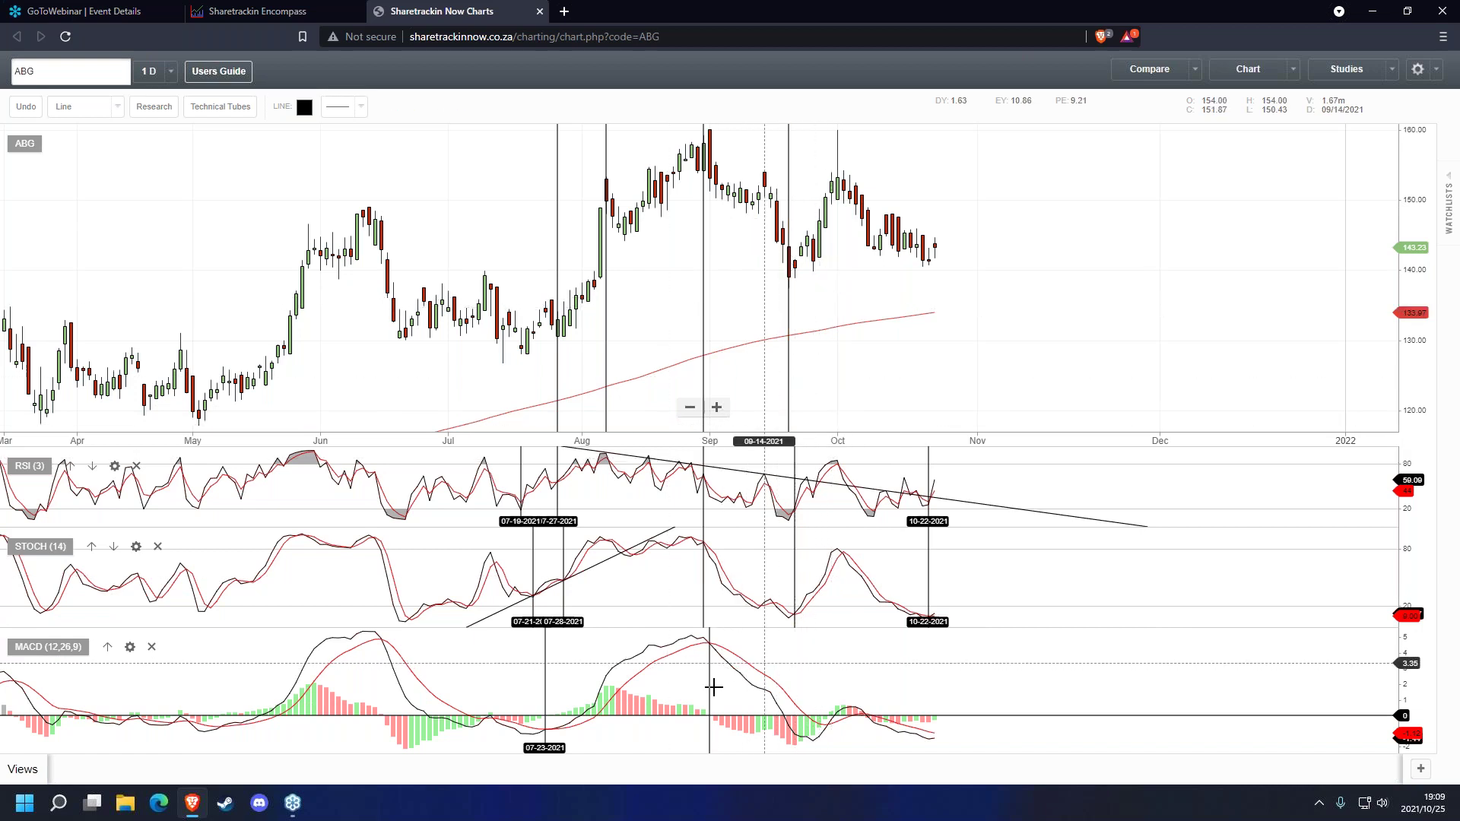
{"action": "left_click_drag", "start_coordinate": [794, 637], "coordinate": [796, 618]}
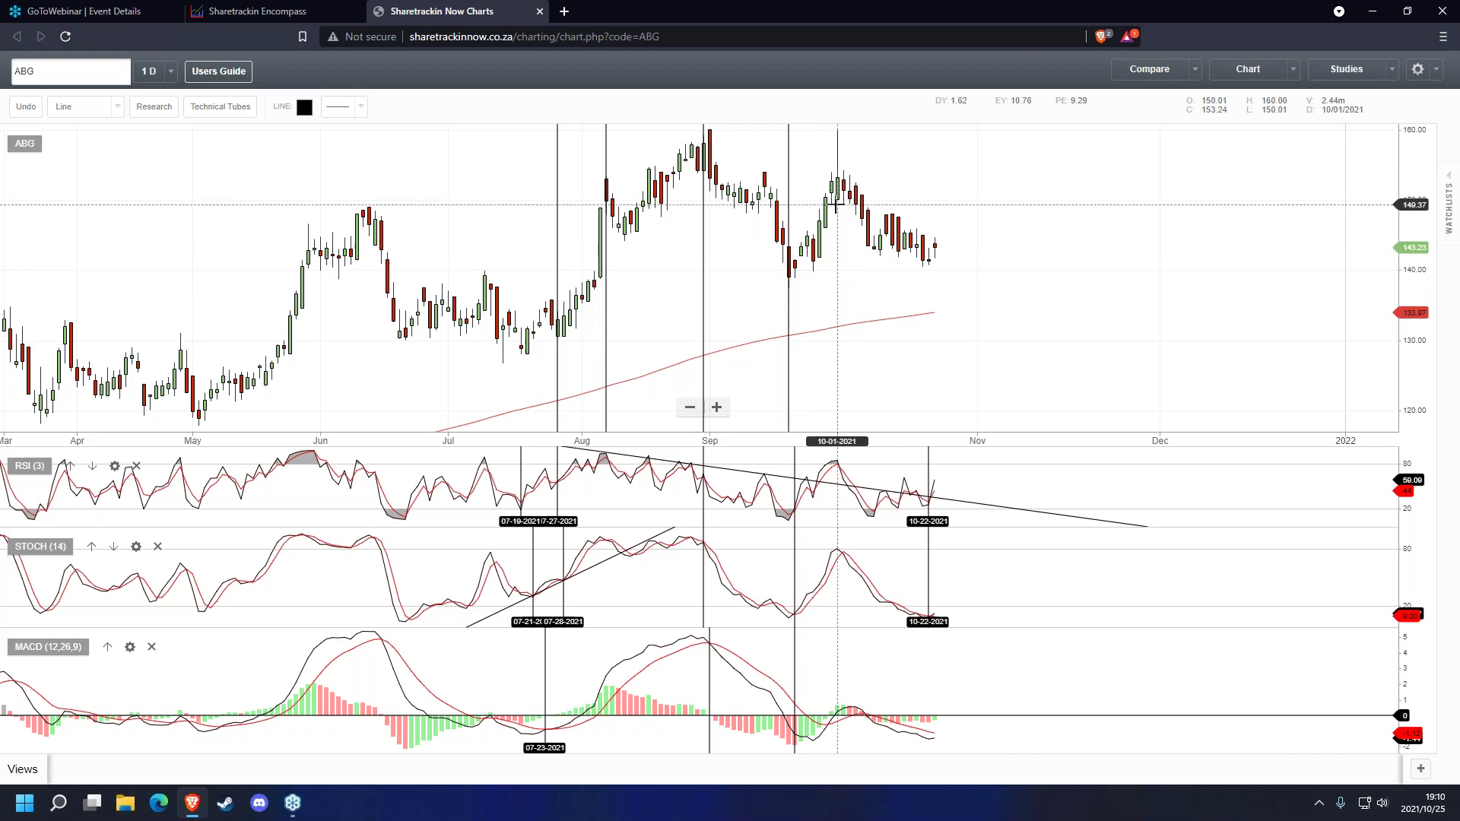
{"action": "left_click_drag", "start_coordinate": [710, 653], "coordinate": [800, 671]}
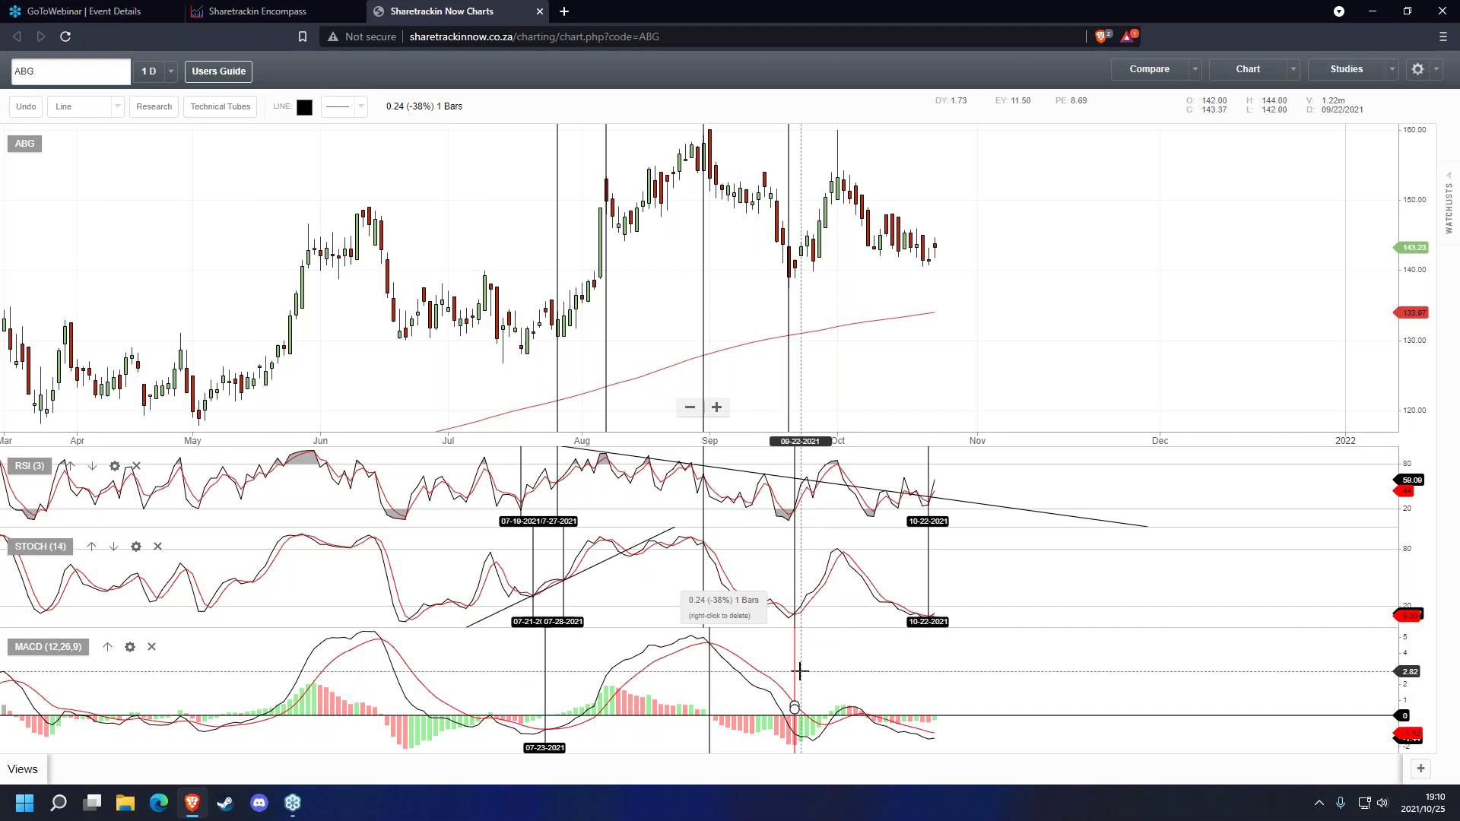
- Delete the vertical lines from the MACD chart, and the July vertical lines and trend line from the stochastic chart
{"action": "right_click", "coordinate": [799, 673]}
{"action": "right_click", "coordinate": [712, 688]}
{"action": "right_click", "coordinate": [548, 677]}
{"action": "right_click", "coordinate": [561, 592]}
{"action": "right_click", "coordinate": [556, 587]}
{"action": "right_click", "coordinate": [533, 578]}
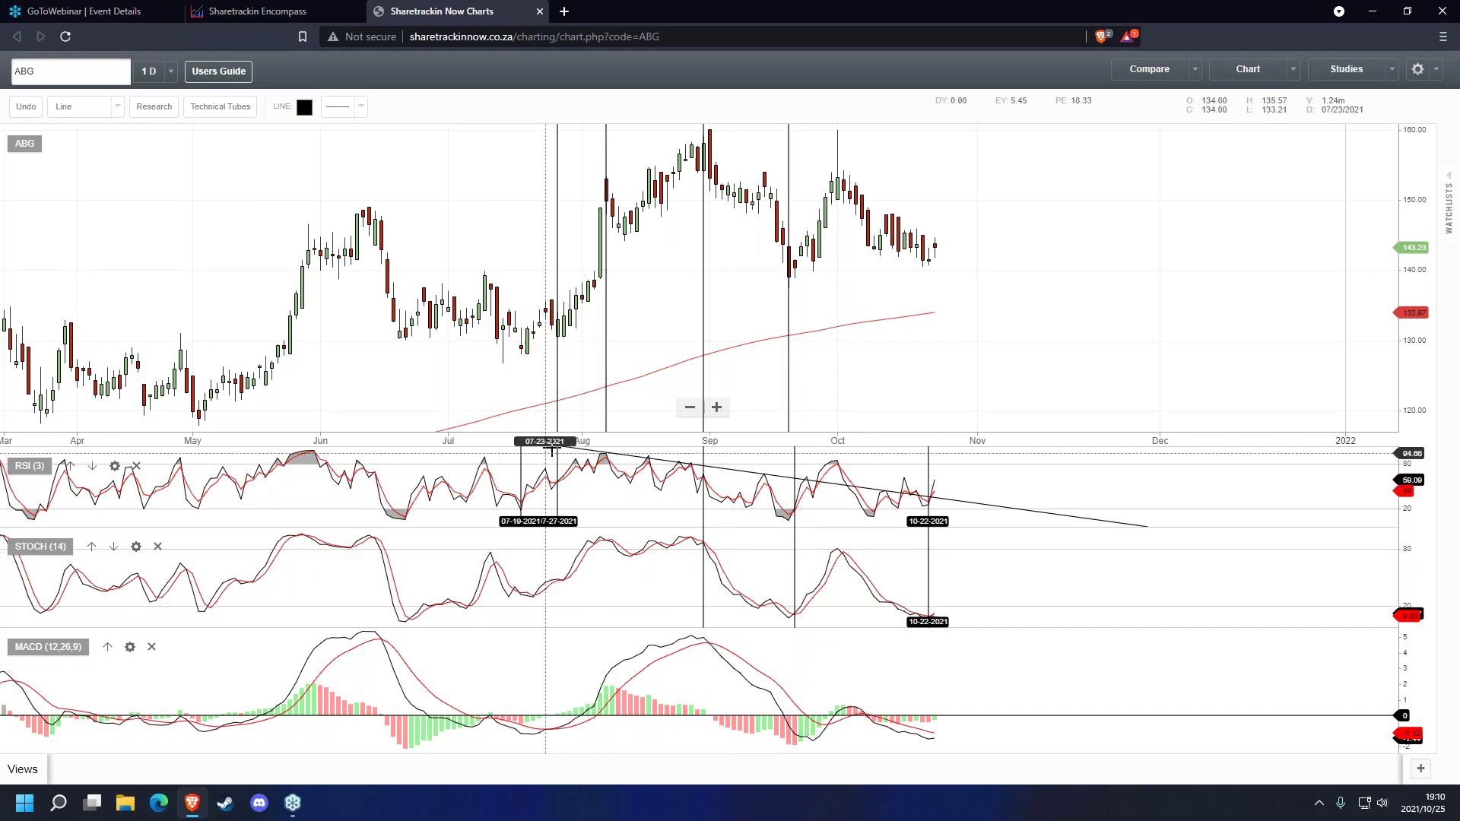
- Delete the falling trend line and July vertical lines from the RSI chart, and the 08-31-2021 lines from RSI and stochastic
{"action": "right_click", "coordinate": [541, 453]}
{"action": "right_click", "coordinate": [521, 487]}
{"action": "right_click", "coordinate": [558, 487]}
{"action": "right_click", "coordinate": [704, 502]}
{"action": "left_click_drag", "start_coordinate": [704, 547], "coordinate": [704, 569]}
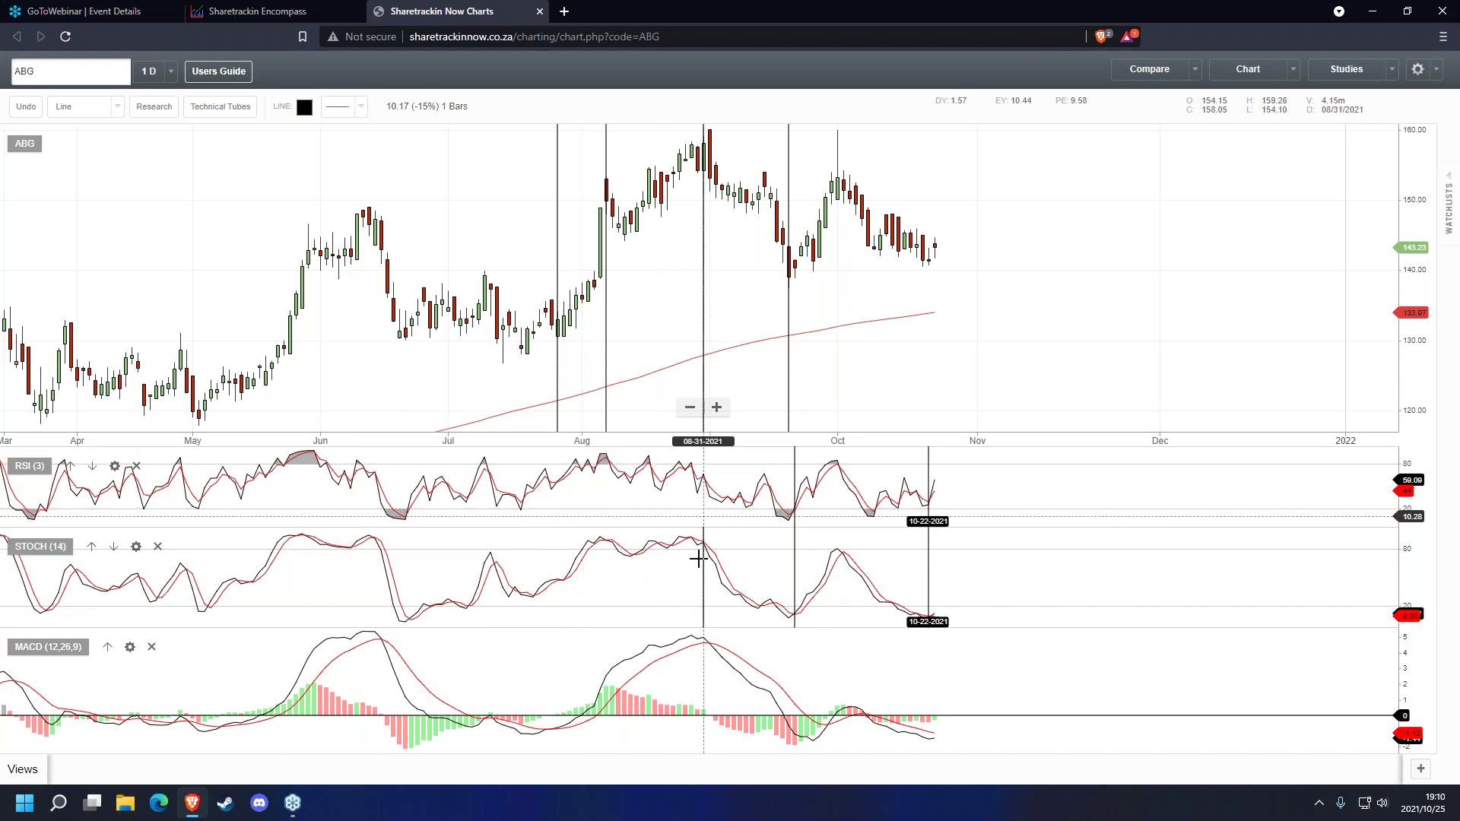
{"action": "right_click", "coordinate": [702, 605]}
- Delete the 09-21-2021 and 10-22-2021 vertical lines from the RSI and stochastic charts
{"action": "right_click", "coordinate": [784, 466]}
{"action": "left_click_drag", "start_coordinate": [795, 512], "coordinate": [795, 451]}
{"action": "right_click", "coordinate": [795, 451]}
{"action": "right_click", "coordinate": [929, 487]}
{"action": "right_click", "coordinate": [929, 578]}
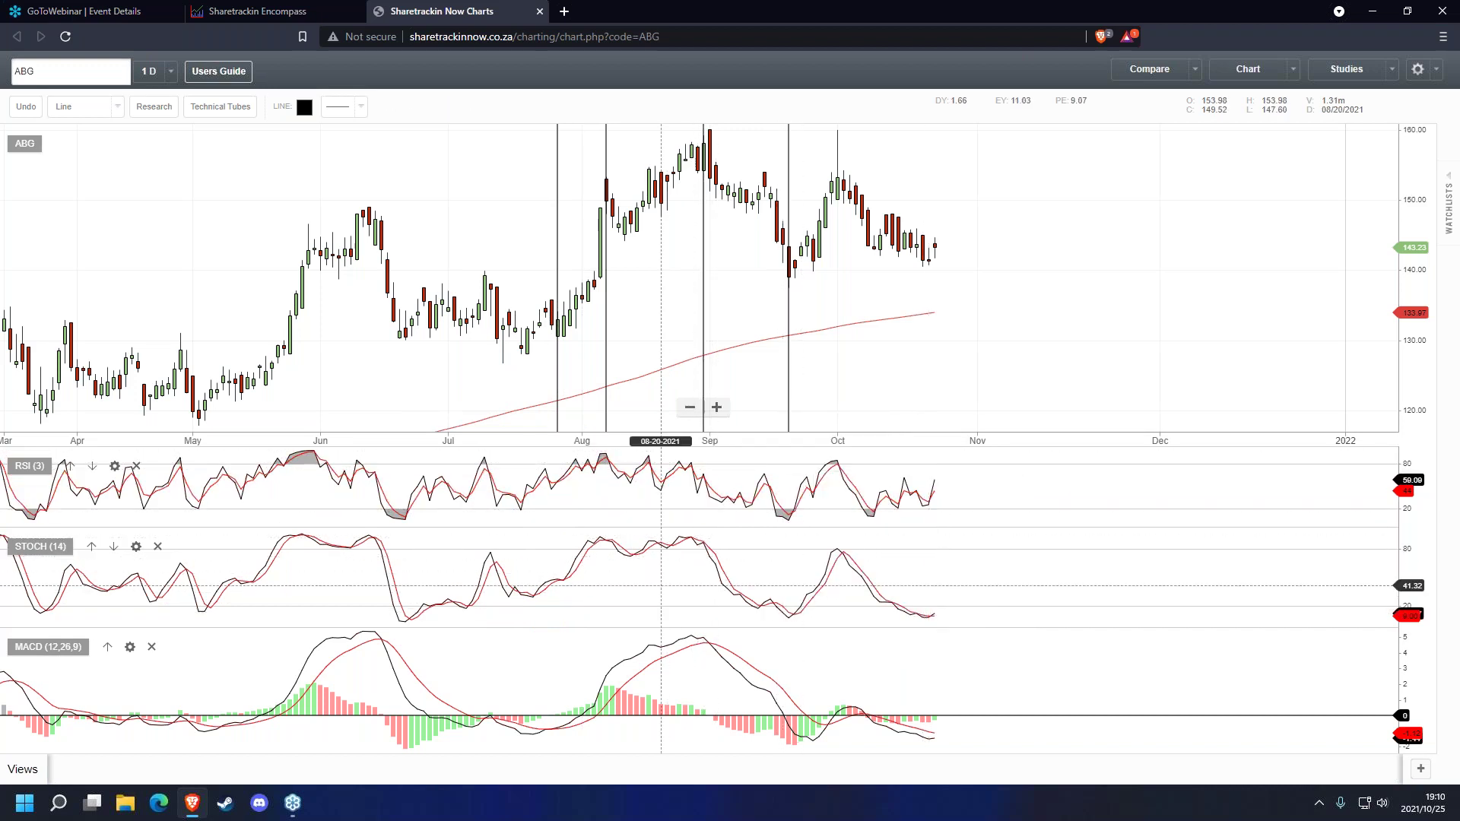
- Remove the MACD study and delete the four vertical lines from the price chart
{"action": "left_click", "coordinate": [151, 648]}
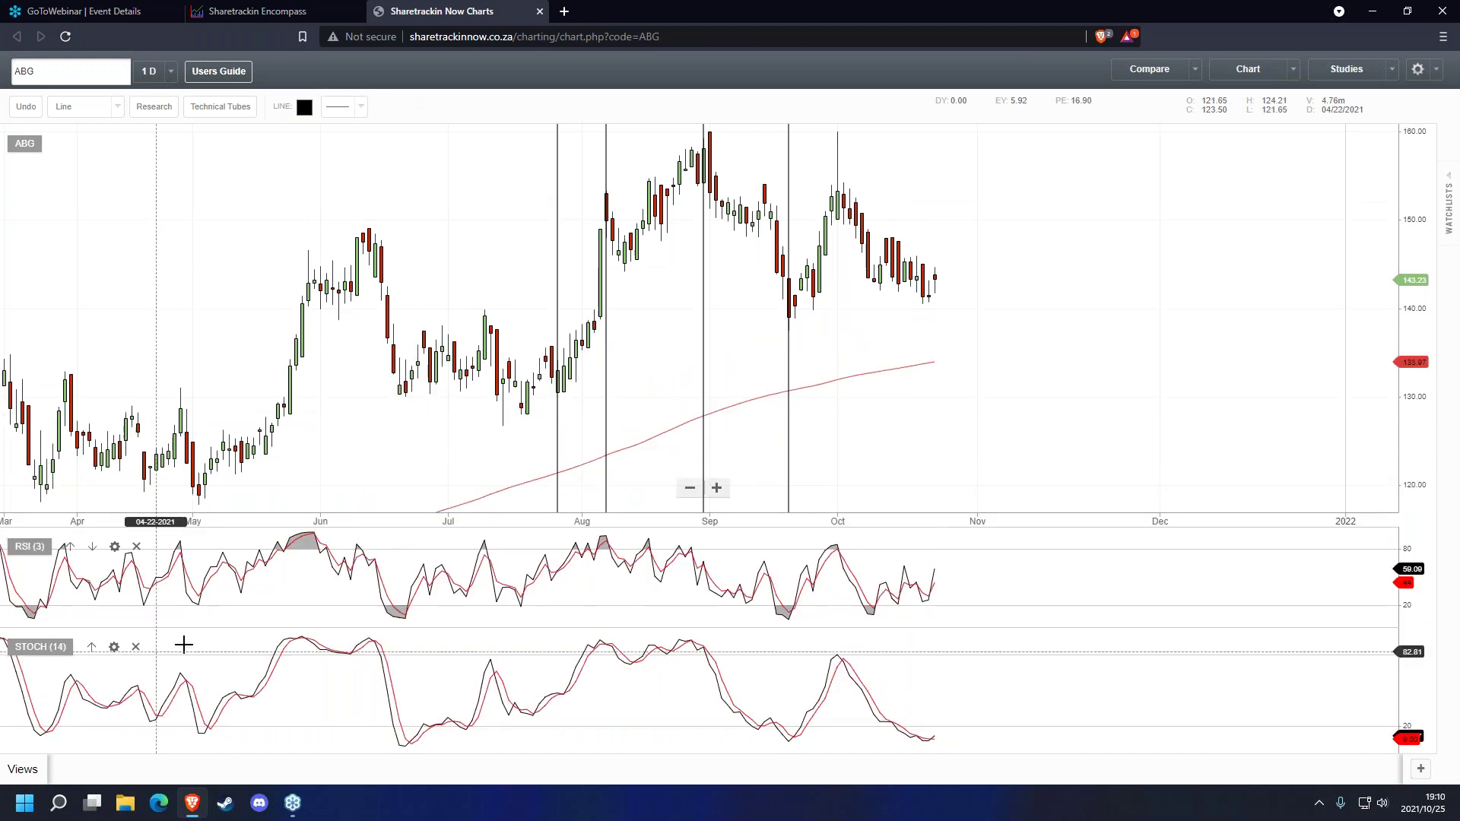
{"action": "right_click", "coordinate": [790, 489]}
{"action": "right_click", "coordinate": [704, 377]}
{"action": "right_click", "coordinate": [606, 411]}
{"action": "right_click", "coordinate": [557, 411]}
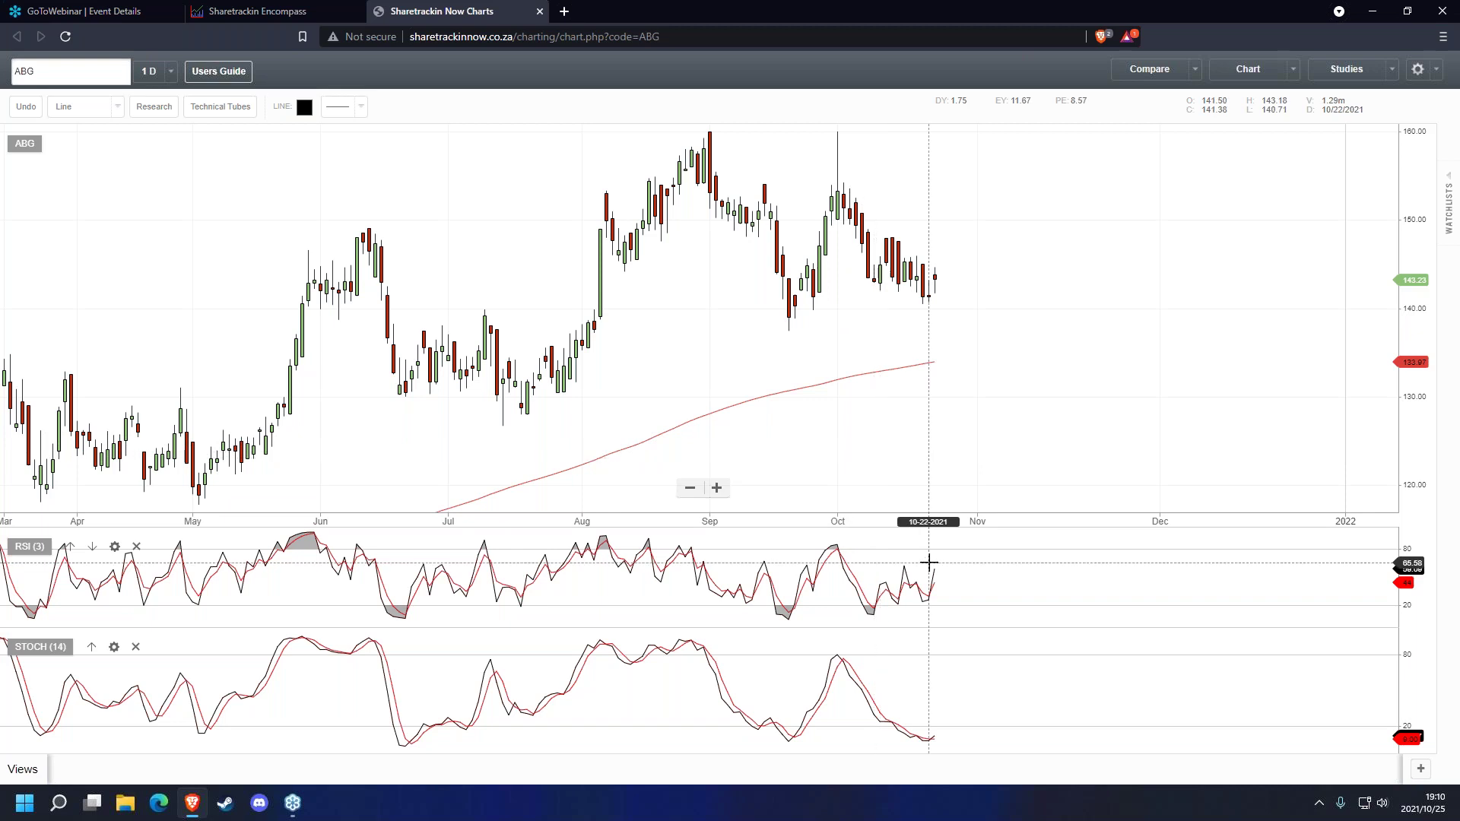
{"action": "left_click_drag", "start_coordinate": [929, 447], "coordinate": [928, 398]}
{"action": "left_click_drag", "start_coordinate": [929, 567], "coordinate": [931, 682]}
- Switch to Sharetrackin Encompass, open the share purchase form for Absa Group Limited, and select the CFD Simulation account
{"action": "left_click", "coordinate": [273, 15]}
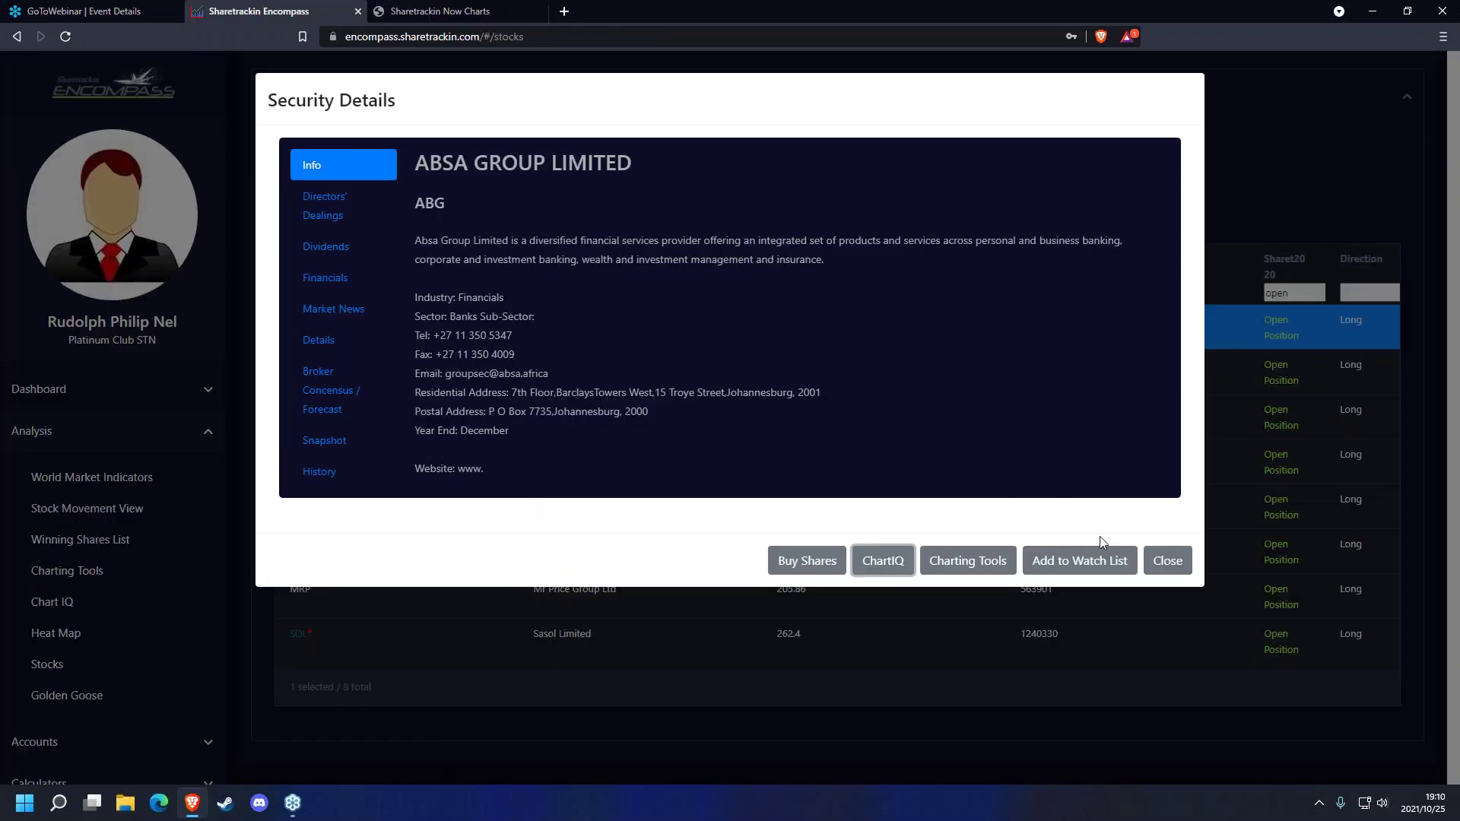
{"action": "left_click", "coordinate": [1167, 563]}
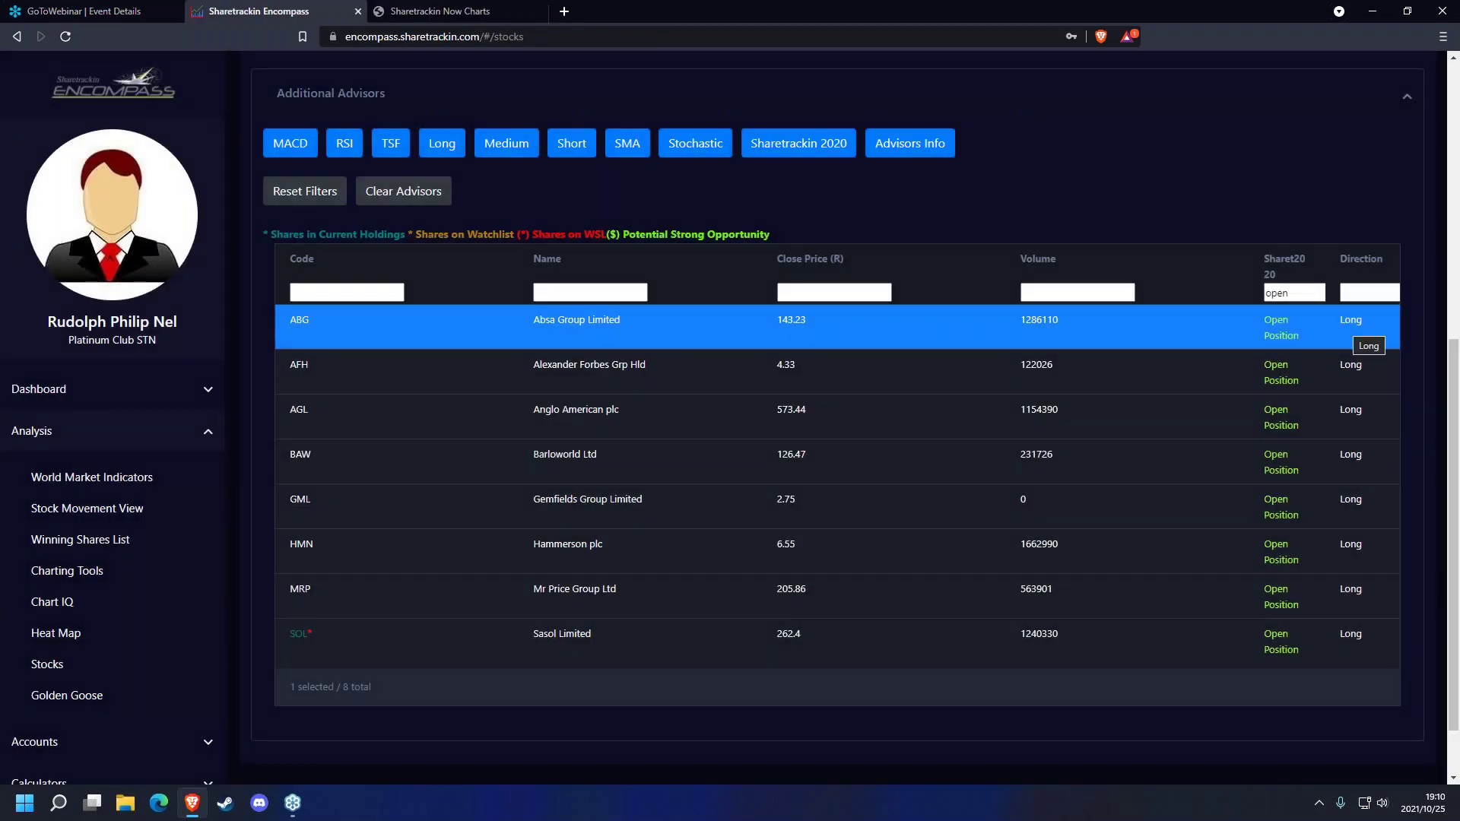
{"action": "left_click", "coordinate": [743, 319]}
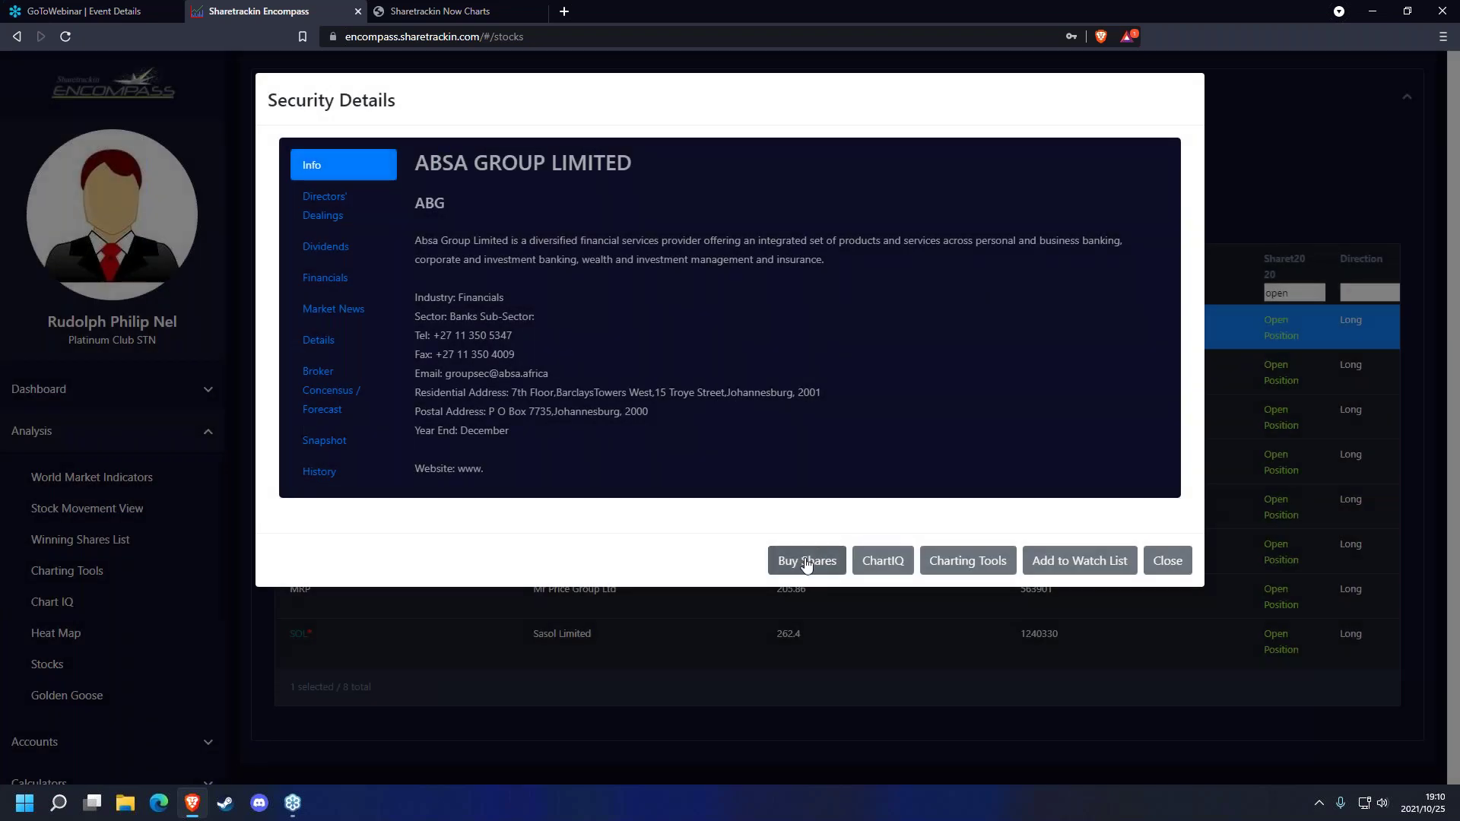
{"action": "left_click", "coordinate": [807, 563]}
{"action": "left_click", "coordinate": [513, 190]}
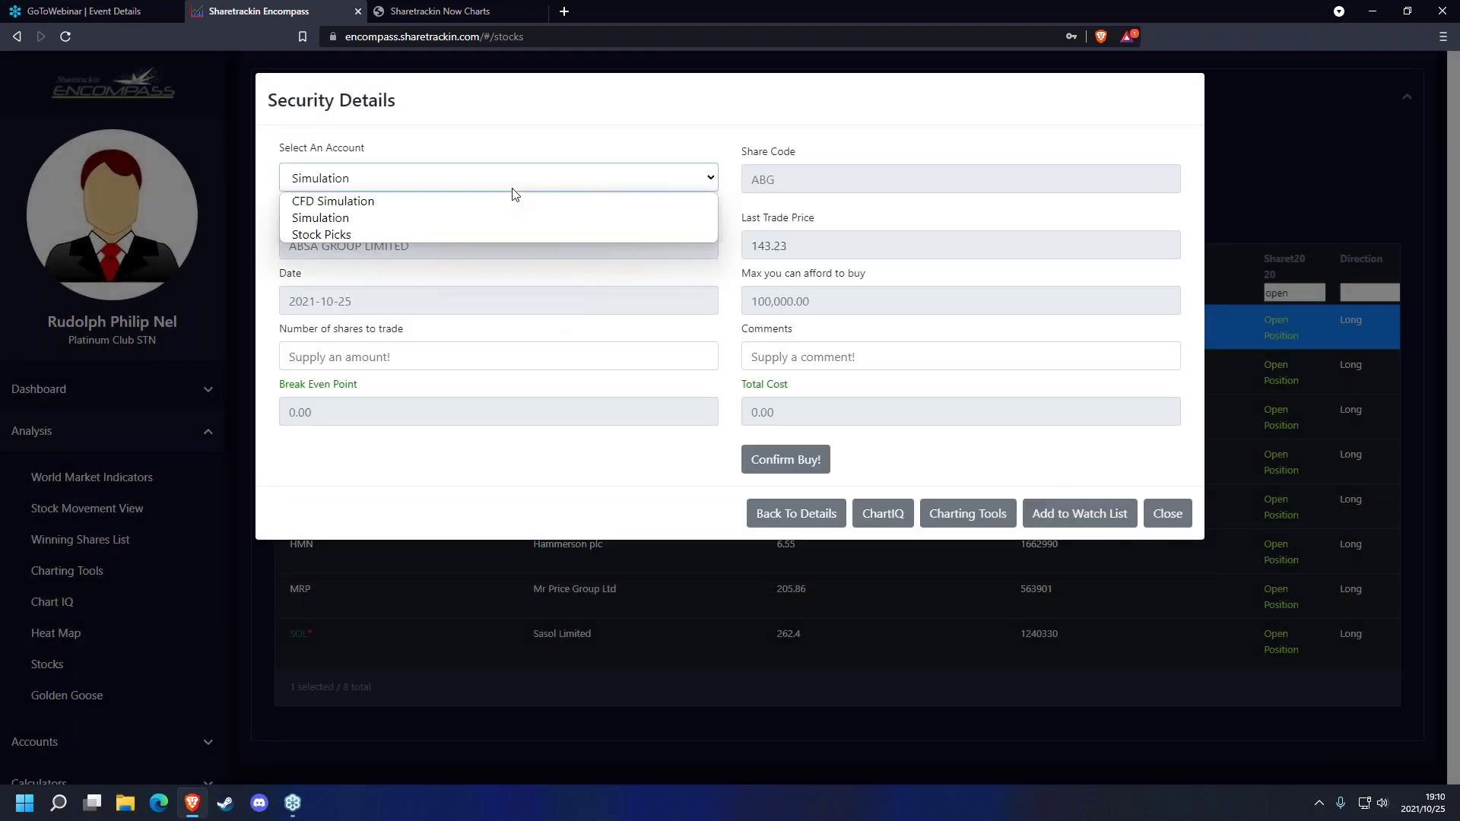
{"action": "left_click", "coordinate": [499, 200]}
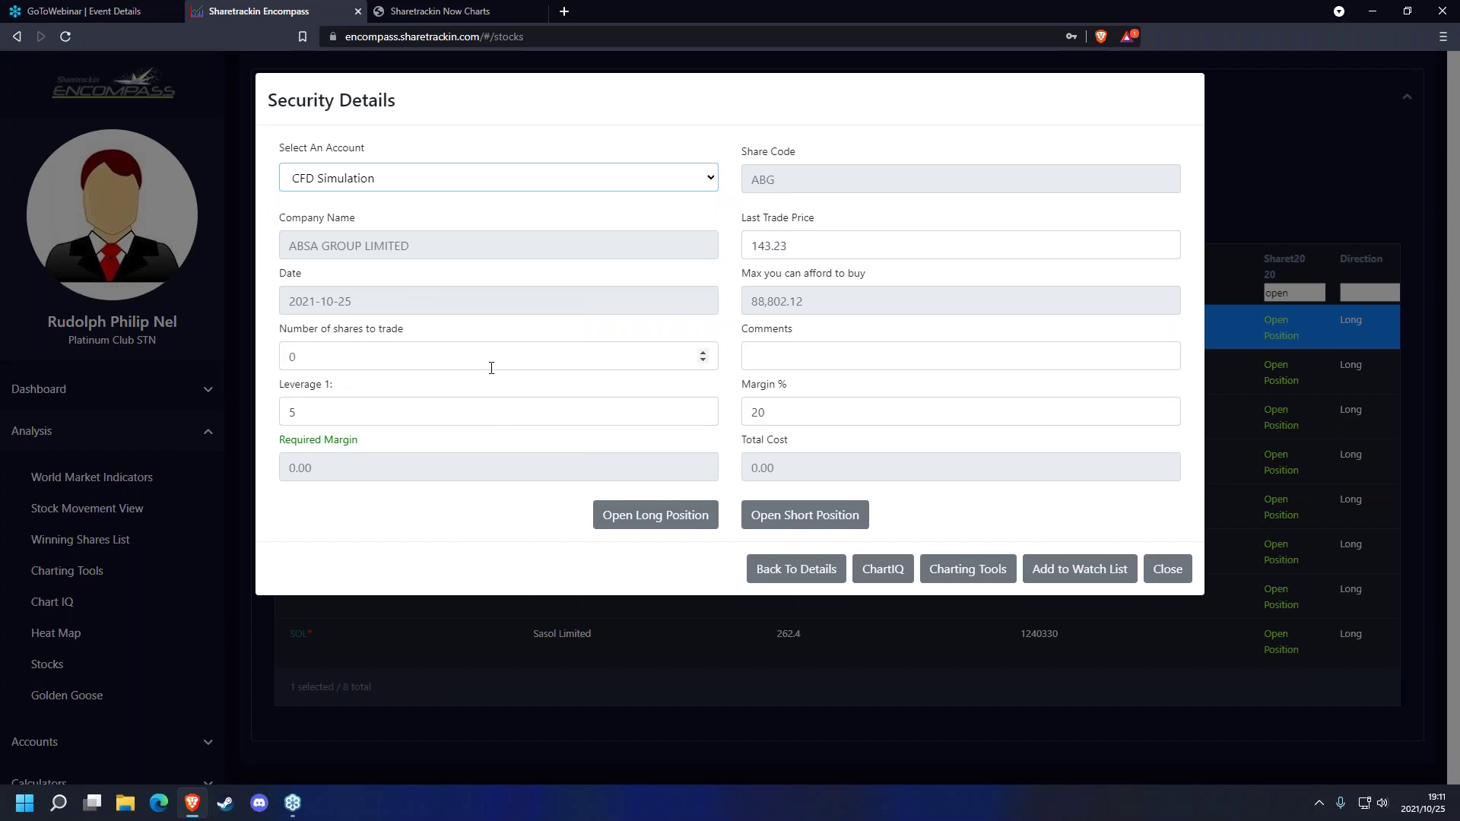
- Switch the trading account to Simulation to review its purchase fields, and return it to CFD Simulation
{"action": "left_click", "coordinate": [474, 176]}
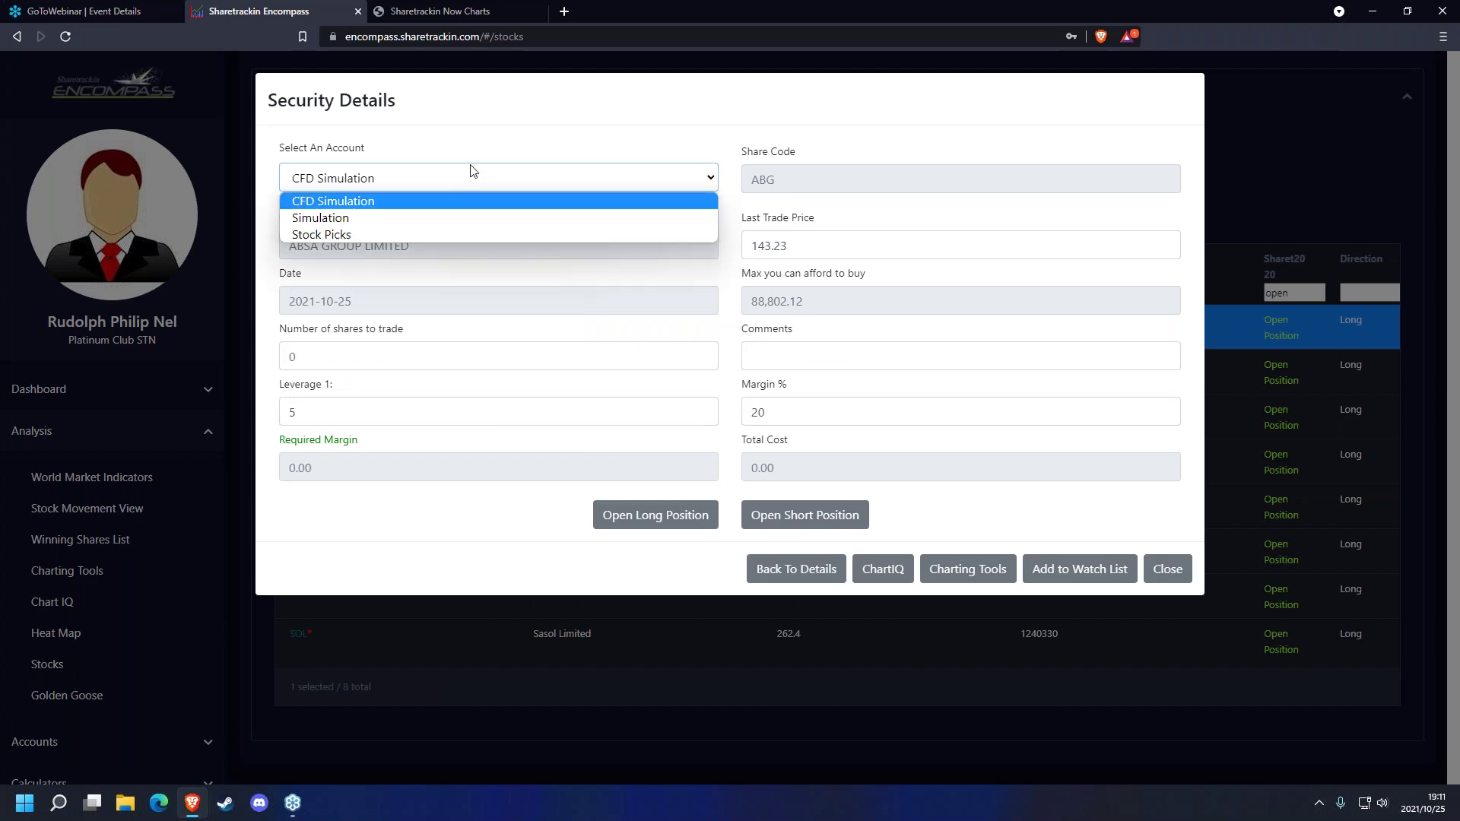
{"action": "left_click", "coordinate": [455, 218]}
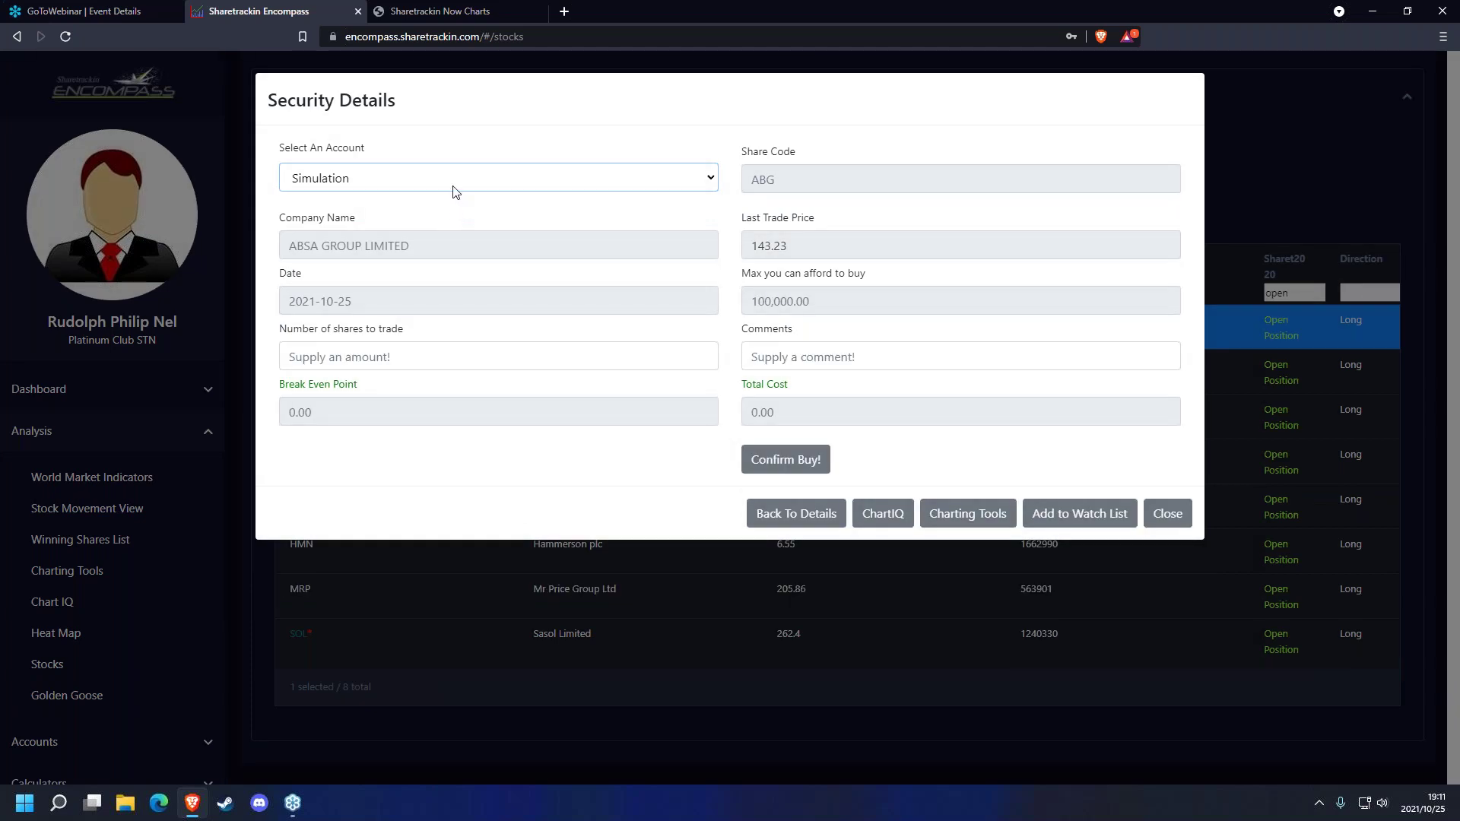
{"action": "left_click", "coordinate": [456, 357]}
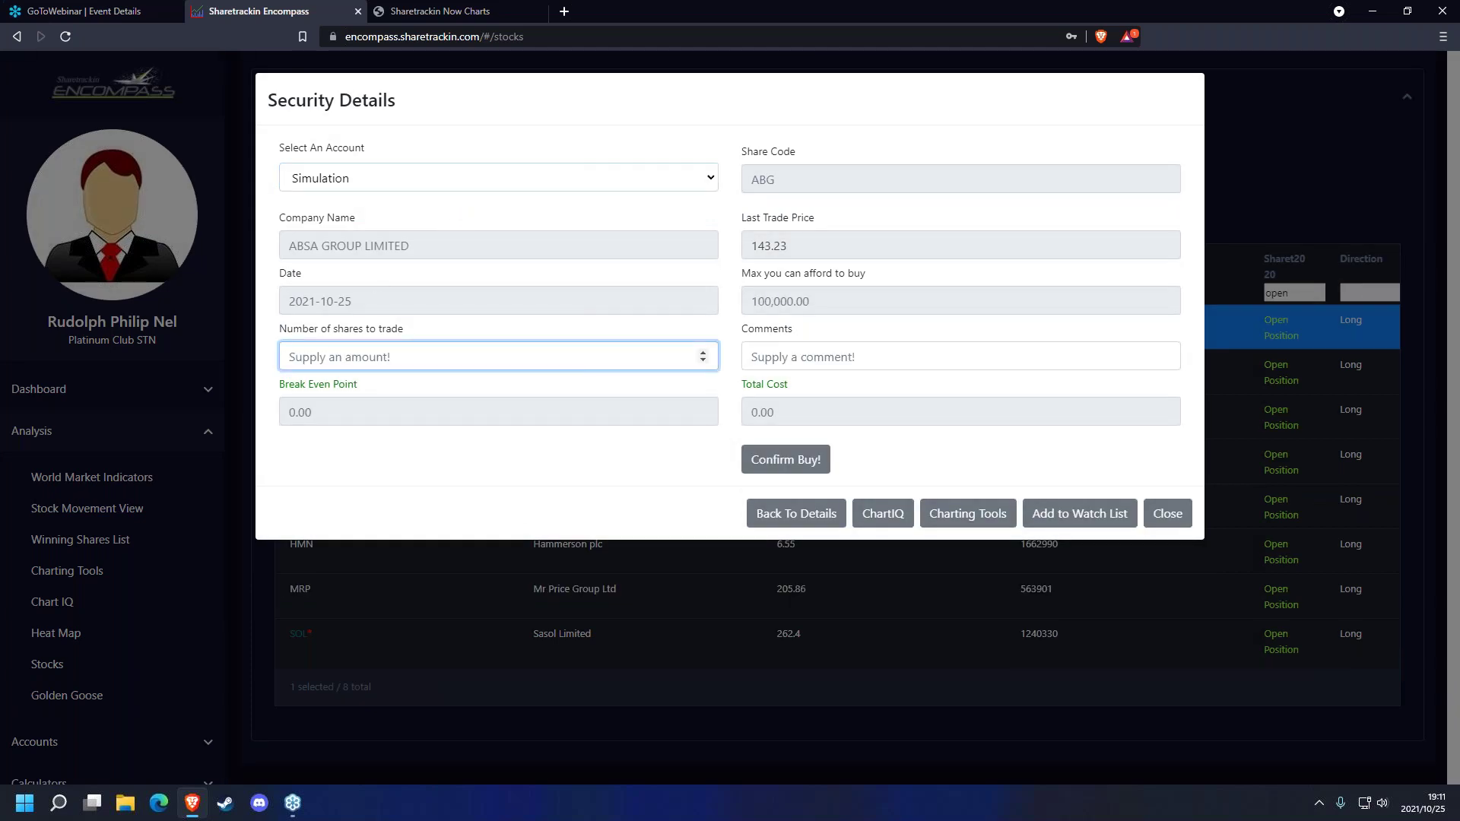
{"action": "left_click", "coordinate": [816, 344]}
{"action": "left_click", "coordinate": [317, 423]}
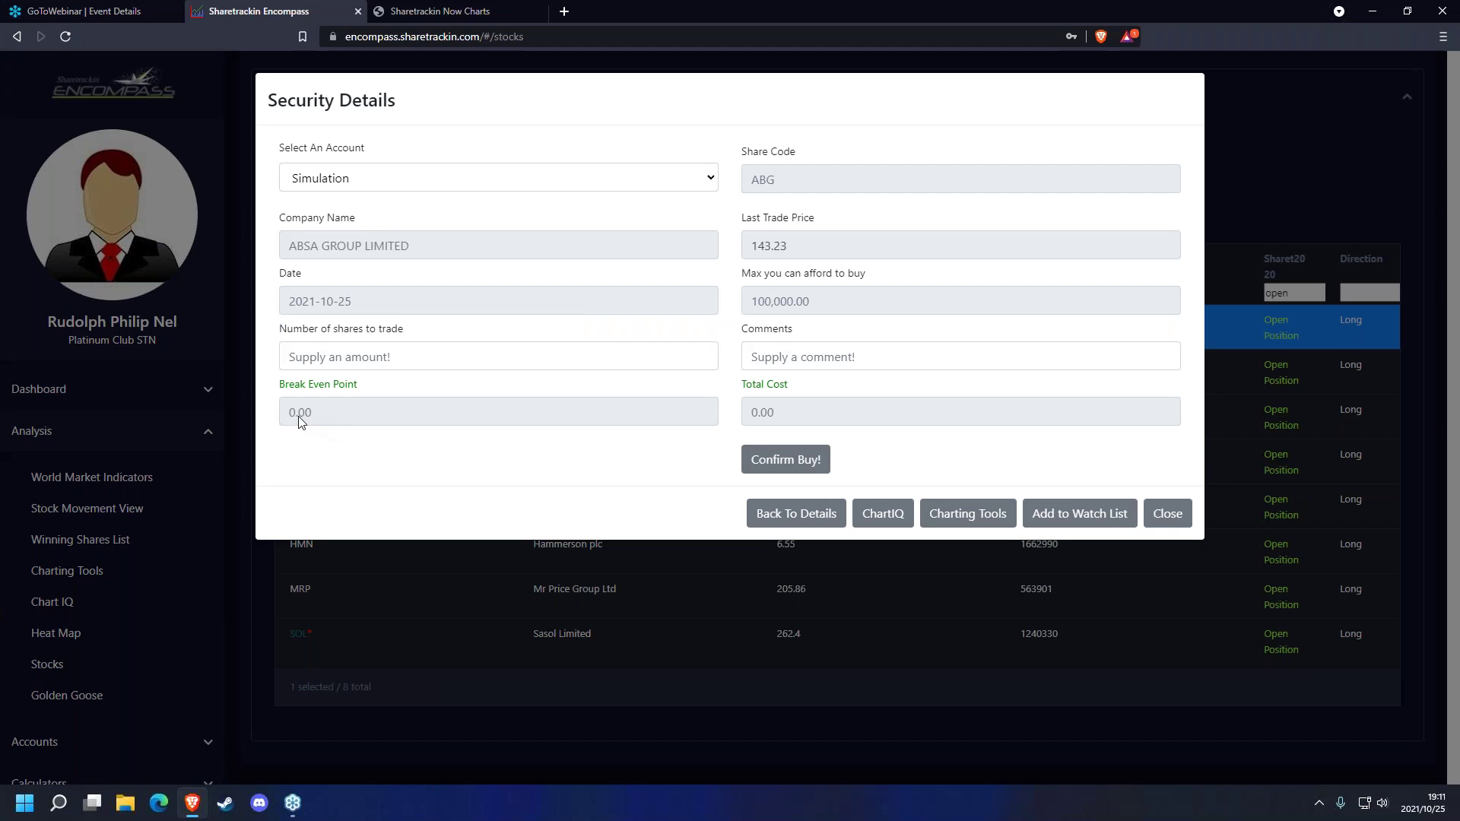
{"action": "left_click", "coordinate": [466, 176]}
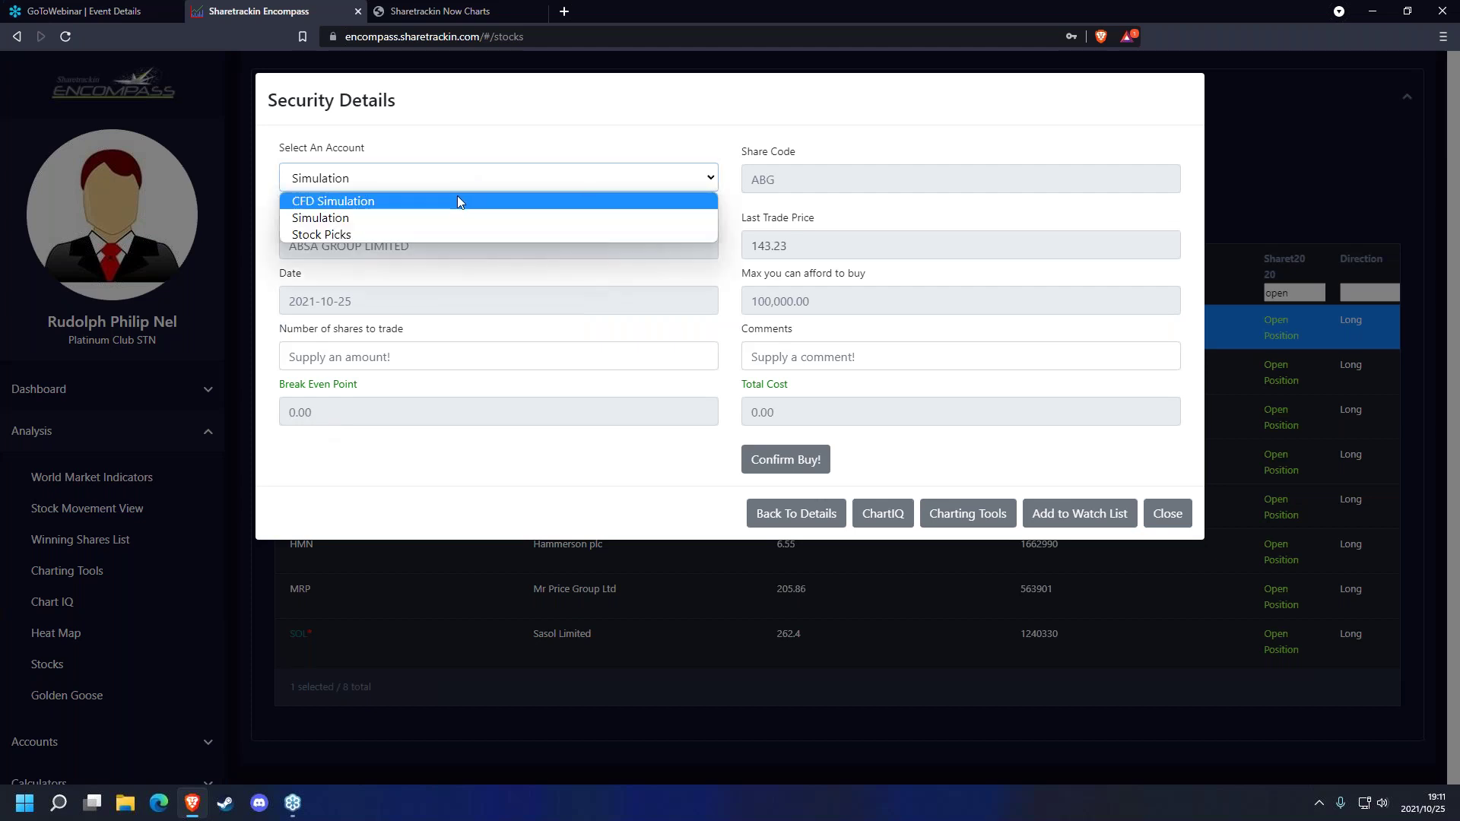
{"action": "left_click", "coordinate": [458, 199]}
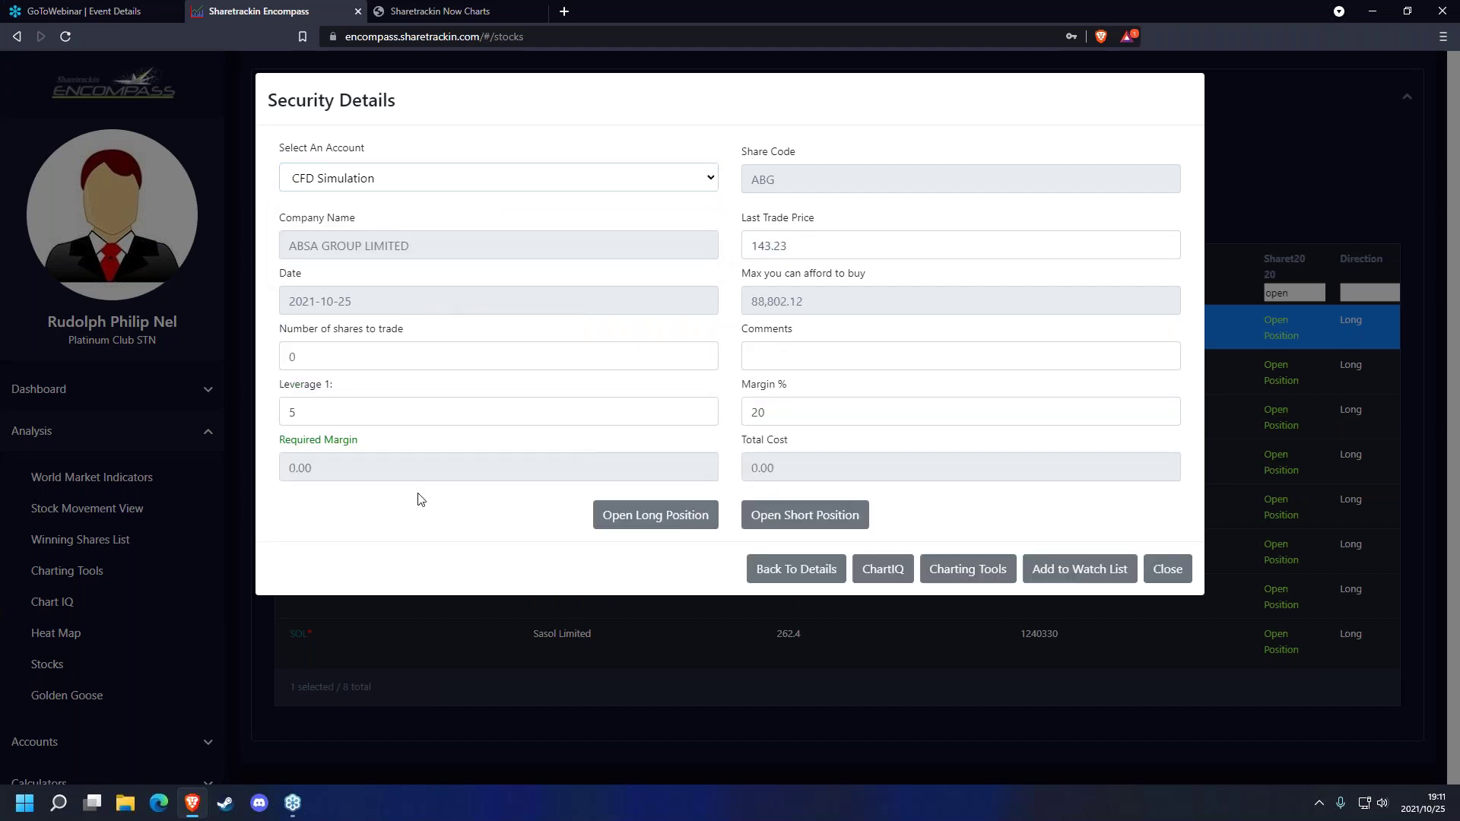
- Examine the default leverage and margin percentage fields of the Absa Group CFD form and how they relate
{"action": "left_click", "coordinate": [348, 403]}
{"action": "left_click", "coordinate": [776, 415]}
{"action": "left_click", "coordinate": [441, 417]}
{"action": "left_click", "coordinate": [801, 411]}
{"action": "left_click", "coordinate": [532, 414]}
{"action": "left_click", "coordinate": [801, 411]}
{"action": "left_click", "coordinate": [572, 416]}
{"action": "left_click", "coordinate": [567, 437]}
{"action": "left_click", "coordinate": [567, 412]}
{"action": "left_click", "coordinate": [764, 411]}
{"action": "key", "text": "shift+Tab"}
{"action": "left_click", "coordinate": [768, 409]}
{"action": "left_click", "coordinate": [645, 411]}
{"action": "key", "text": "Tab"}
{"action": "left_click", "coordinate": [649, 401]}
{"action": "left_click", "coordinate": [659, 383]}
{"action": "left_click", "coordinate": [609, 413]}
{"action": "key", "text": "Tab"}
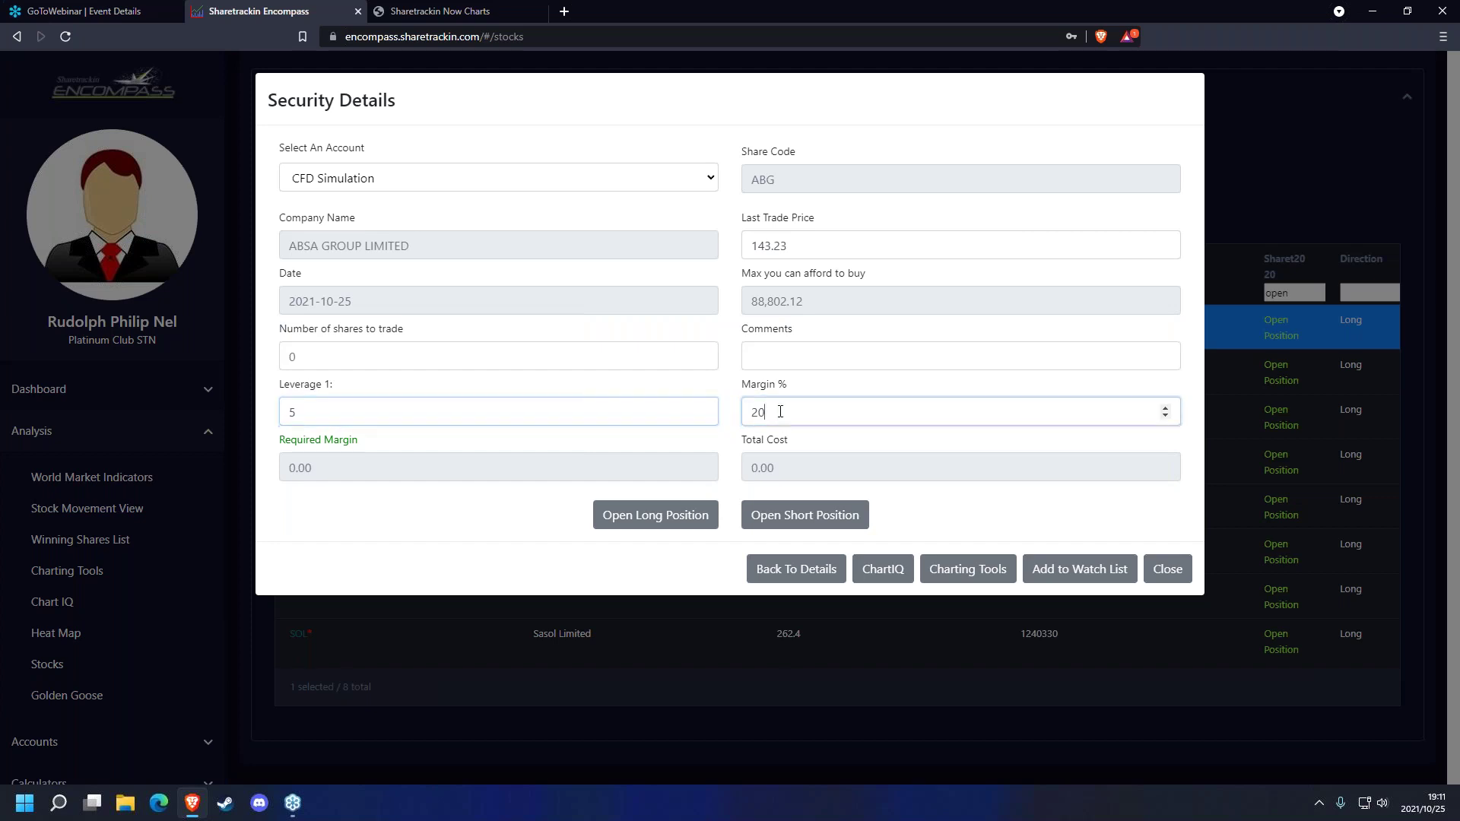
{"action": "left_click", "coordinate": [631, 392]}
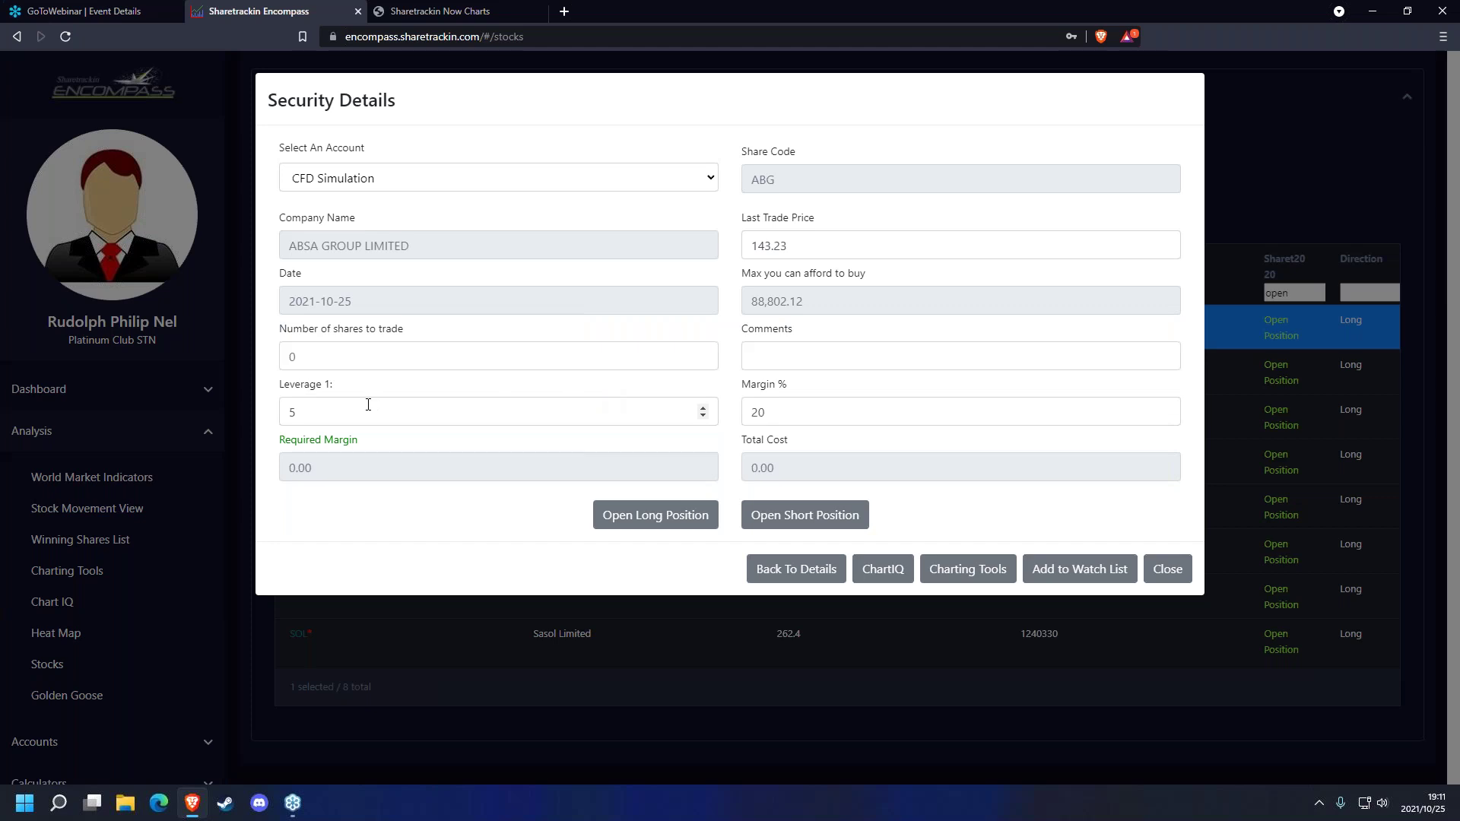
- Set the leverage for the Absa Group CFD trade to 7.8
{"action": "left_click", "coordinate": [368, 405]}
{"action": "left_click_drag", "start_coordinate": [300, 415], "coordinate": [292, 413]}
{"action": "double_click", "coordinate": [304, 411]}
{"action": "type", "text": "7.8"}
{"action": "left_click", "coordinate": [791, 286]}
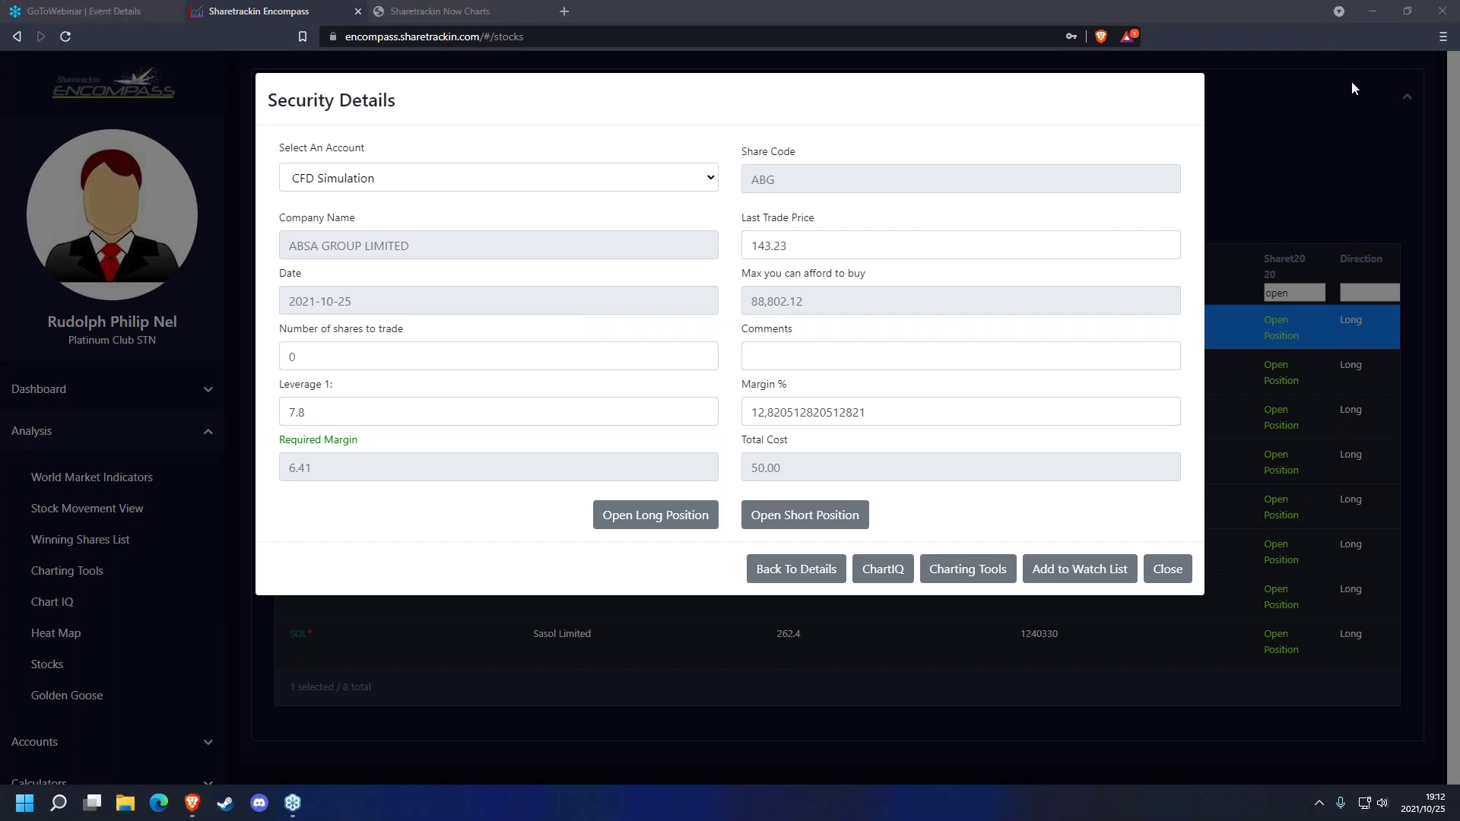
- Examine the last trade price together with the margin percentage and leverage values
{"action": "left_click", "coordinate": [757, 411]}
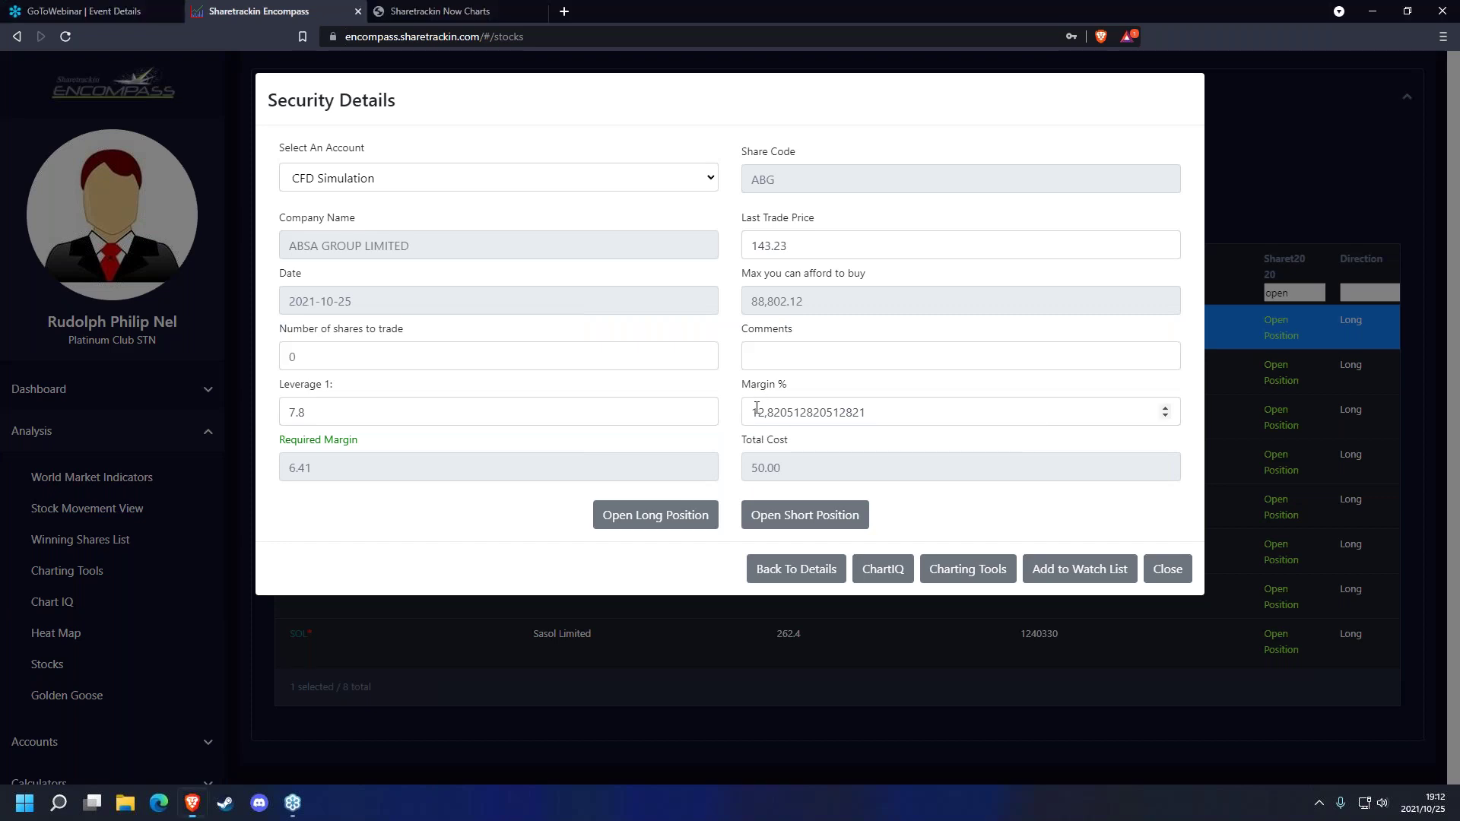
{"action": "left_click", "coordinate": [783, 242]}
{"action": "left_click", "coordinate": [753, 275]}
{"action": "left_click_drag", "start_coordinate": [750, 245], "coordinate": [795, 247]}
{"action": "left_click", "coordinate": [730, 279]}
{"action": "left_click_drag", "start_coordinate": [786, 242], "coordinate": [750, 245]}
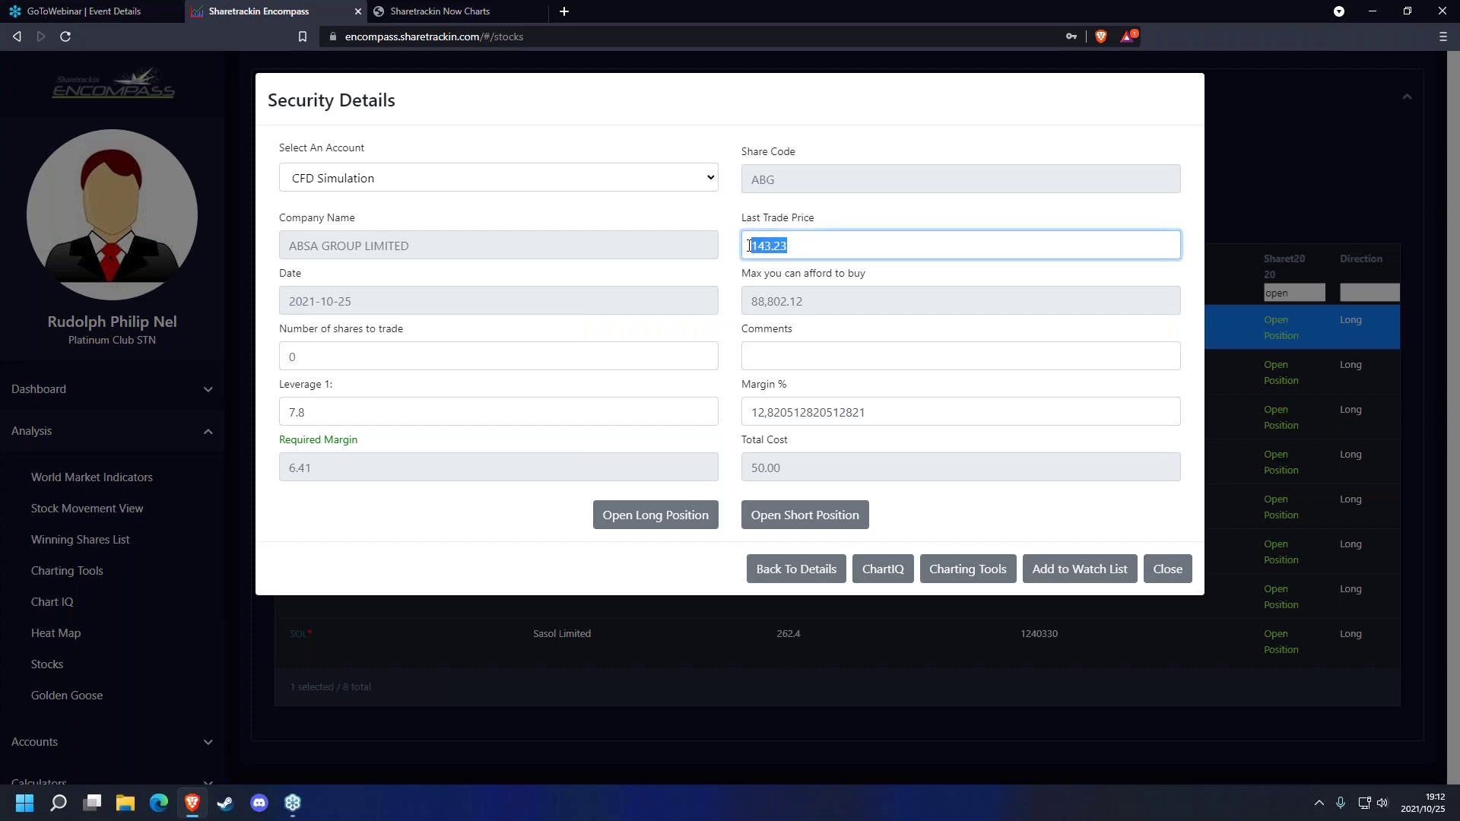
{"action": "left_click", "coordinate": [711, 280]}
{"action": "left_click_drag", "start_coordinate": [750, 412], "coordinate": [775, 411]}
{"action": "left_click_drag", "start_coordinate": [344, 406], "coordinate": [291, 416]}
{"action": "left_click", "coordinate": [350, 391]}
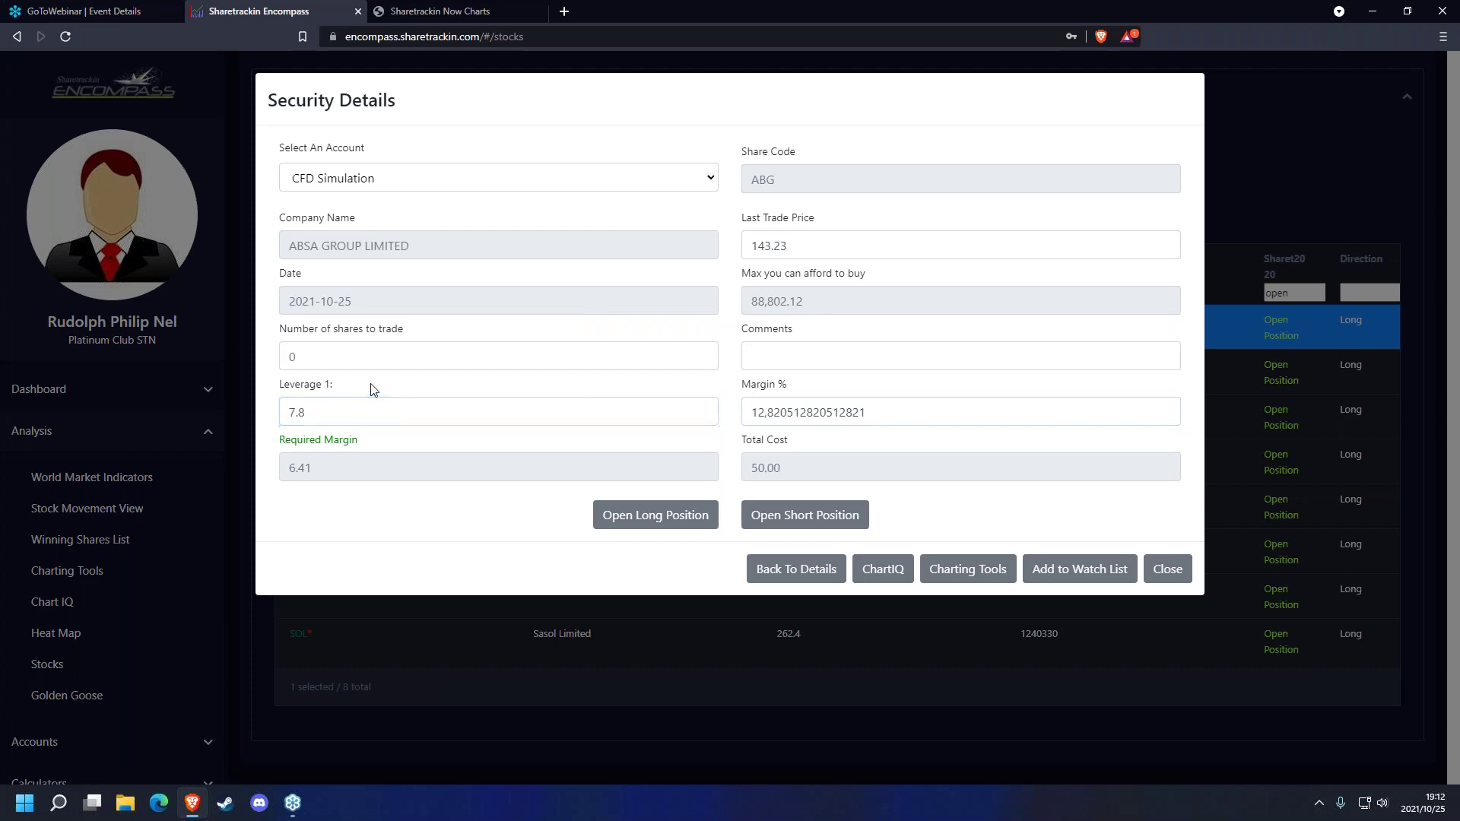
- Set the number of Absa Group shares to trade to 100 and review the leverage against the required margin
{"action": "left_click", "coordinate": [299, 356]}
{"action": "type", "text": "100"}
{"action": "left_click", "coordinate": [363, 497]}
{"action": "left_click_drag", "start_coordinate": [309, 419], "coordinate": [292, 423]}
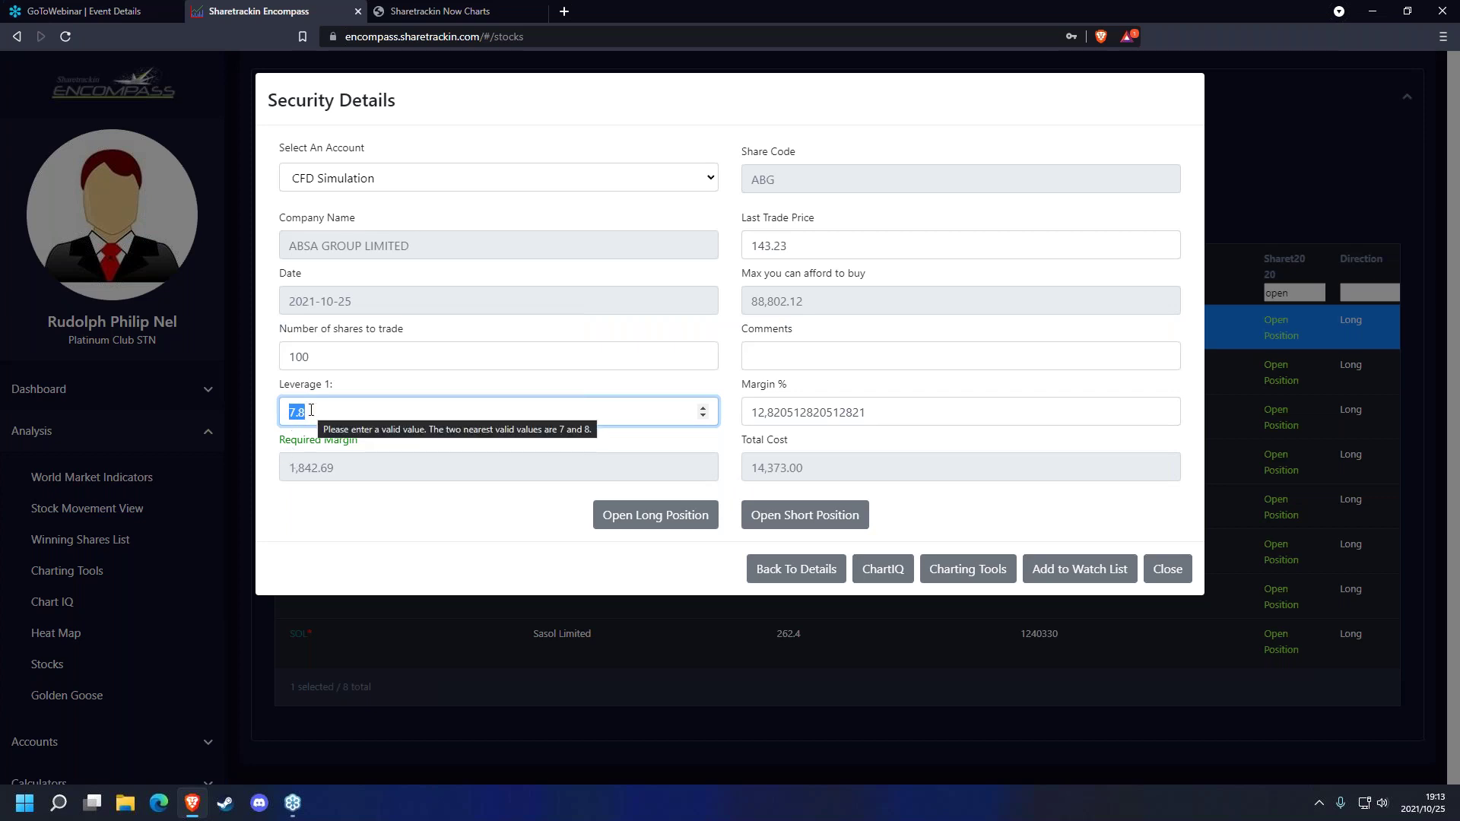
{"action": "left_click", "coordinate": [316, 439]}
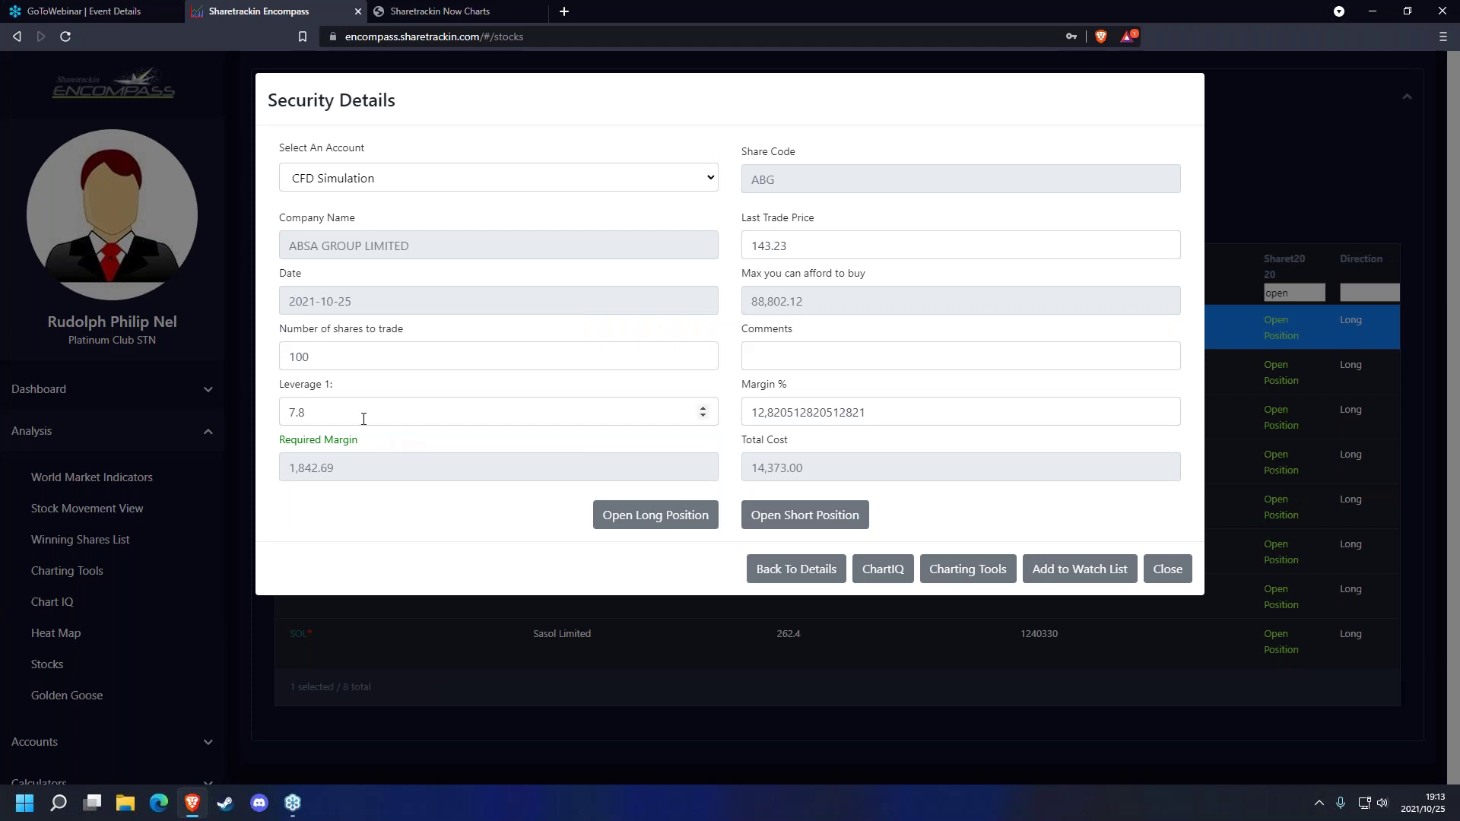
- Set the leverage to 1 and check the resulting margin percentage
{"action": "left_click_drag", "start_coordinate": [331, 411], "coordinate": [294, 411]}
{"action": "key", "text": "BackSpace"}
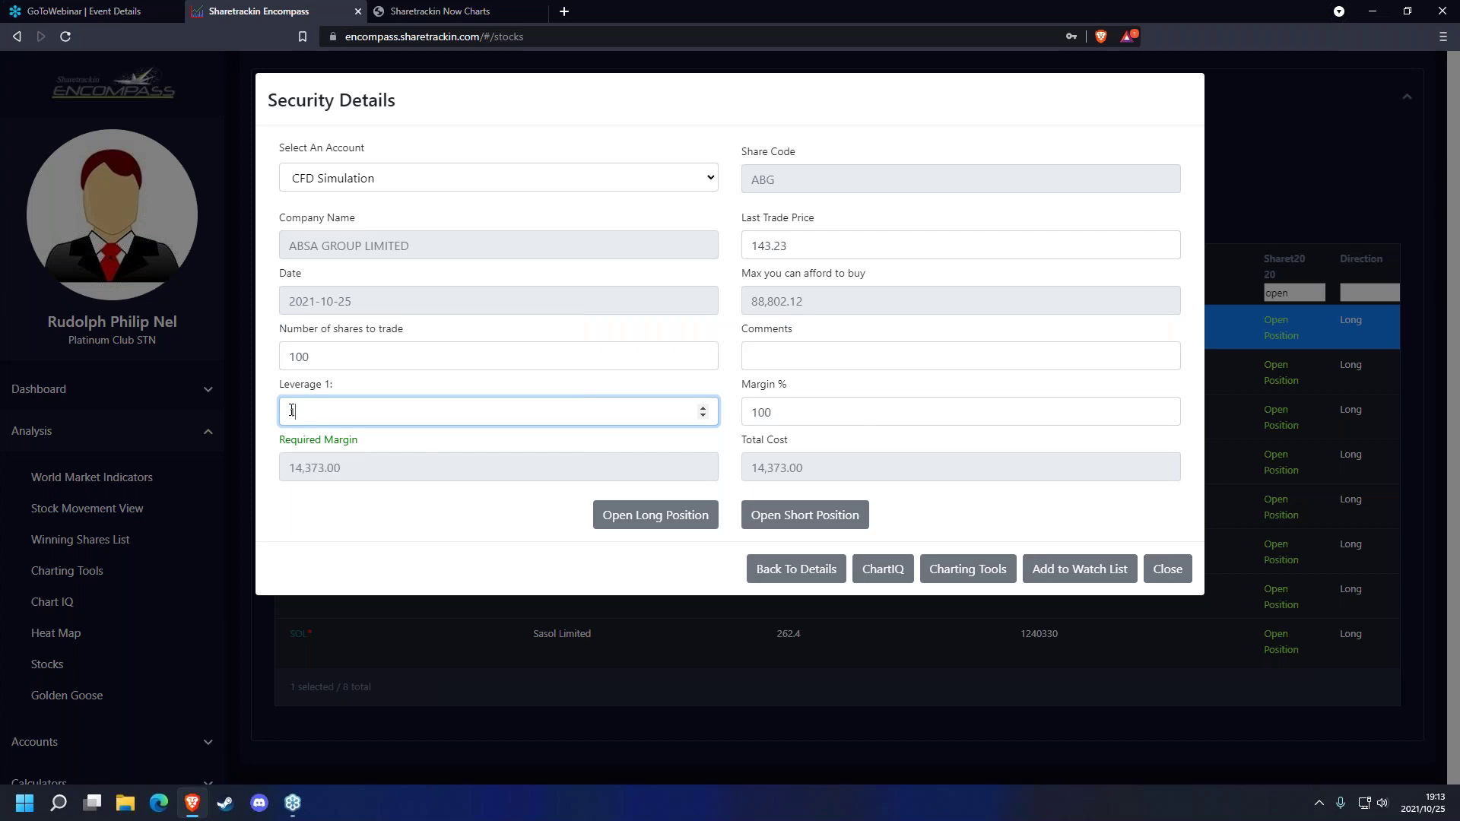
{"action": "type", "text": "1"}
{"action": "left_click", "coordinate": [373, 531]}
{"action": "double_click", "coordinate": [753, 410]}
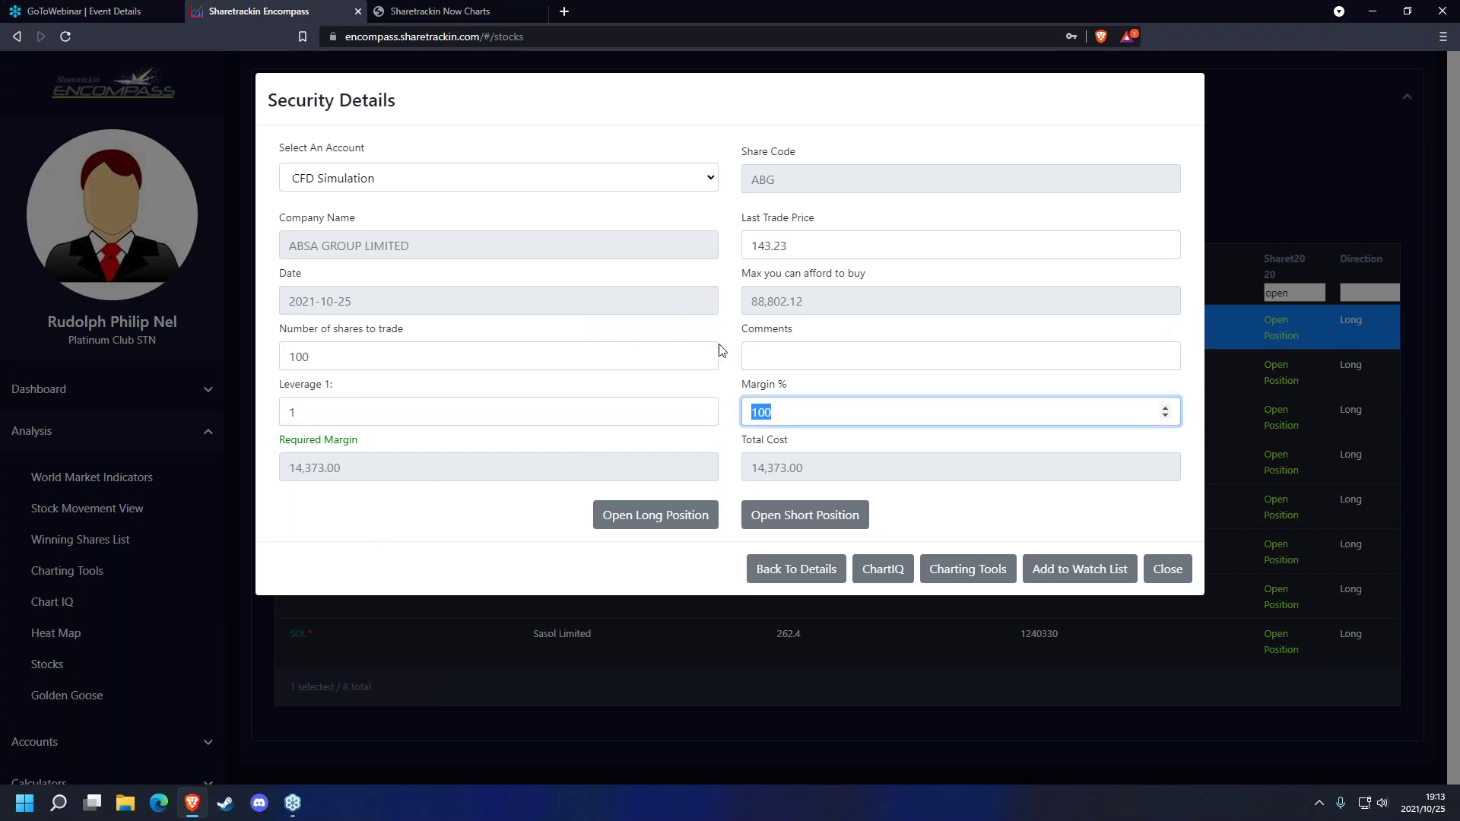
{"action": "left_click", "coordinate": [724, 385]}
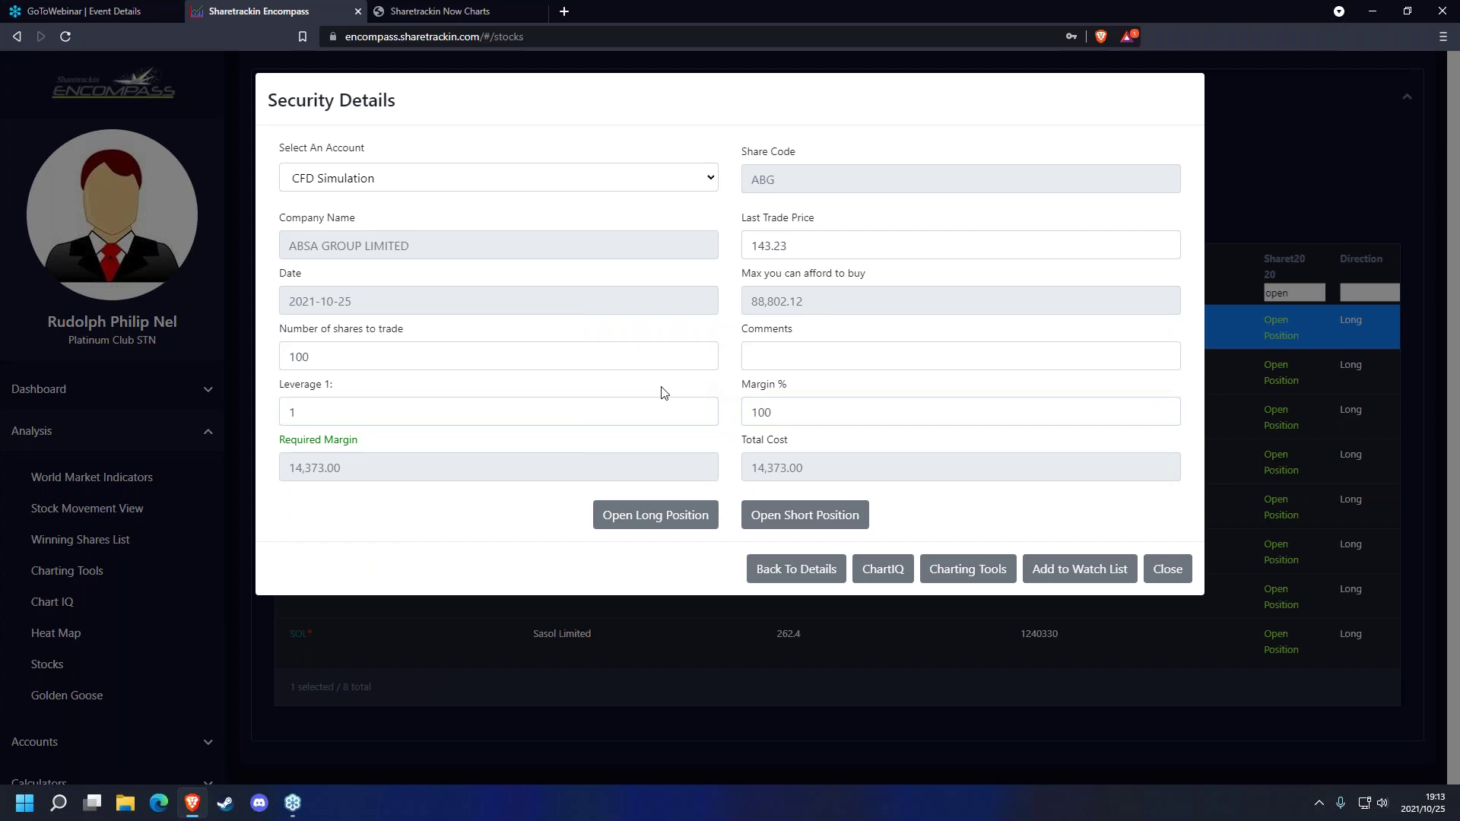
- Set the leverage to 2 and check the resulting margin percentage
{"action": "left_click", "coordinate": [309, 417]}
{"action": "left_click_drag", "start_coordinate": [308, 417], "coordinate": [290, 420]}
{"action": "type", "text": "2"}
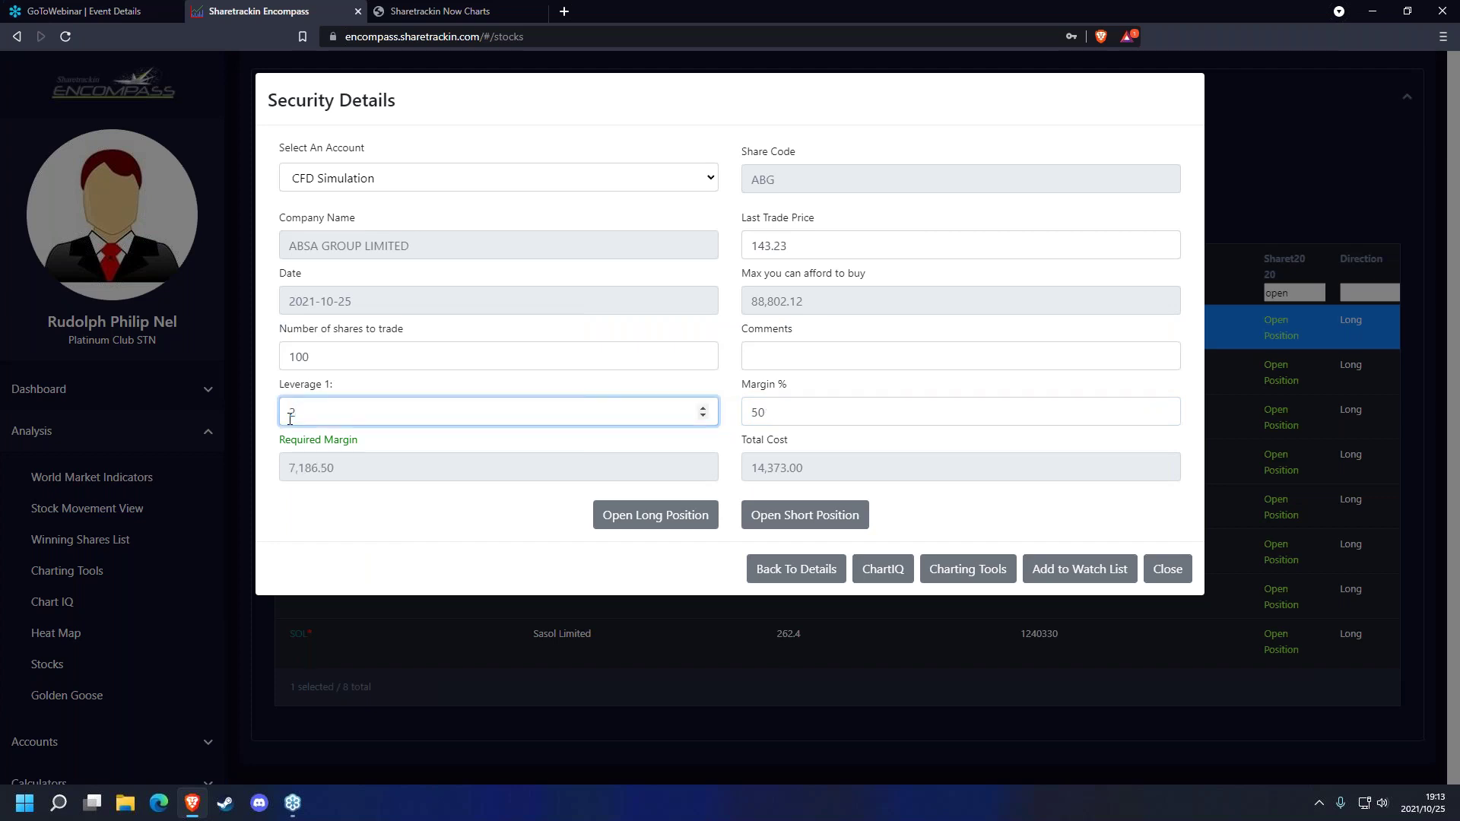
{"action": "left_click", "coordinate": [332, 445]}
{"action": "double_click", "coordinate": [1134, 412]}
{"action": "left_click", "coordinate": [700, 447]}
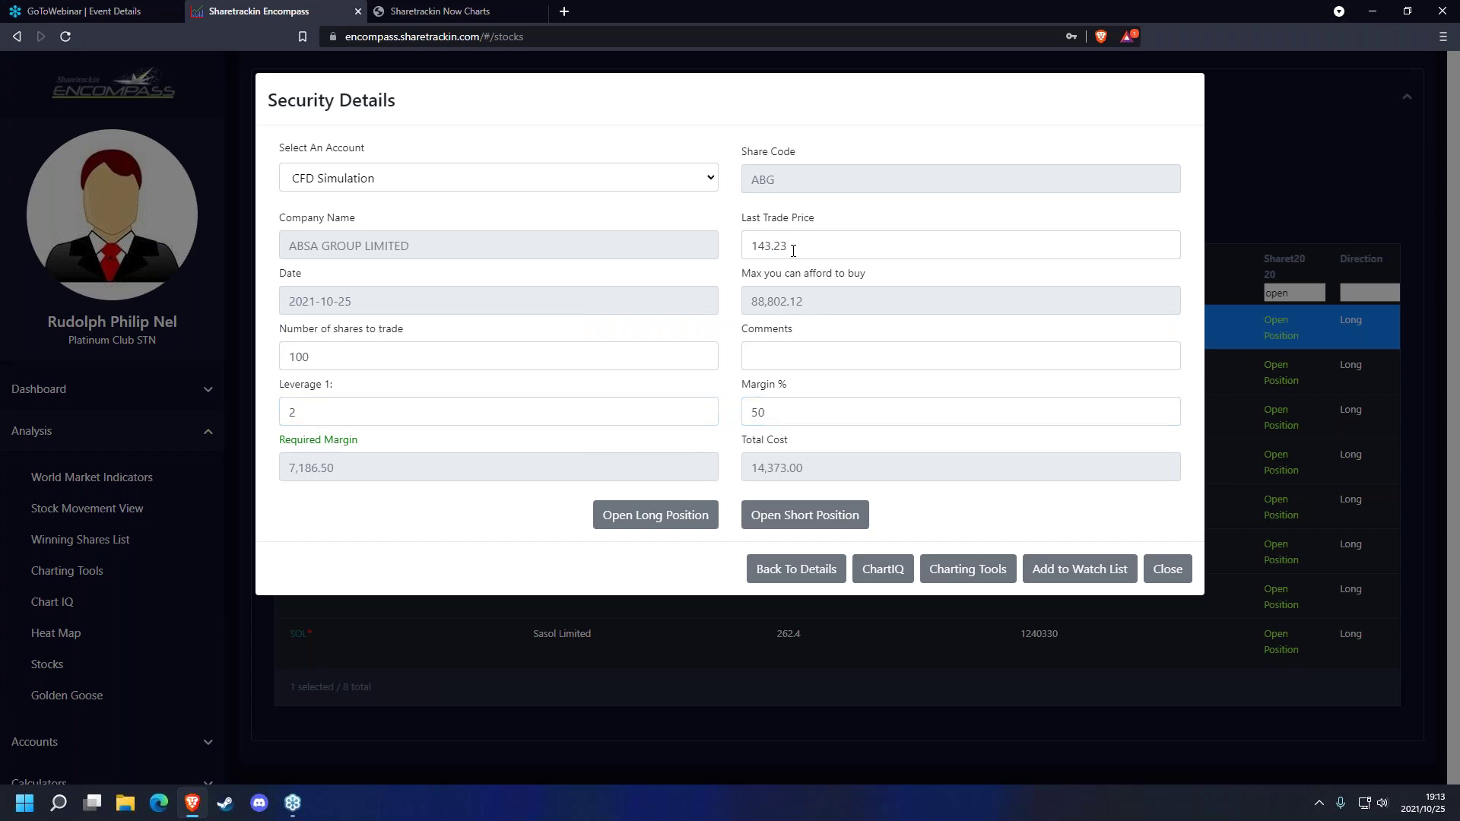
- Set the leverage to 5 and check the resulting margin percentage
{"action": "double_click", "coordinate": [285, 419]}
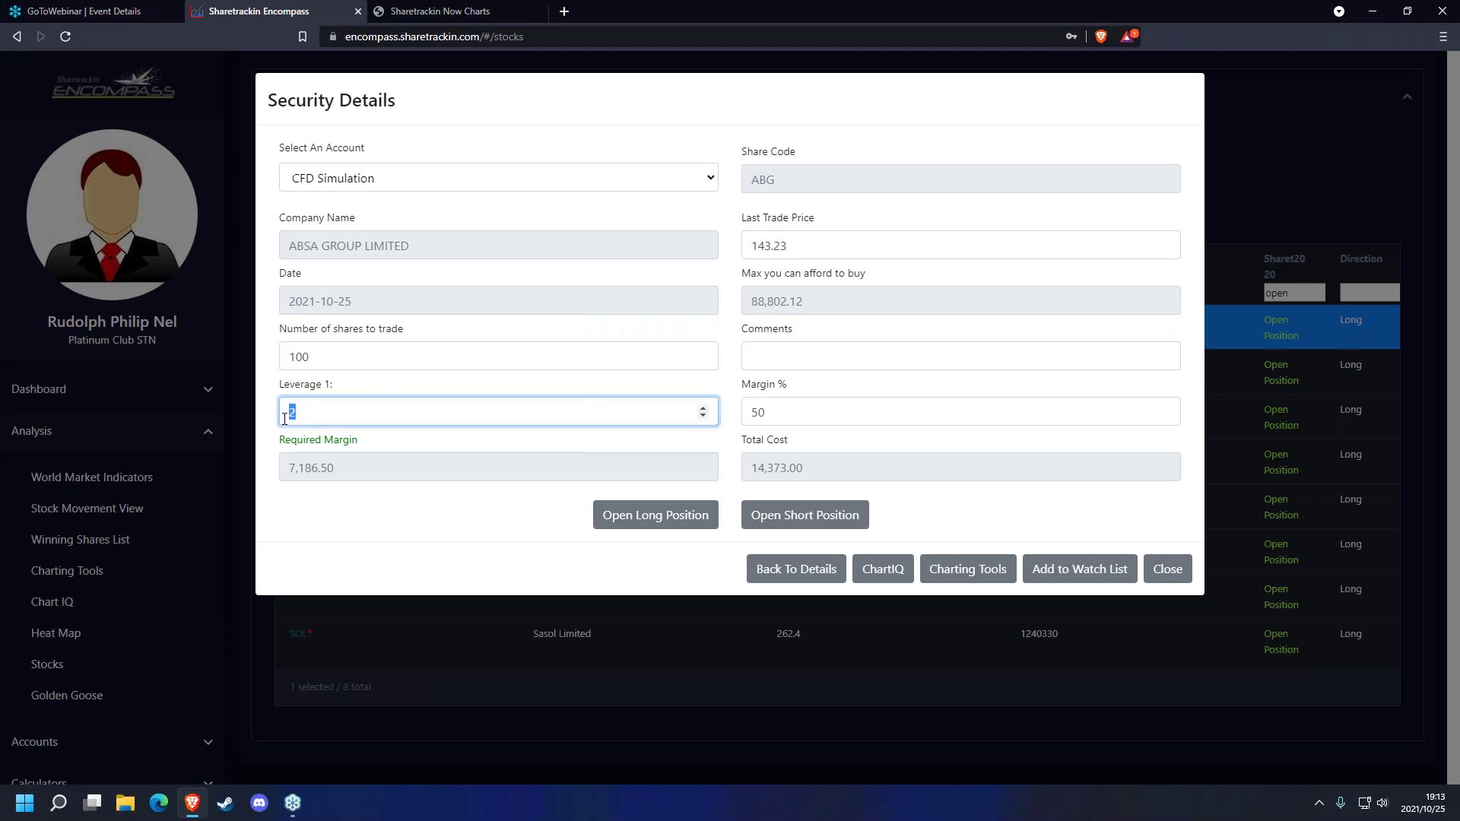
{"action": "type", "text": "5"}
{"action": "left_click", "coordinate": [753, 417]}
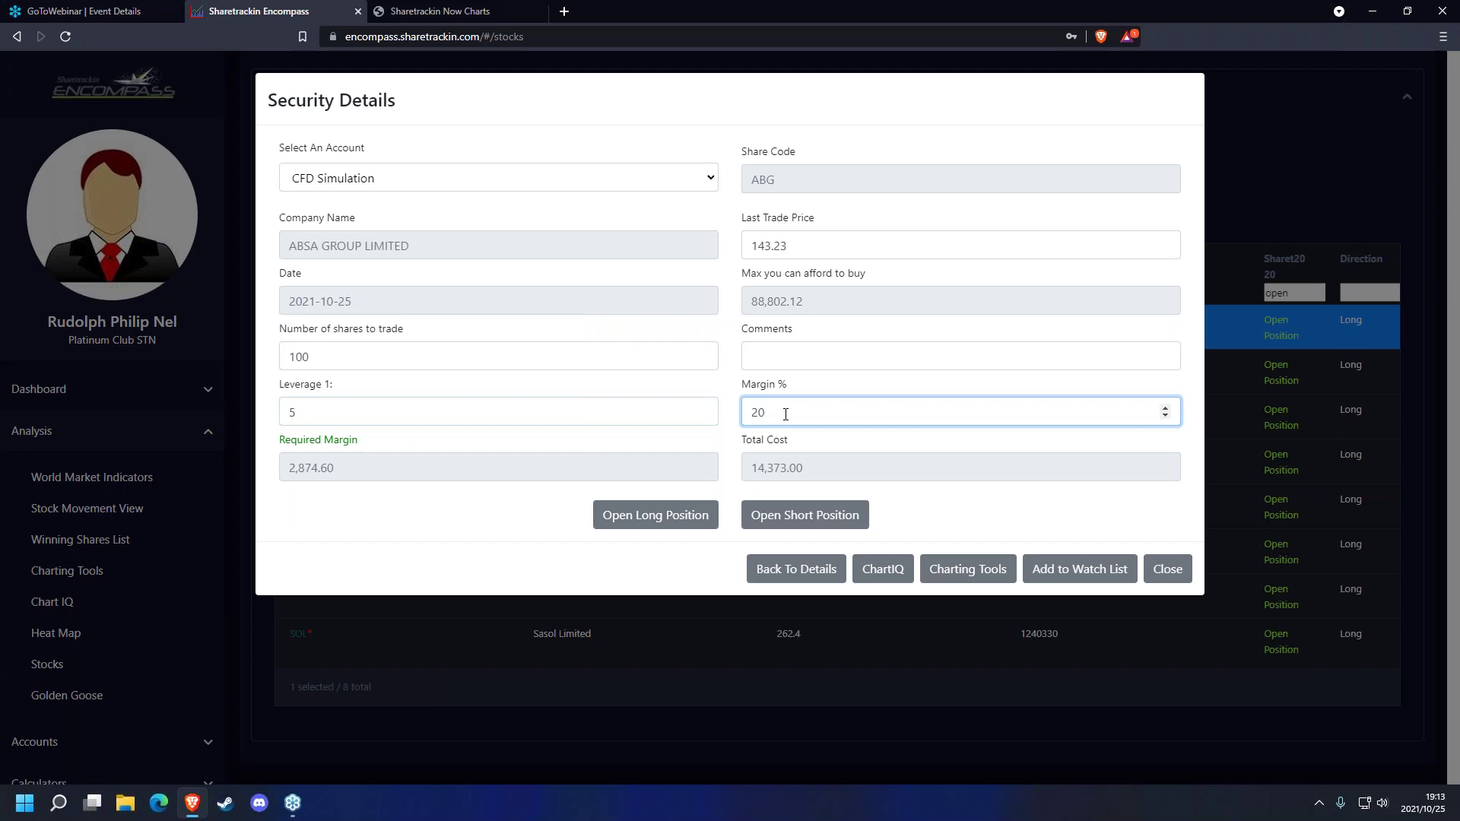
{"action": "left_click", "coordinate": [768, 236]}
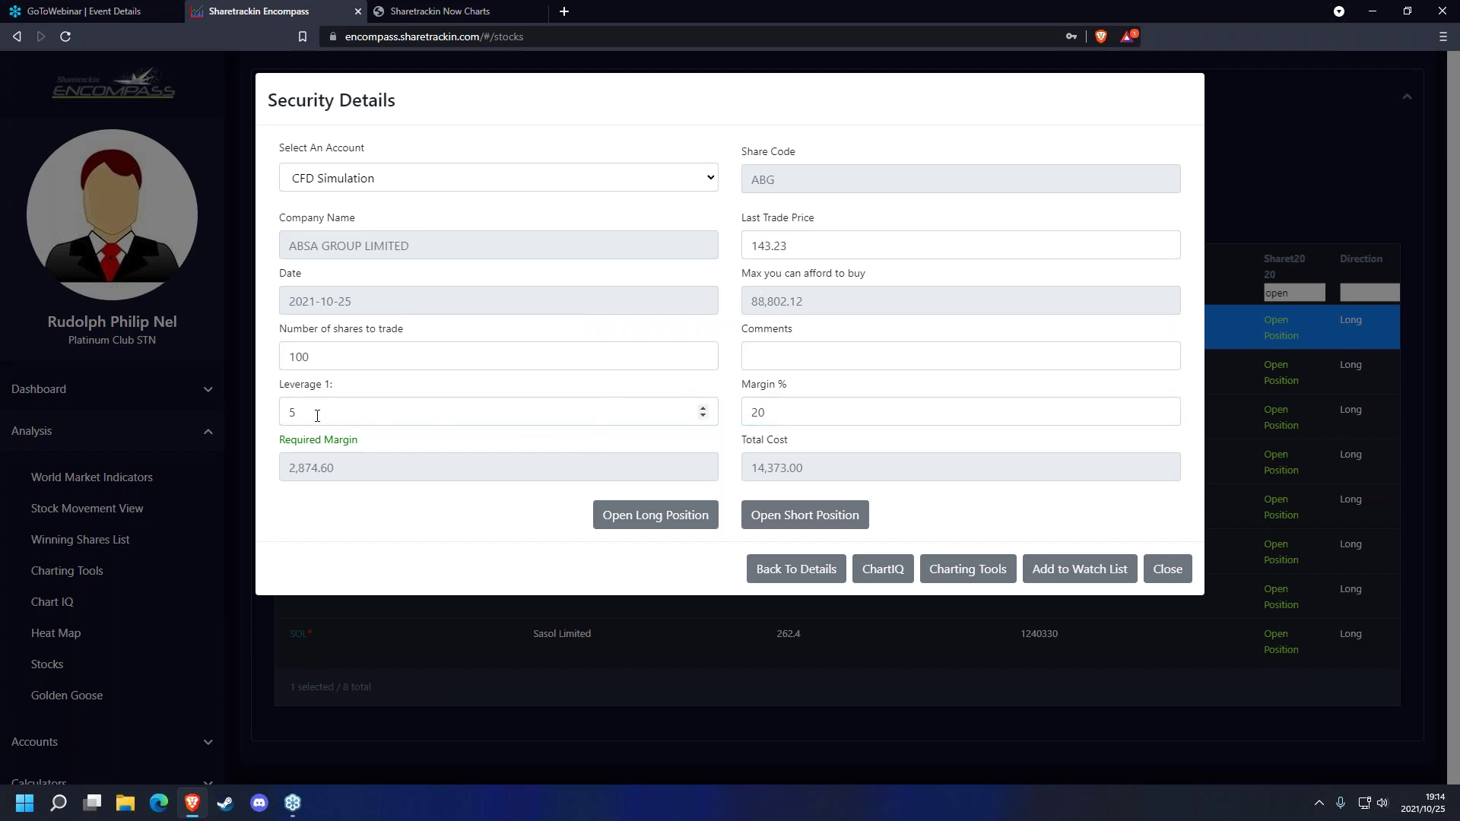
- Set the leverage to 10 and compare it with the resulting margin percentage
{"action": "double_click", "coordinate": [292, 411]}
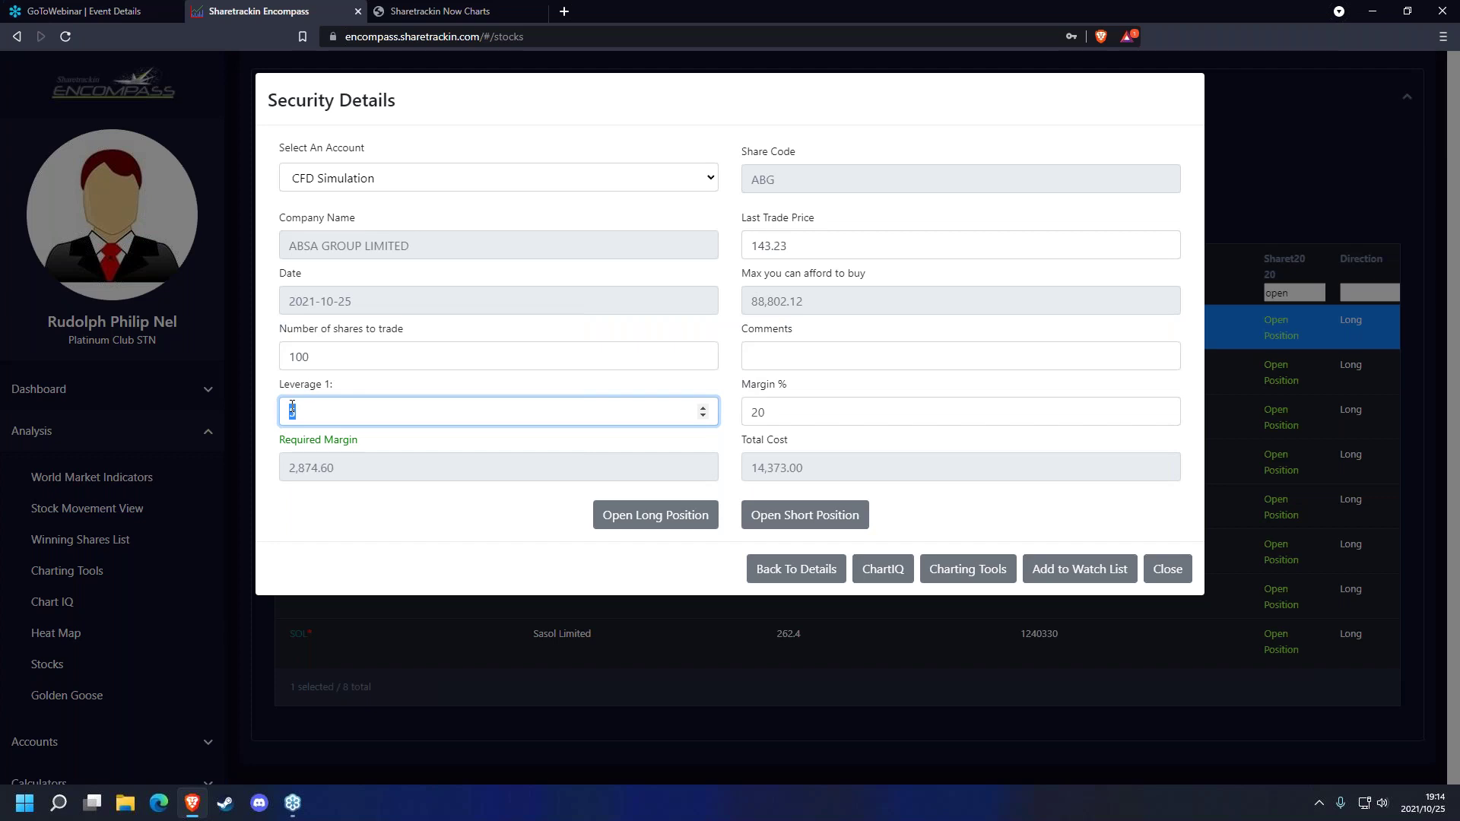
{"action": "type", "text": "10"}
{"action": "left_click", "coordinate": [354, 388]}
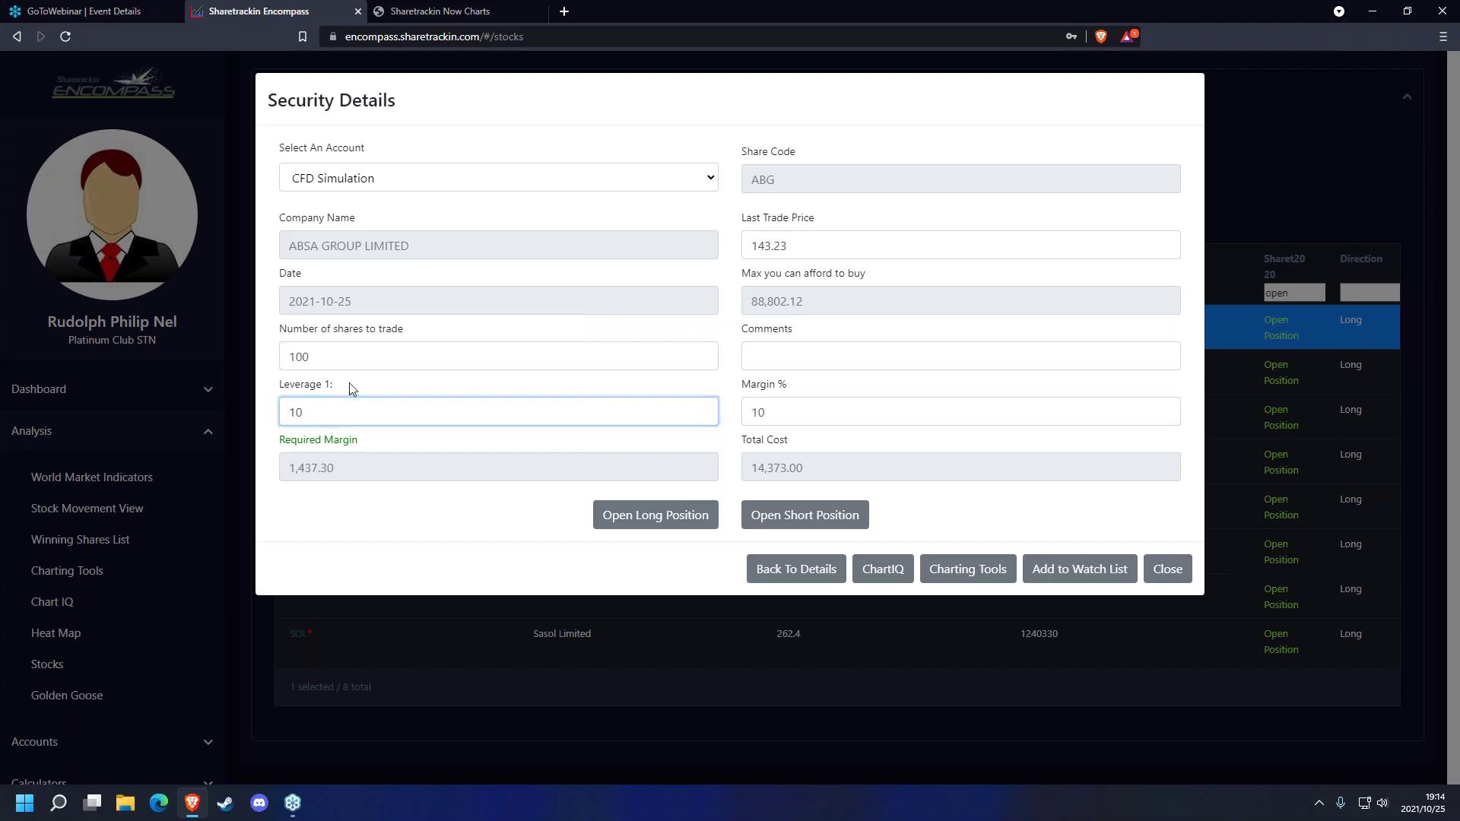
{"action": "left_click", "coordinate": [336, 406]}
{"action": "left_click", "coordinate": [772, 408]}
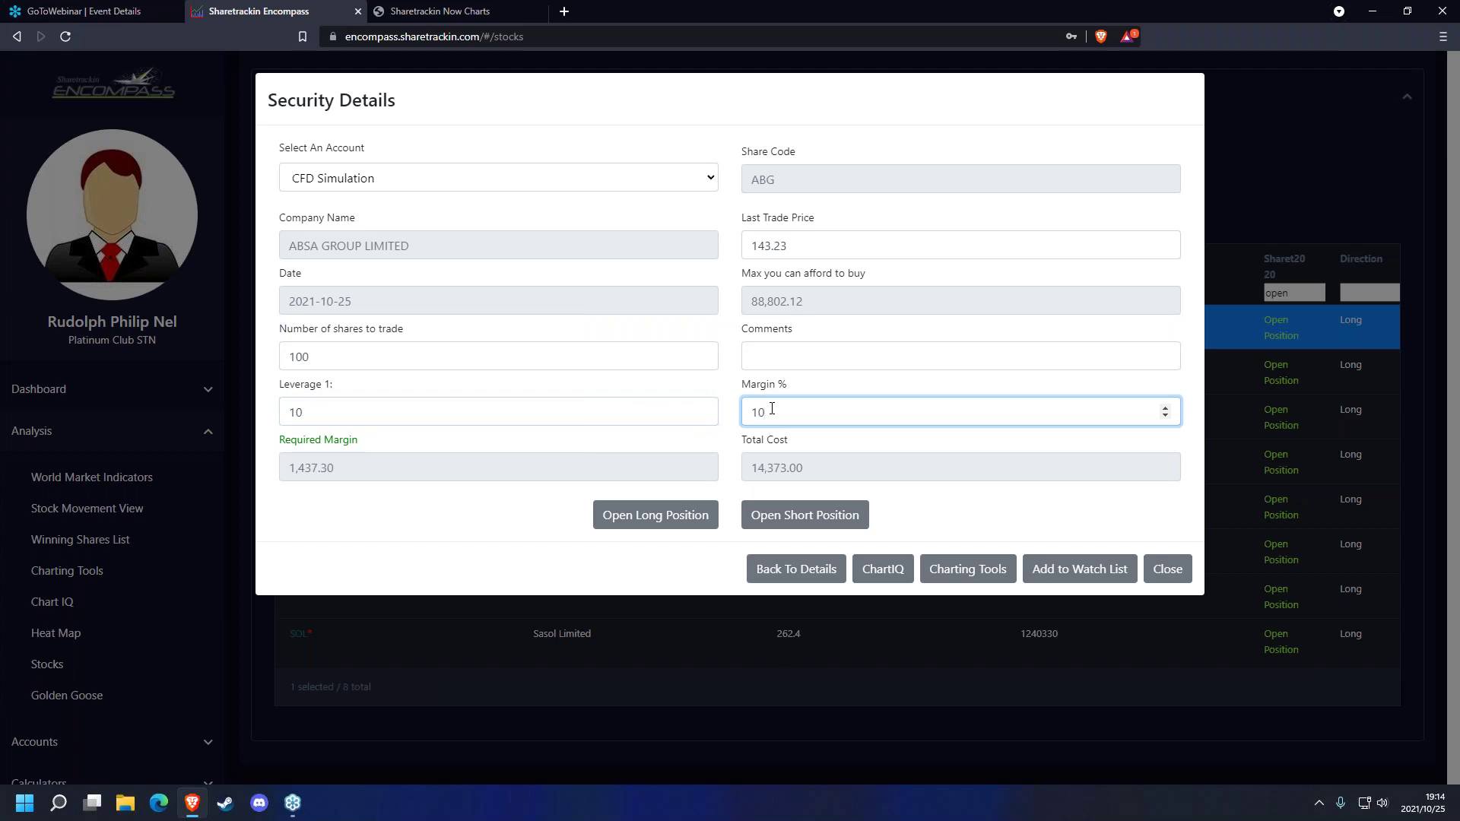
{"action": "left_click", "coordinate": [776, 275]}
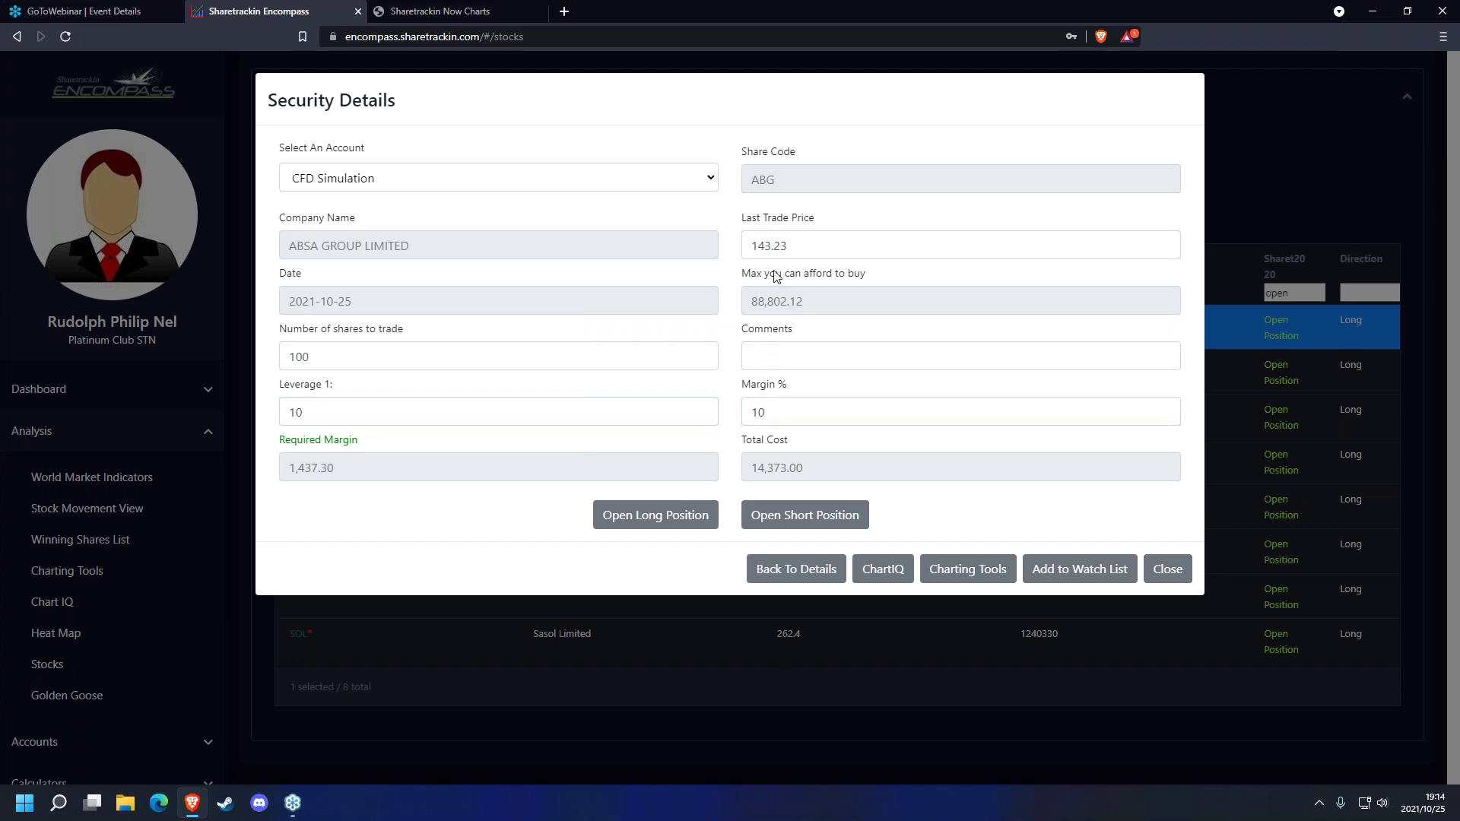
{"action": "double_click", "coordinate": [368, 413]}
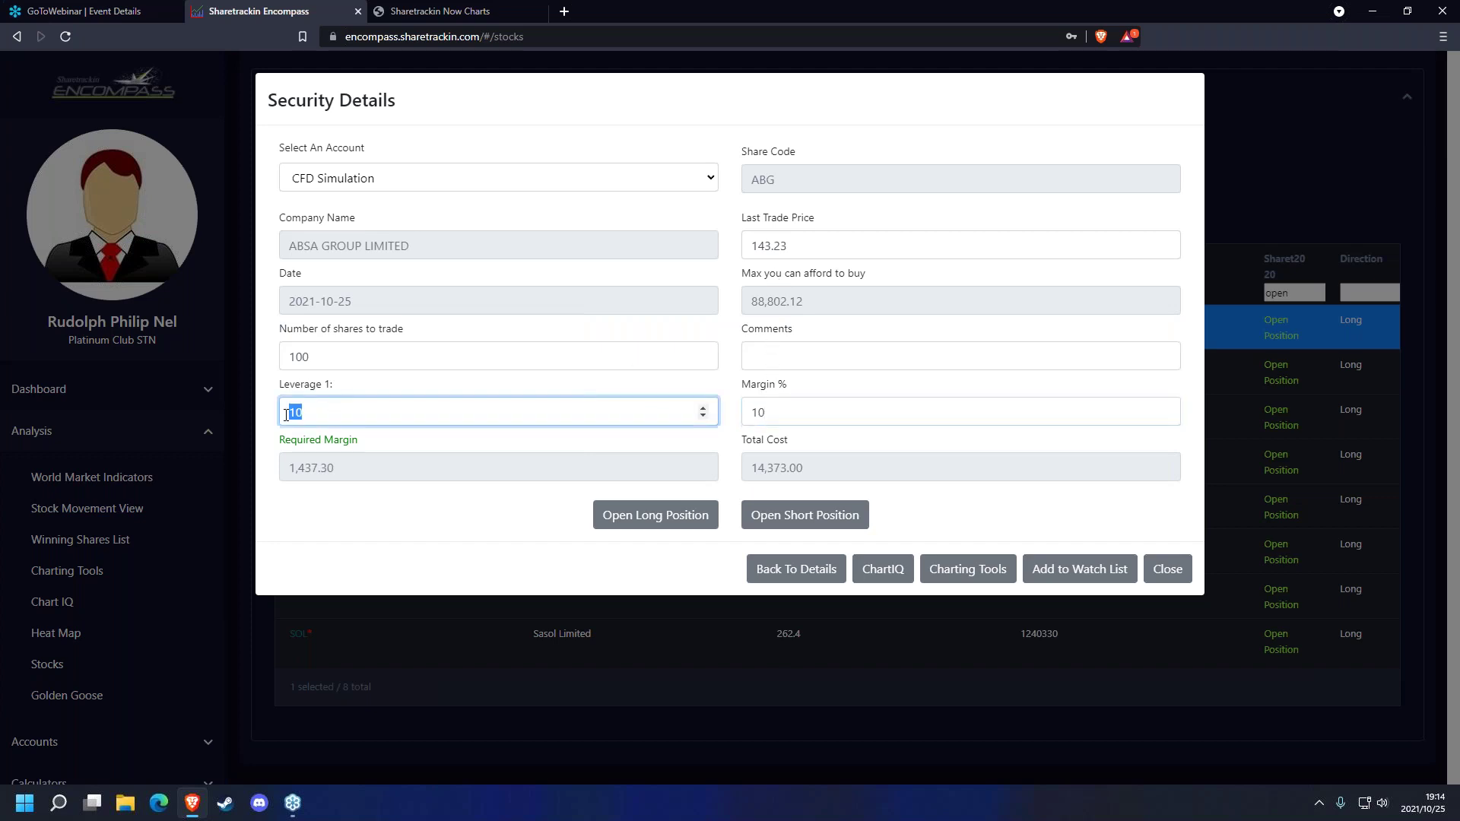
{"action": "left_click", "coordinate": [736, 401]}
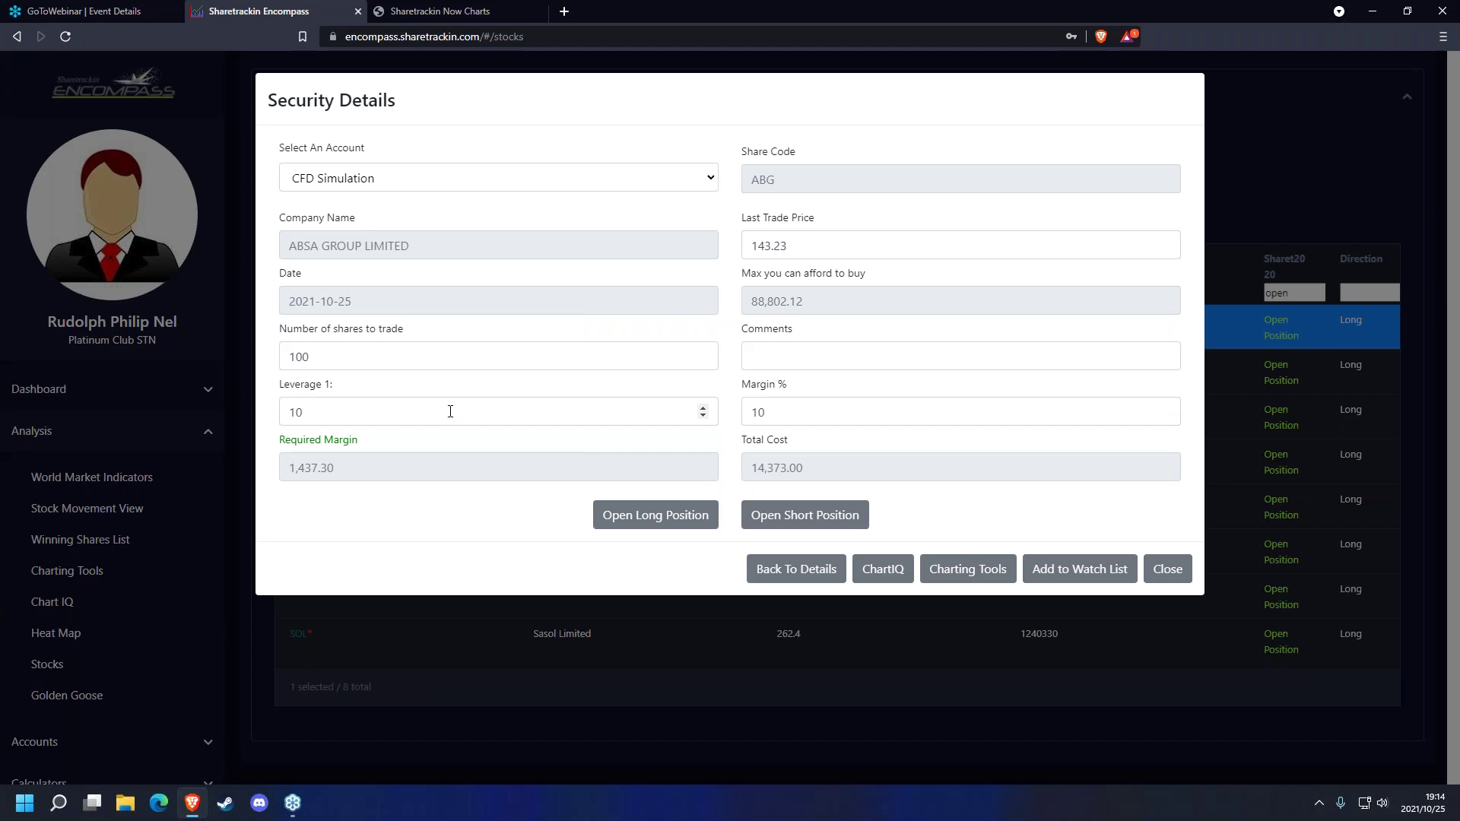
- Set the margin percentage to 30 so that the leverage is recalculated from it
{"action": "left_click", "coordinate": [780, 411]}
{"action": "left_click_drag", "start_coordinate": [772, 411], "coordinate": [751, 421]}
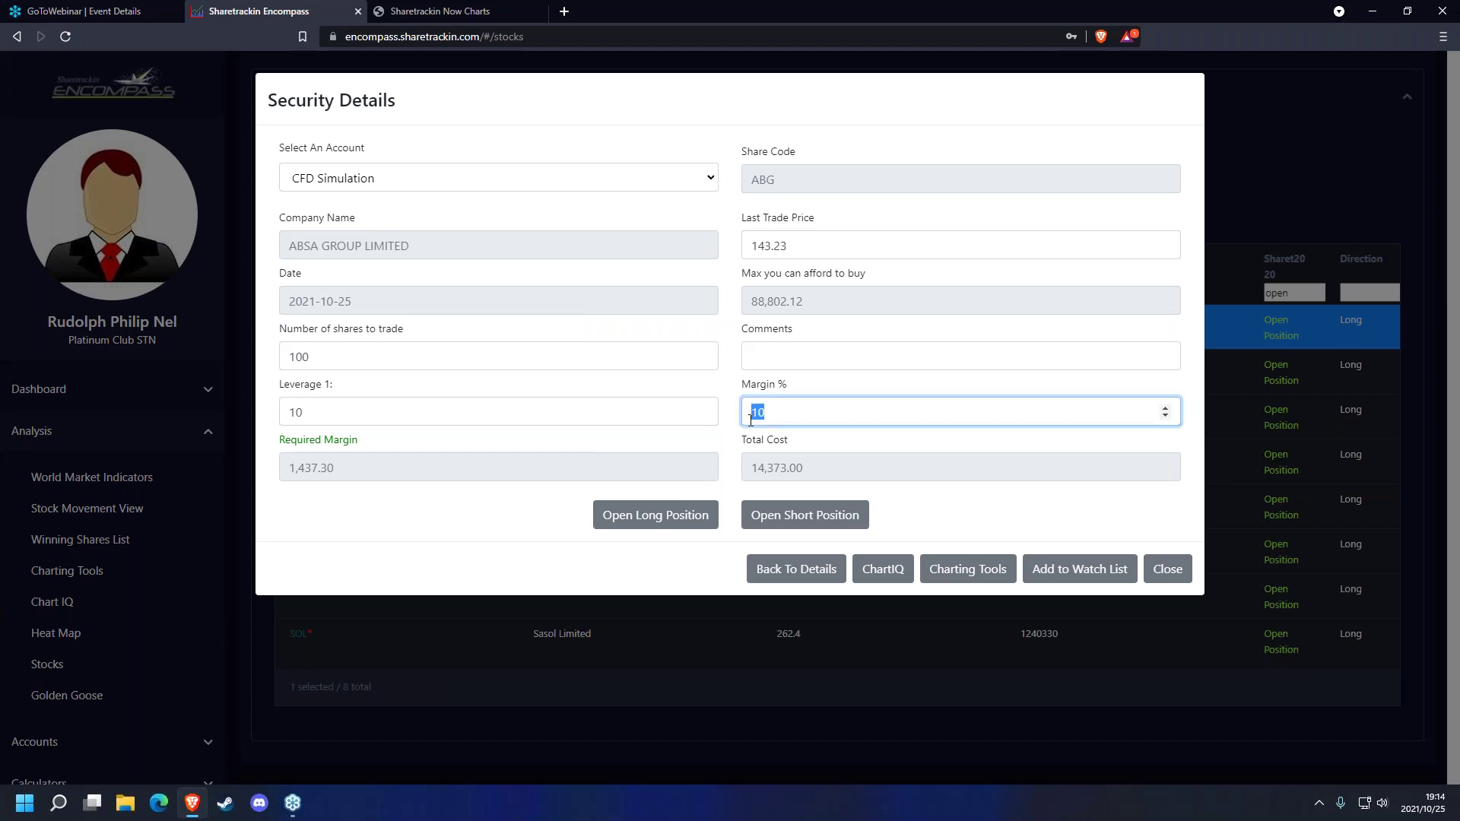
{"action": "left_click", "coordinate": [476, 416]}
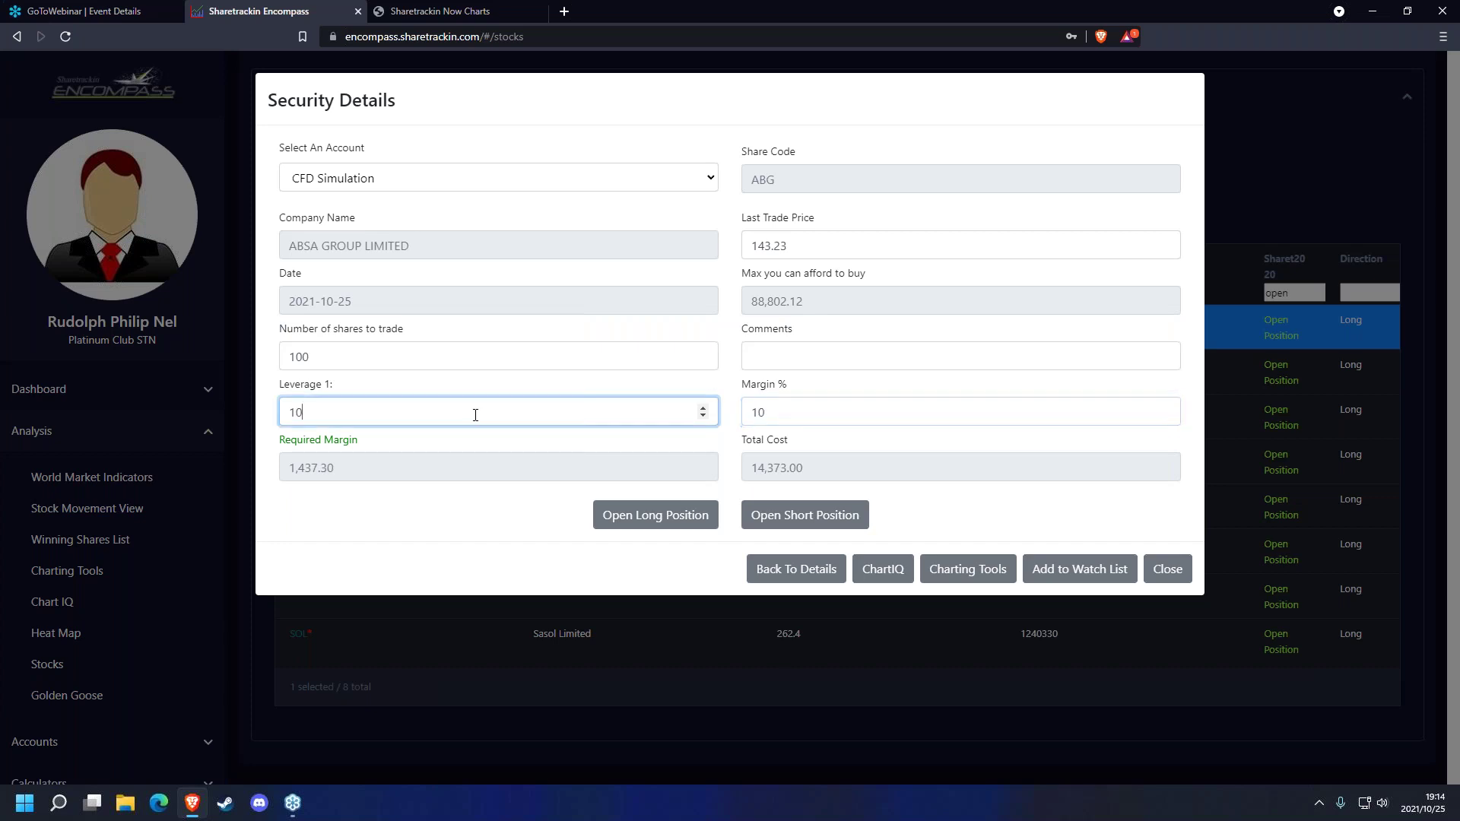
{"action": "left_click", "coordinate": [703, 391]}
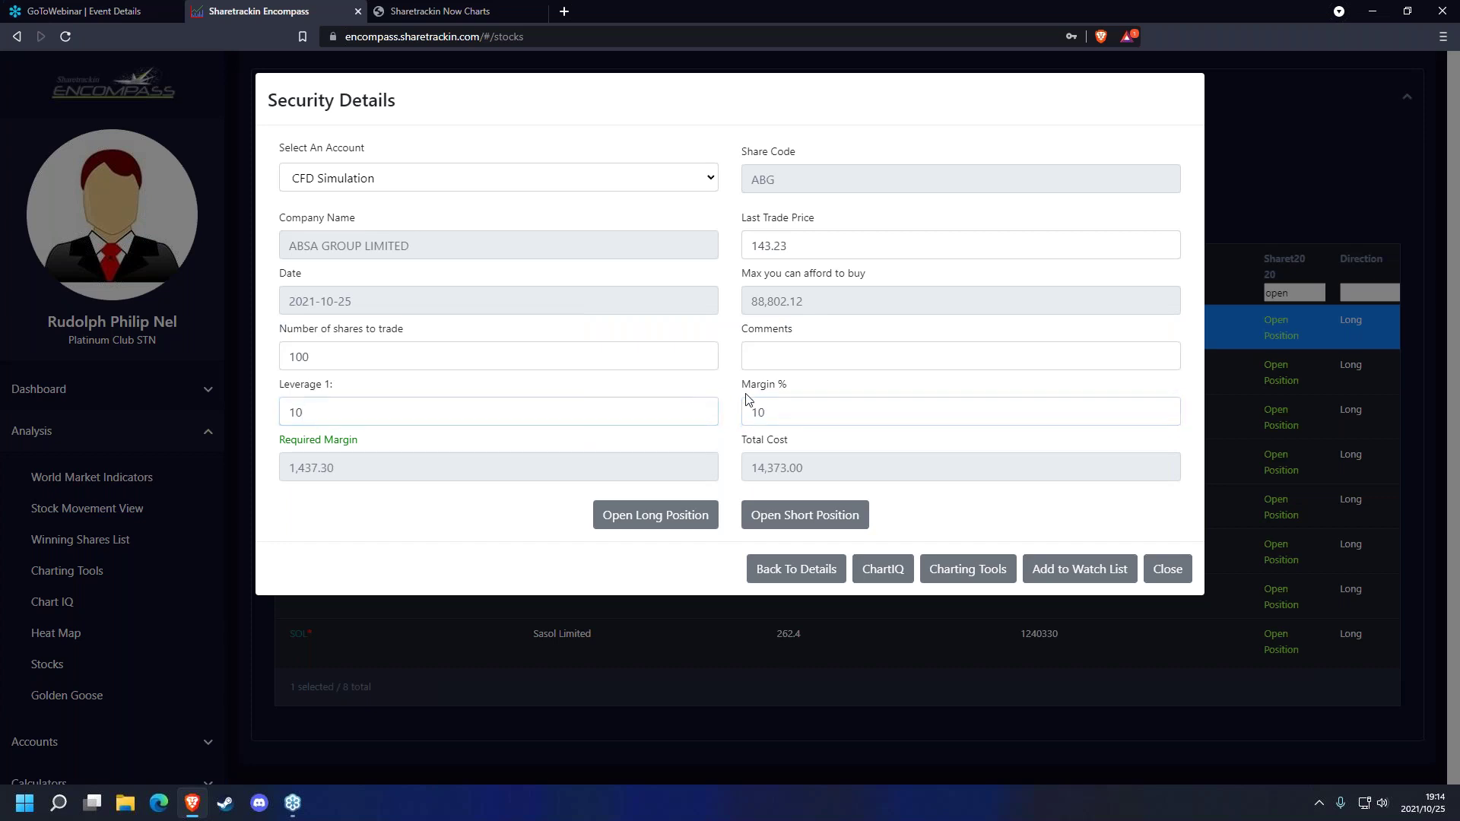
{"action": "left_click_drag", "start_coordinate": [765, 411], "coordinate": [753, 411]}
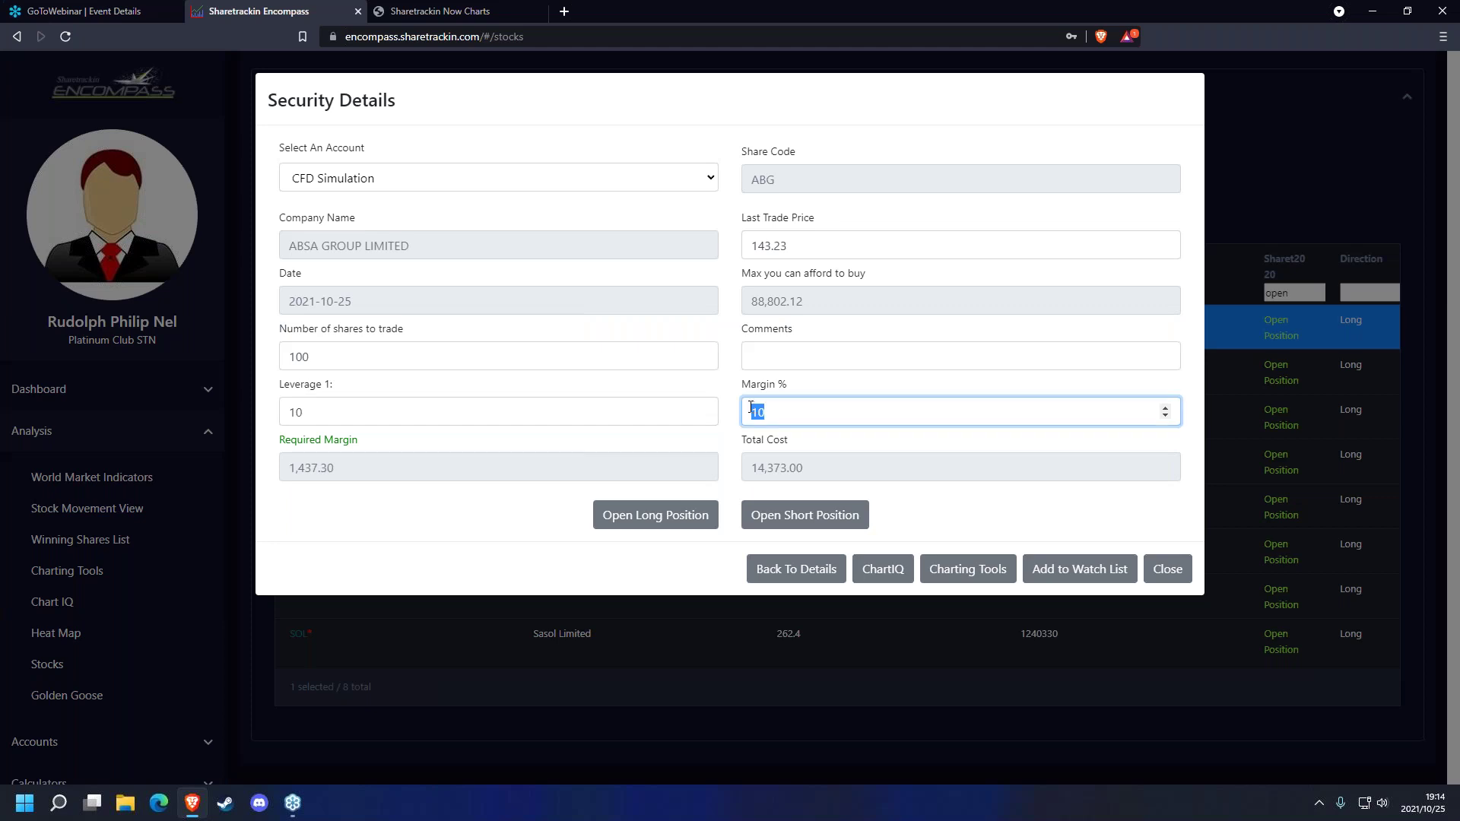
{"action": "type", "text": "30"}
{"action": "left_click", "coordinate": [699, 391]}
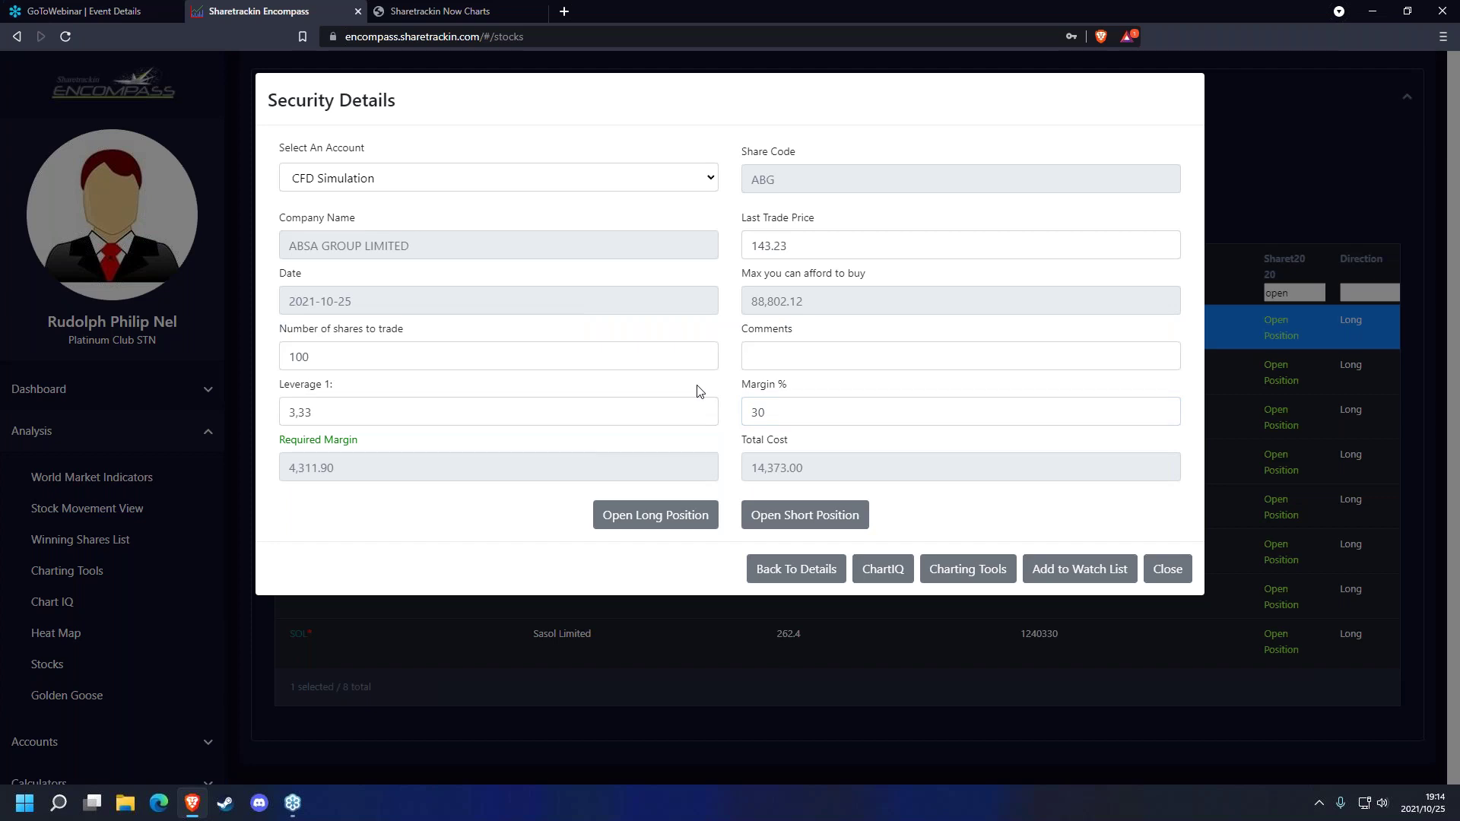
- Set the leverage for the 100-share Absa Group trade back to 5
{"action": "left_click_drag", "start_coordinate": [703, 410], "coordinate": [286, 421]}
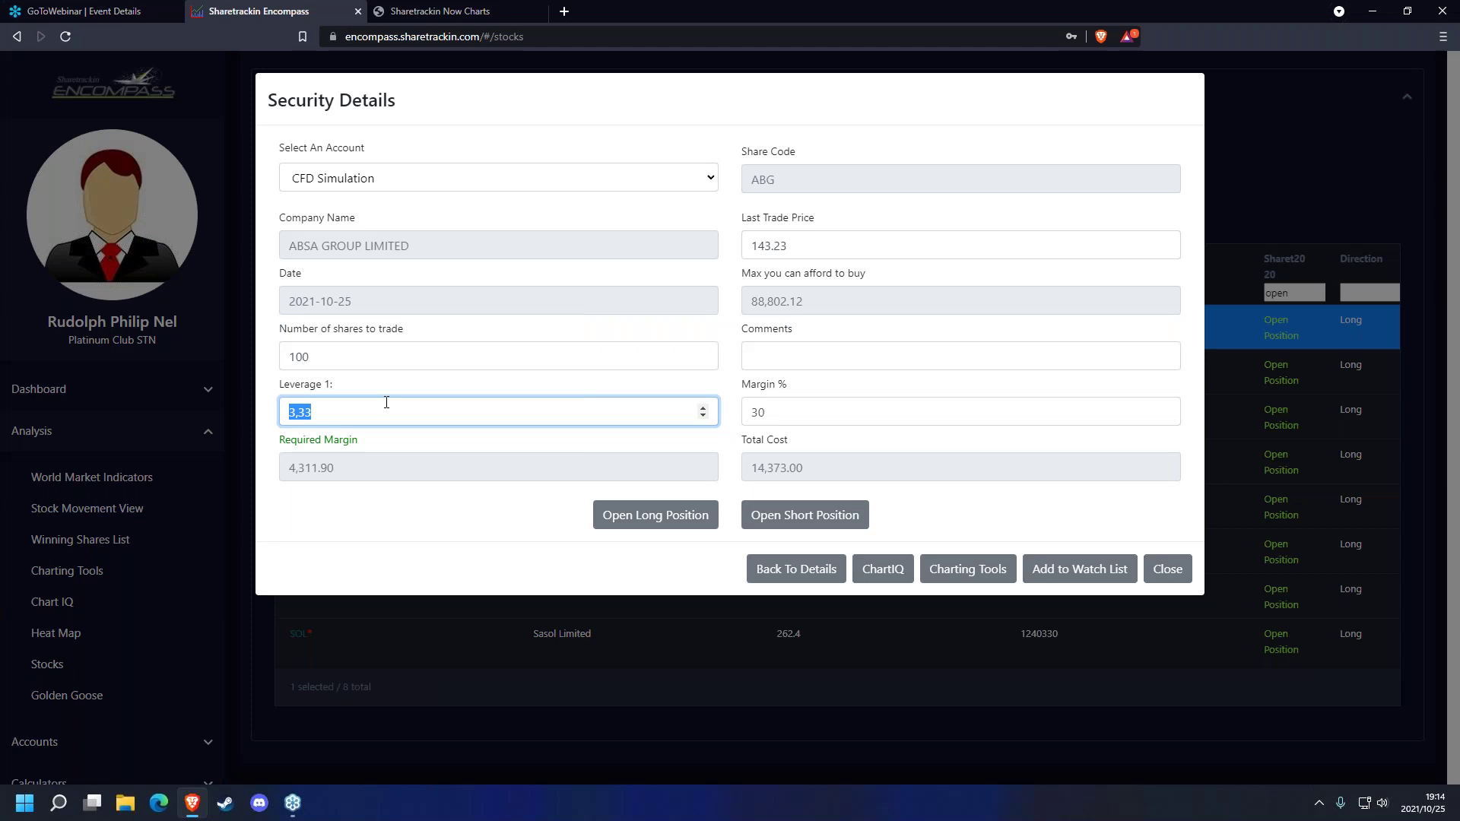
{"action": "type", "text": "5"}
{"action": "left_click", "coordinate": [413, 517]}
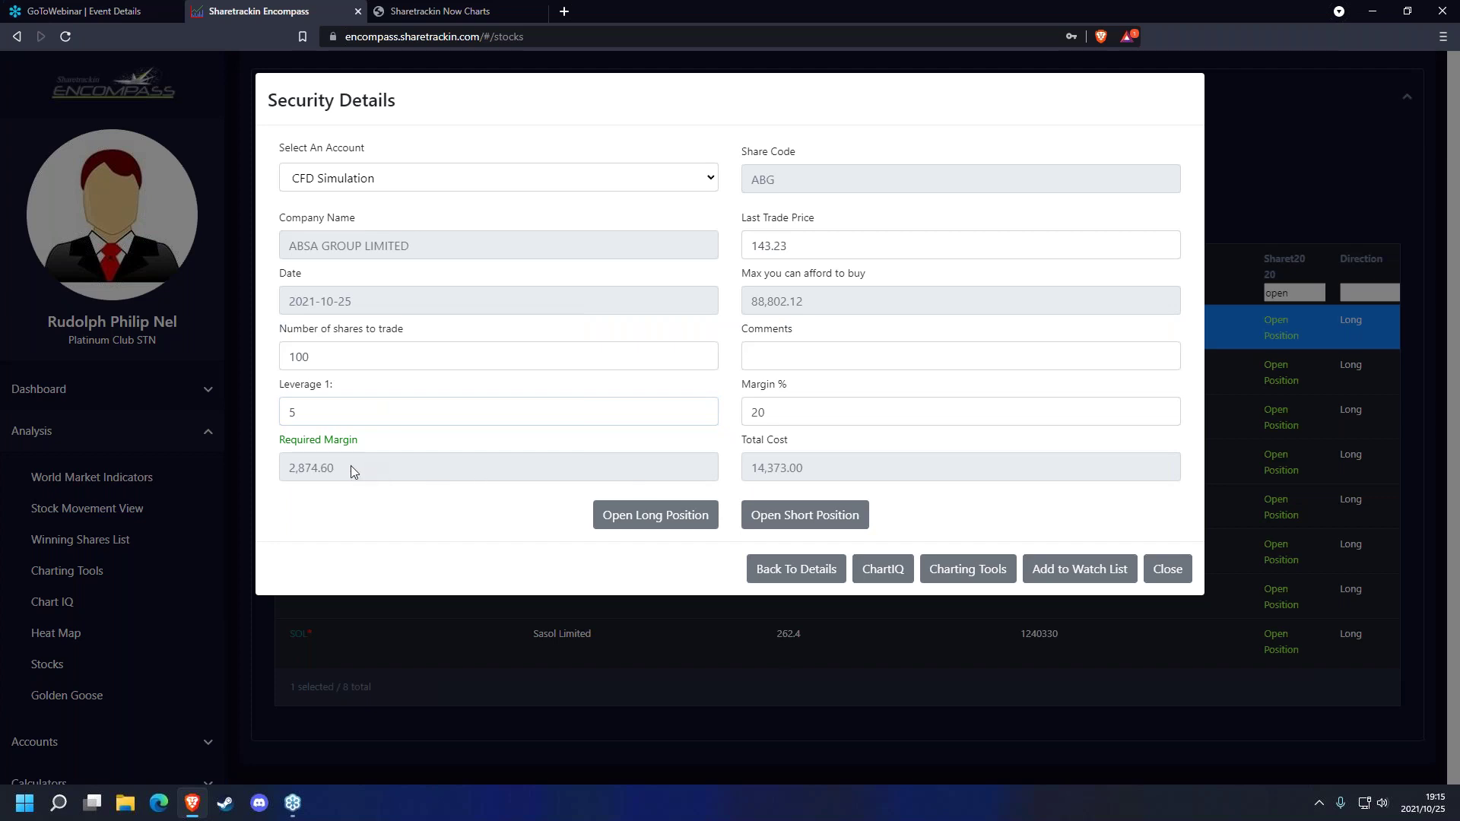
- Review the number of shares, leverage, margin percentage and required margin entered for the Absa Group trade
{"action": "left_click", "coordinate": [301, 413]}
{"action": "left_click", "coordinate": [416, 452]}
{"action": "double_click", "coordinate": [353, 414]}
{"action": "left_click", "coordinate": [354, 436]}
{"action": "left_click", "coordinate": [358, 356]}
{"action": "left_click", "coordinate": [324, 414]}
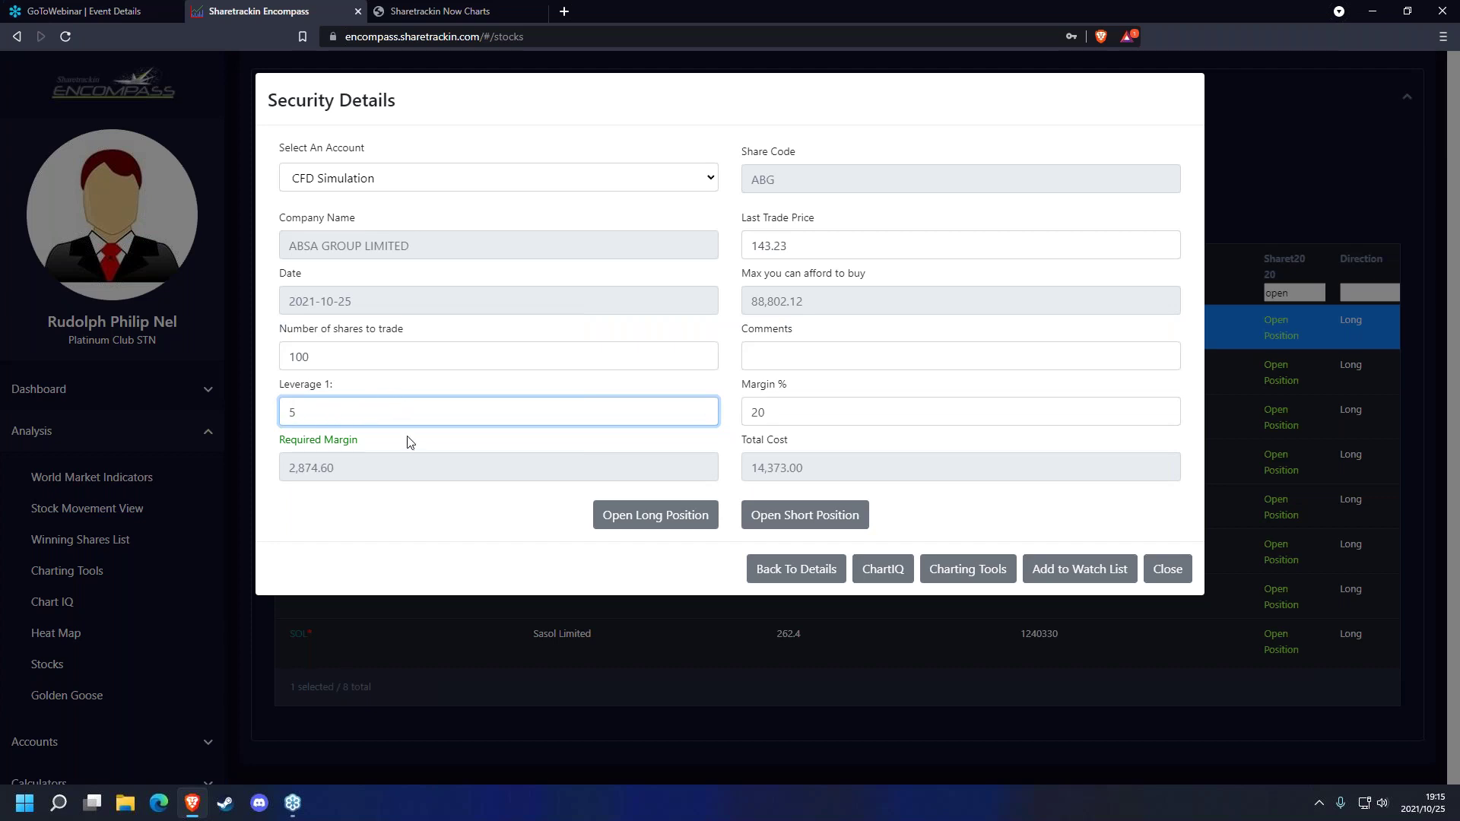
{"action": "double_click", "coordinate": [754, 416]}
{"action": "double_click", "coordinate": [299, 356]}
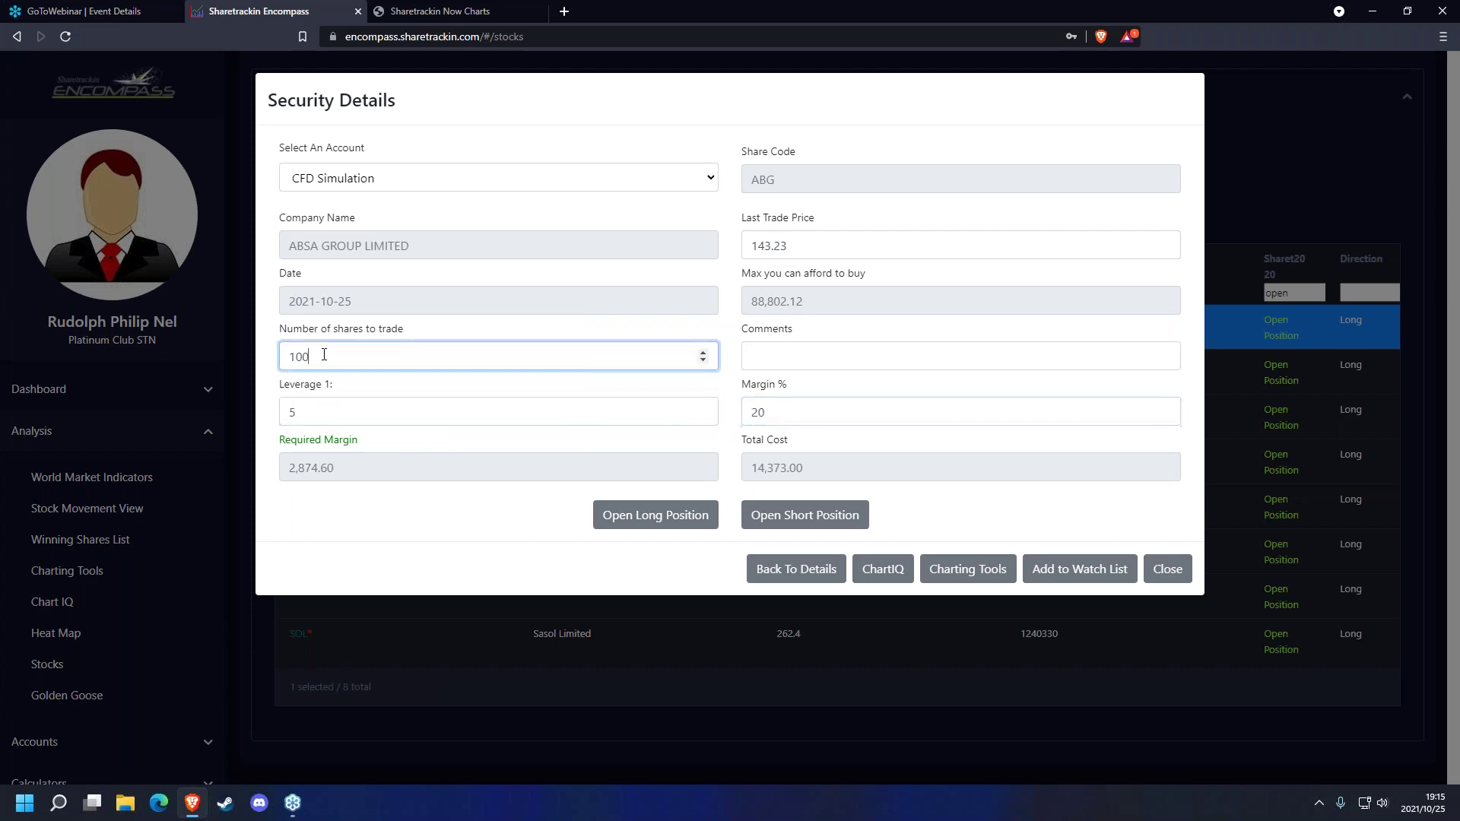
{"action": "left_click", "coordinate": [387, 439]}
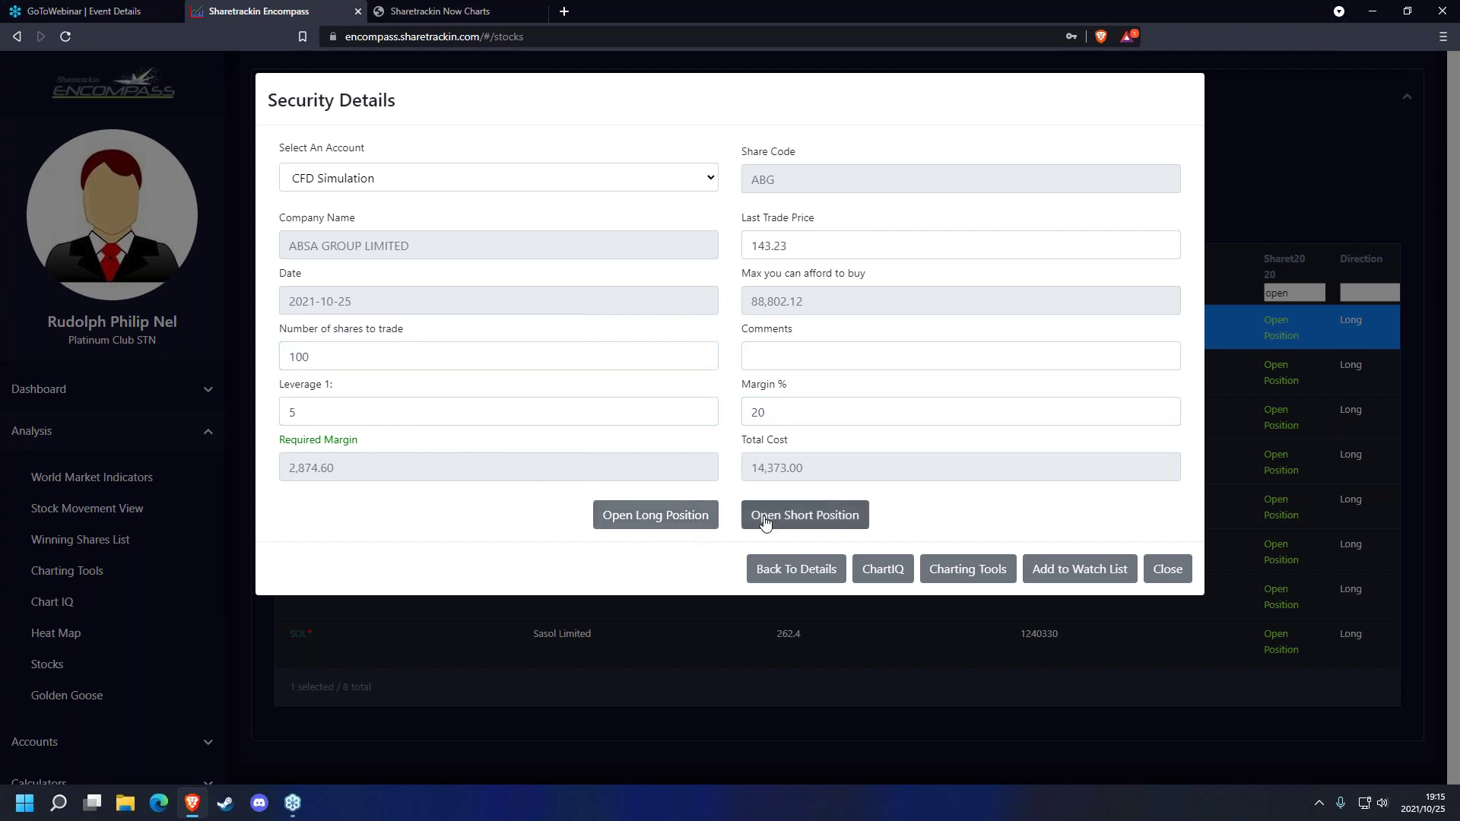
- Add the comment "Test" to the Absa Group trade, open it as a long position and close the security details
{"action": "left_click", "coordinate": [757, 355]}
{"action": "type", "text": "Test"}
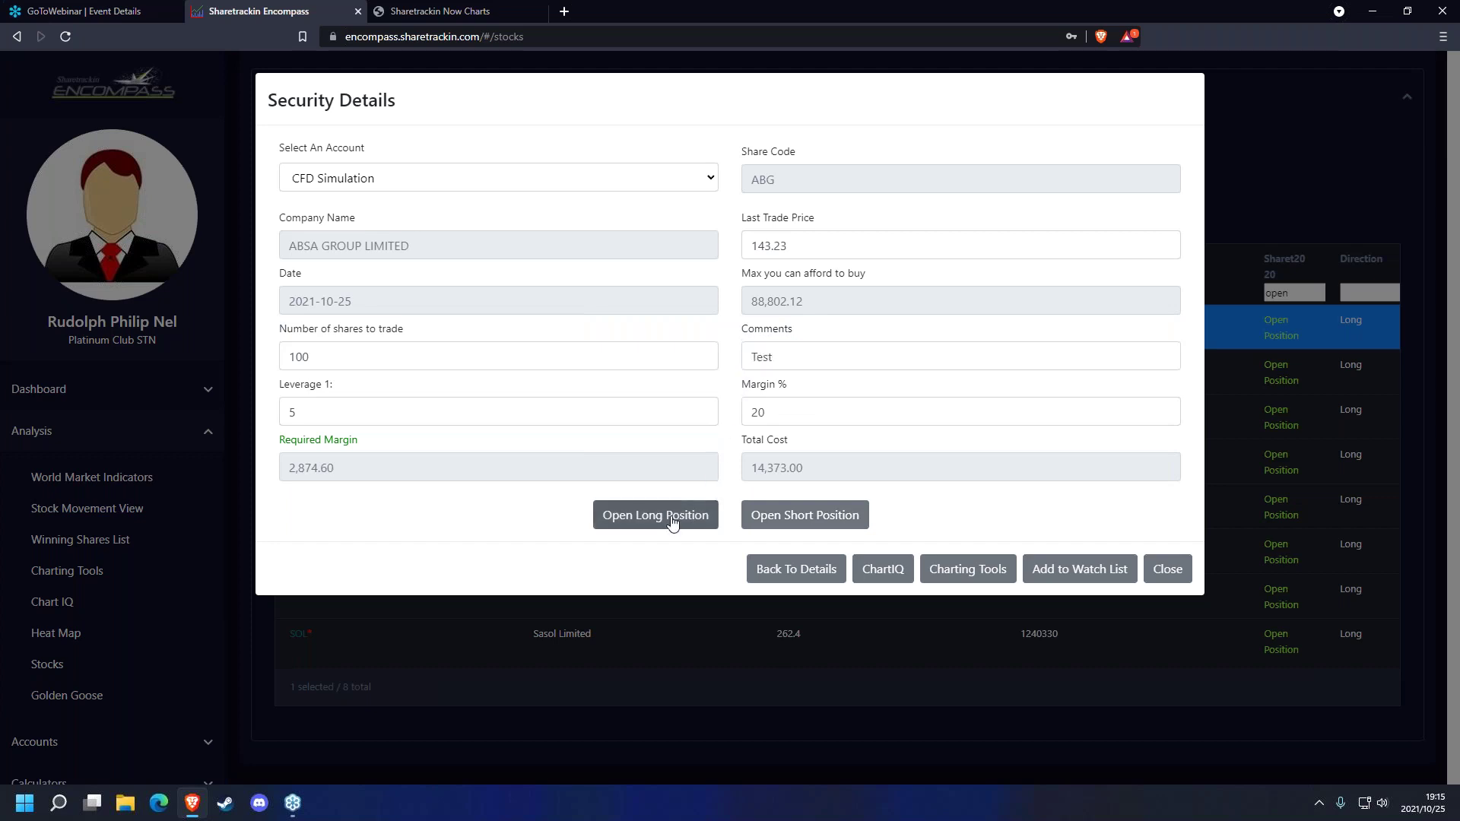
{"action": "double_click", "coordinate": [751, 355]}
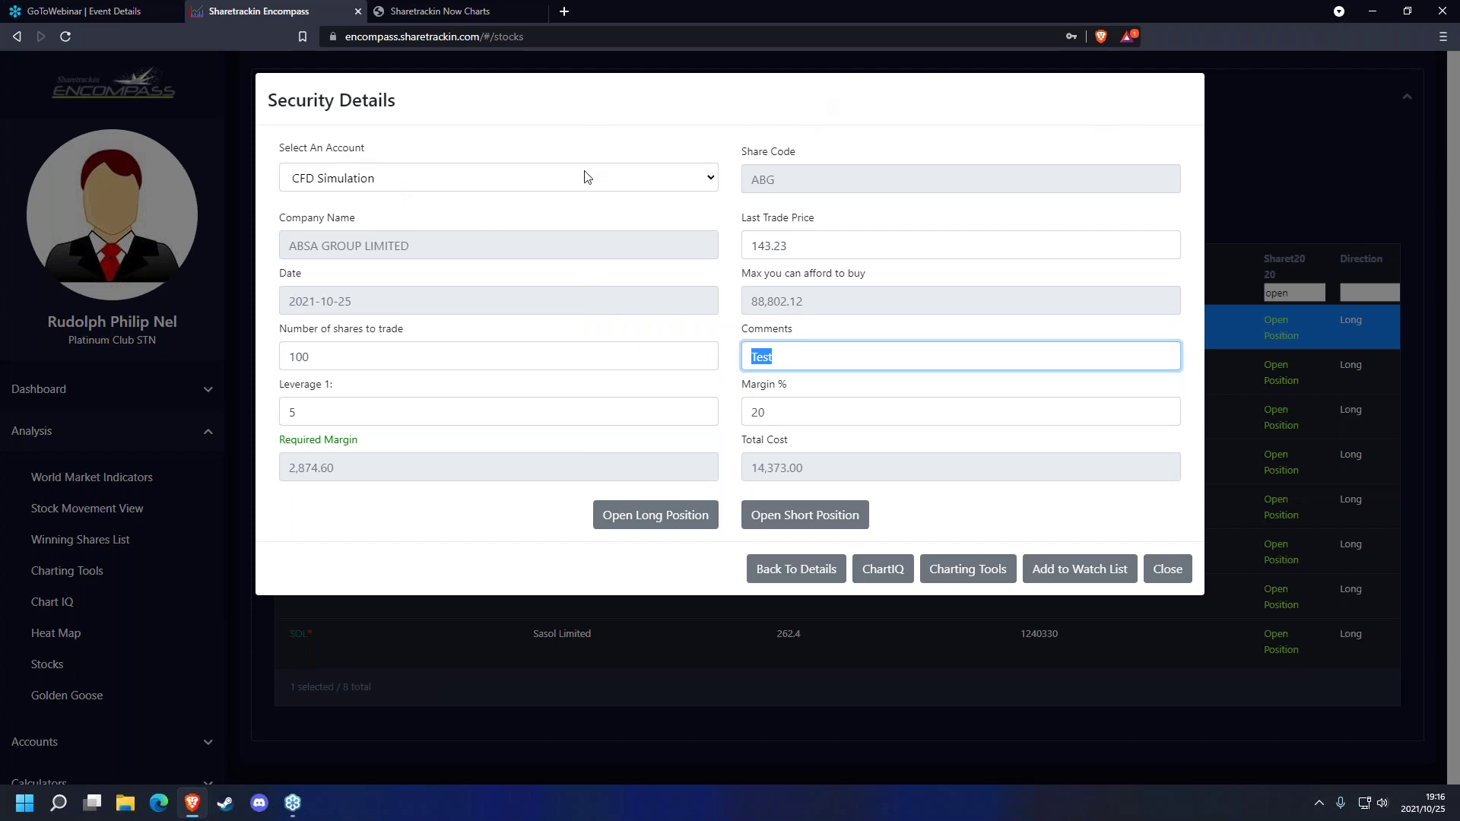
{"action": "left_click", "coordinate": [778, 361]}
{"action": "left_click", "coordinate": [637, 525]}
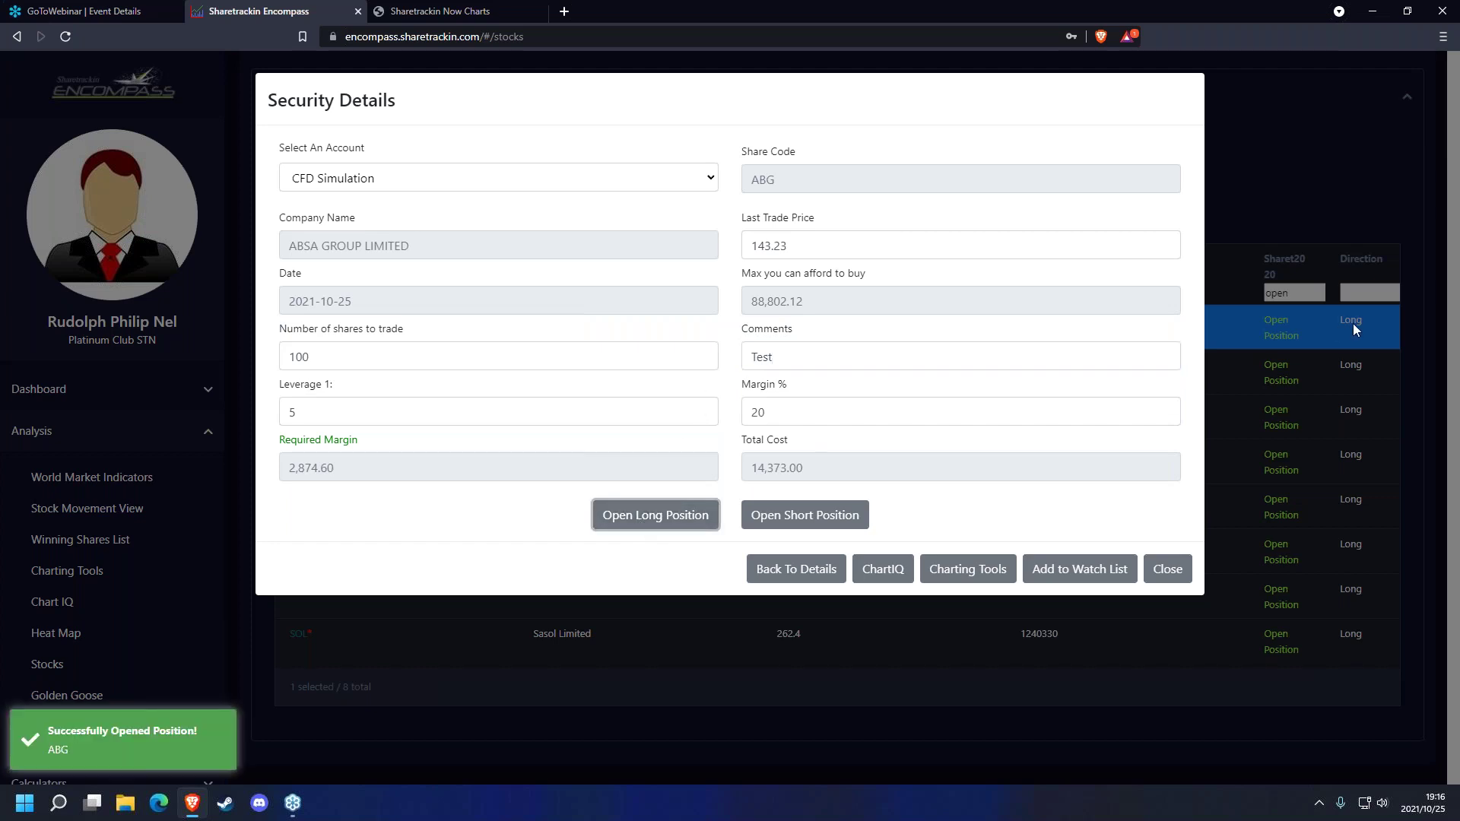
{"action": "left_click", "coordinate": [1171, 572]}
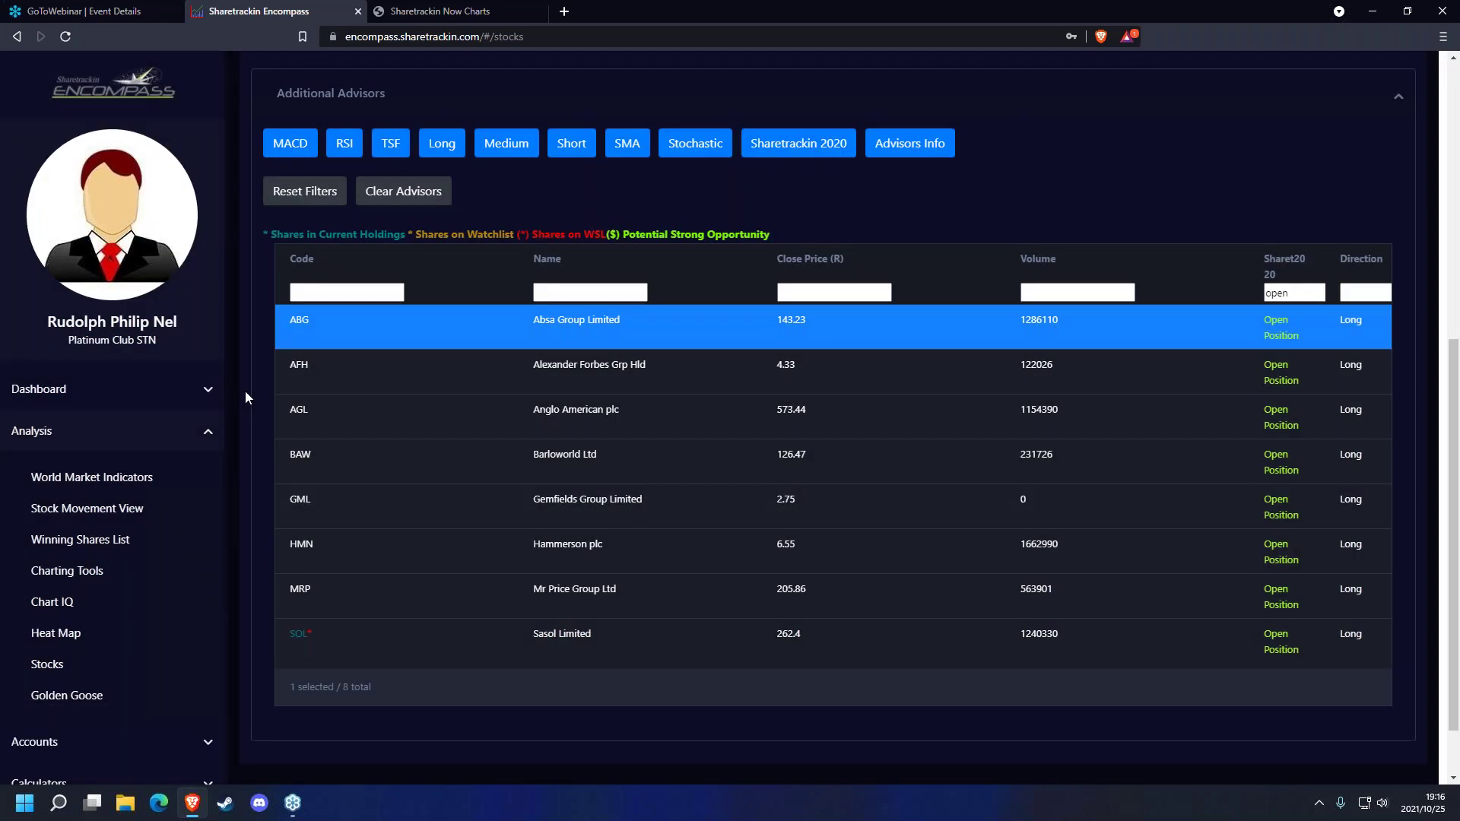
- Open the Trader Dashboard and review the ABG position in the investment summary
{"action": "left_click", "coordinate": [205, 394]}
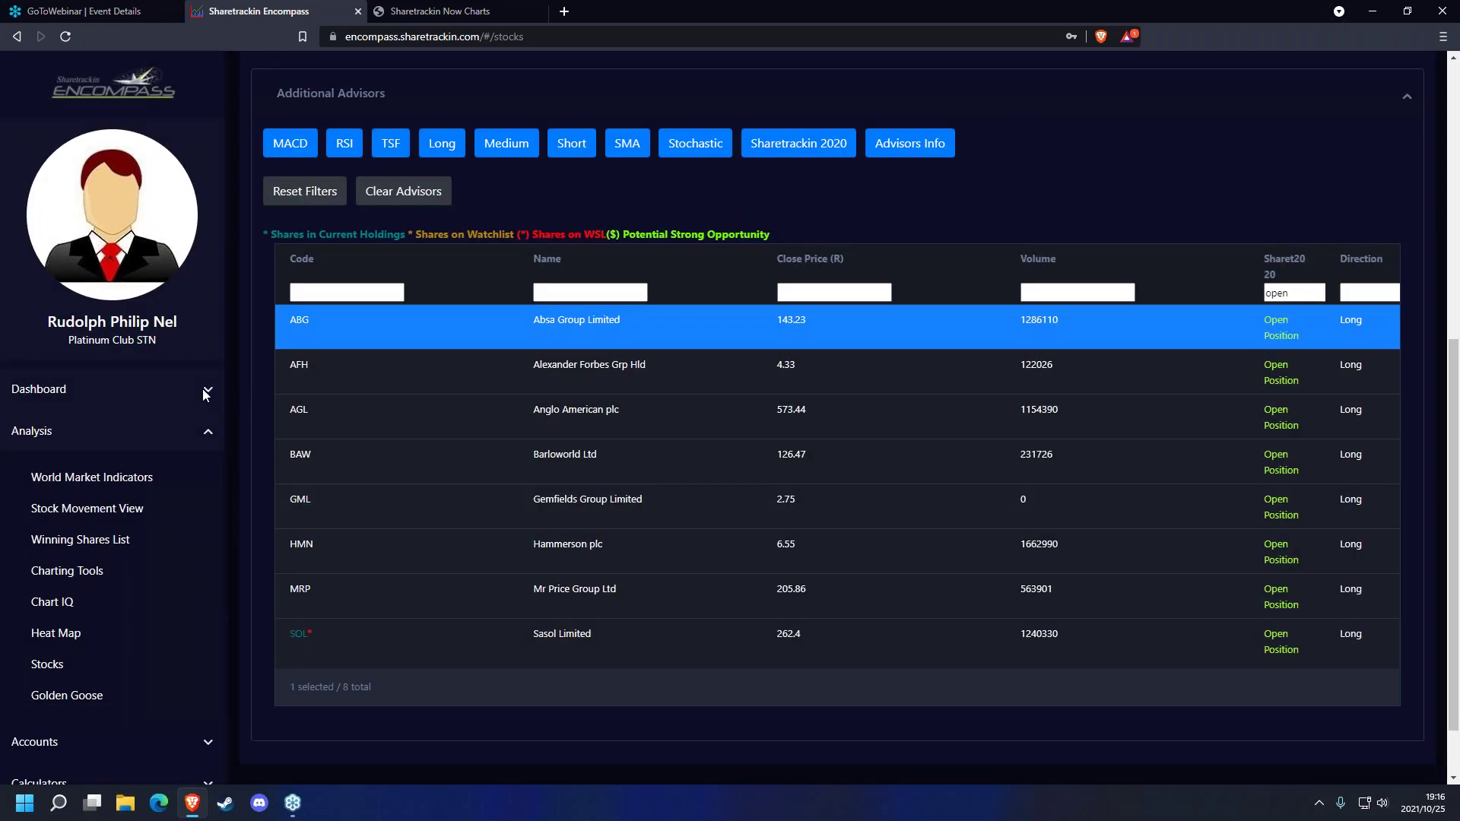
{"action": "left_click", "coordinate": [107, 467]}
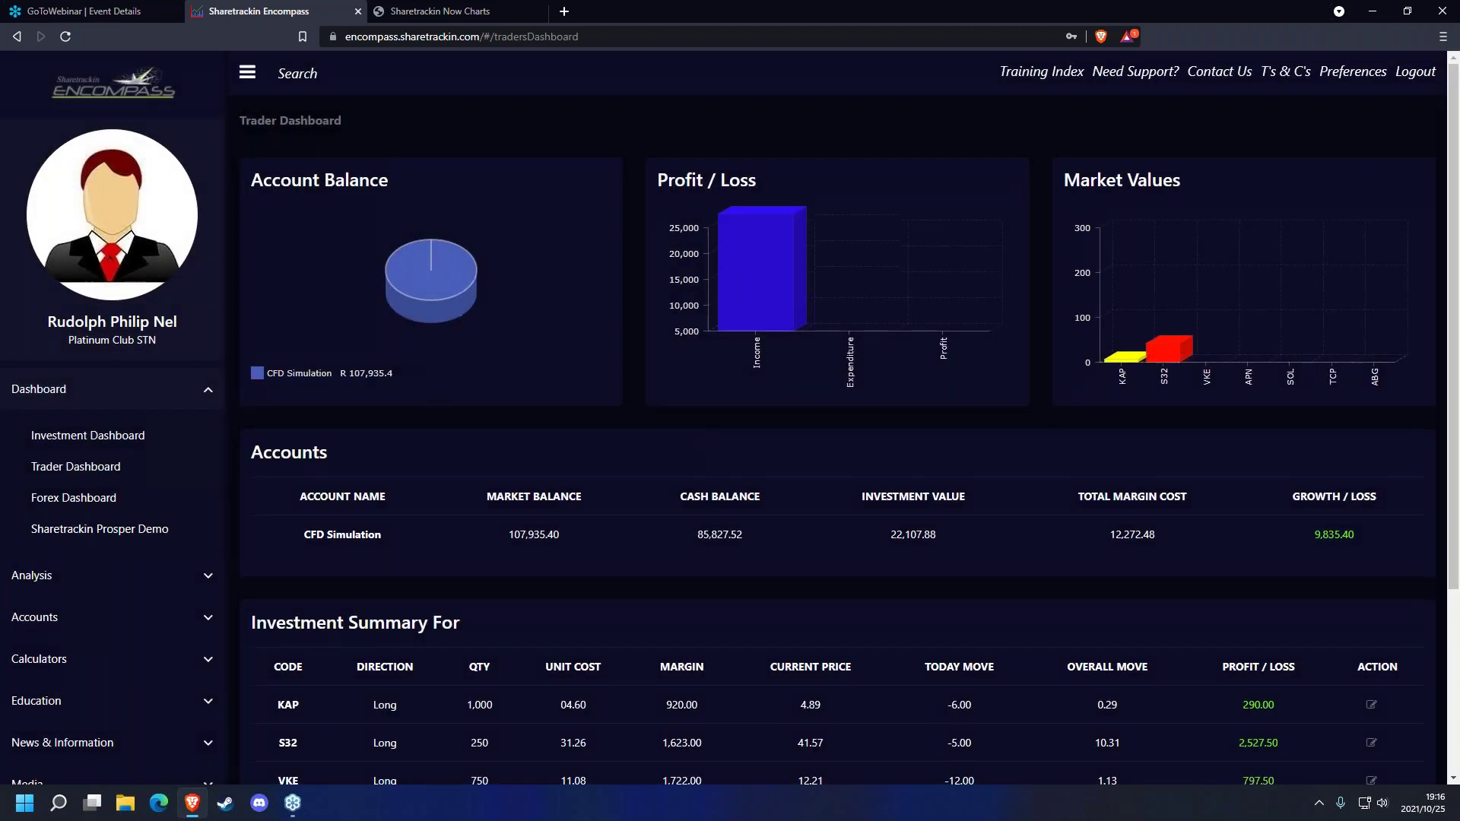
{"action": "scroll", "coordinate": [564, 606], "scroll_direction": "down", "scroll_amount": 3}
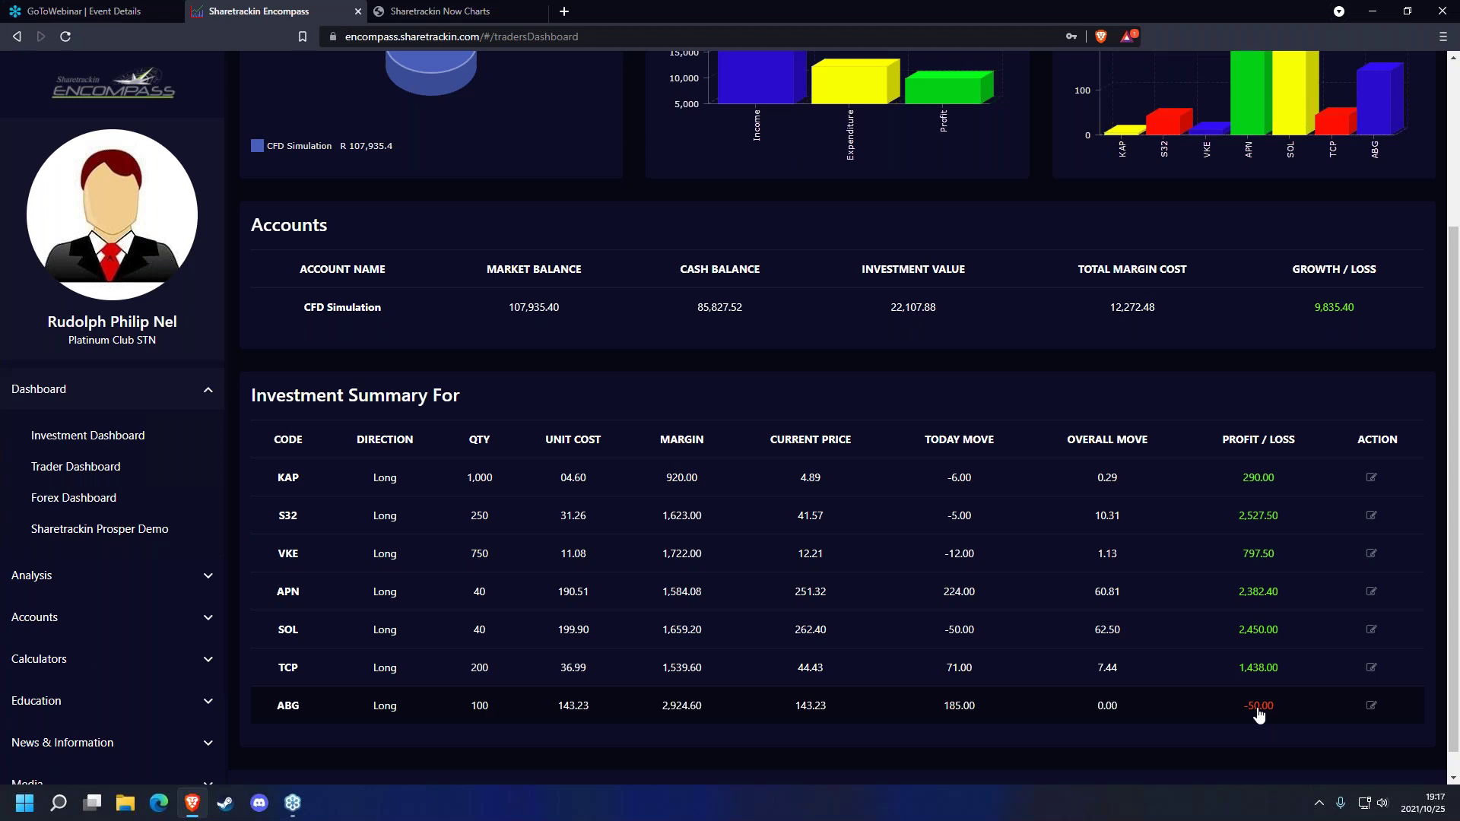
- Set the ABG position's target value to 10% and stop loss to 5%, and update the values
{"action": "left_click", "coordinate": [1371, 708]}
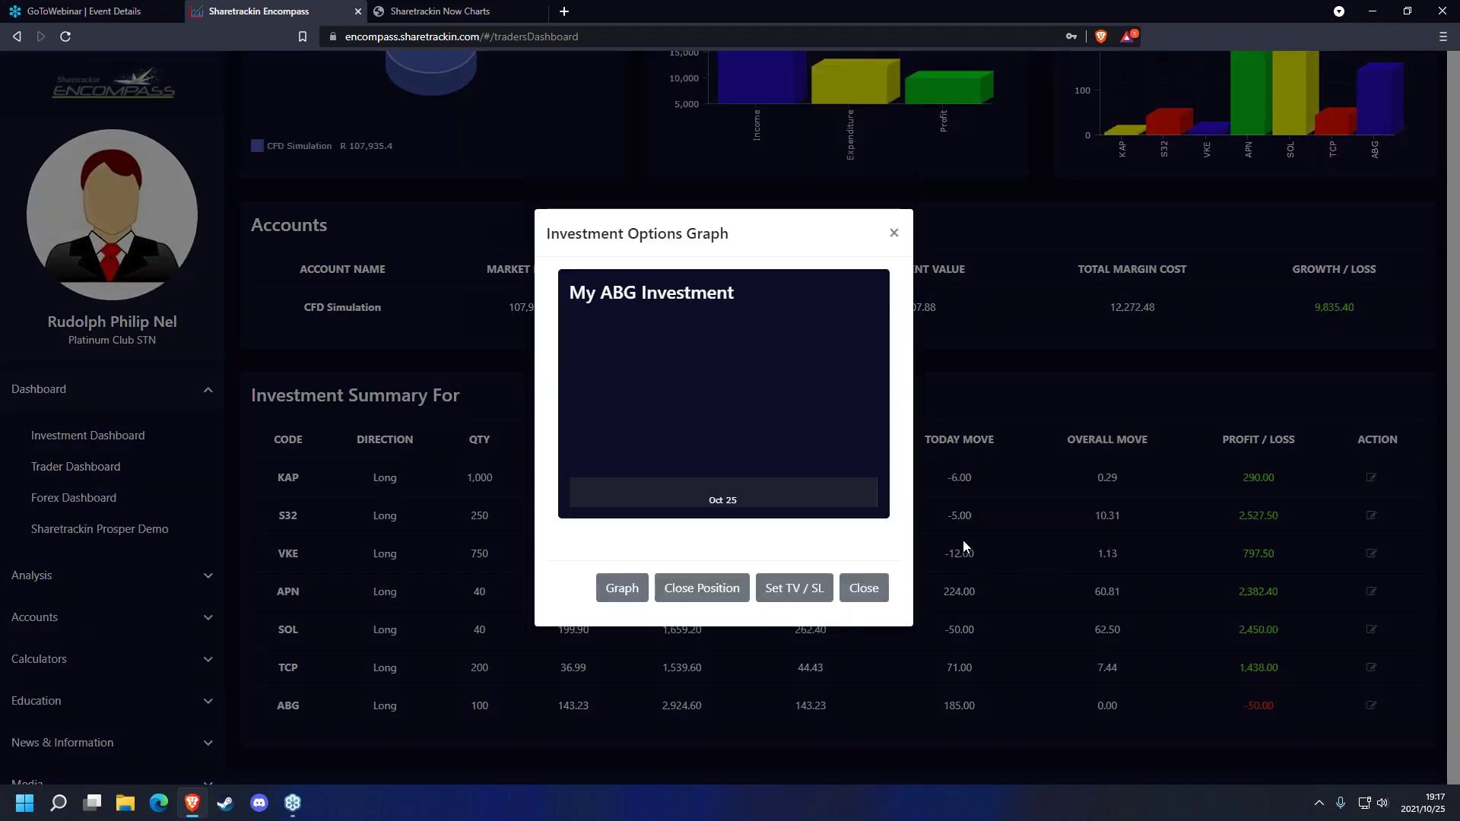
{"action": "left_click", "coordinate": [798, 599]}
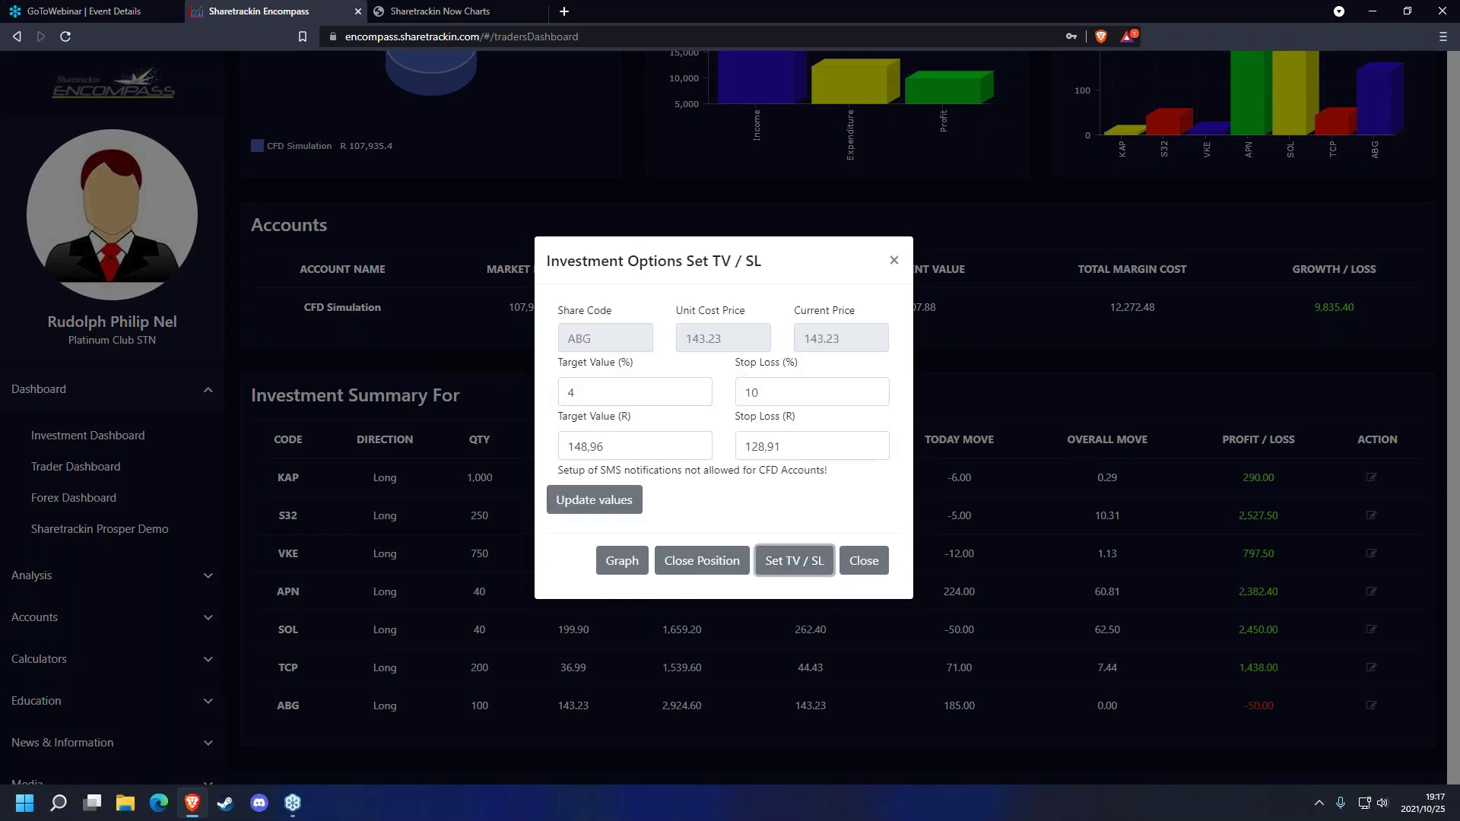
{"action": "left_click_drag", "start_coordinate": [586, 393], "coordinate": [546, 399]}
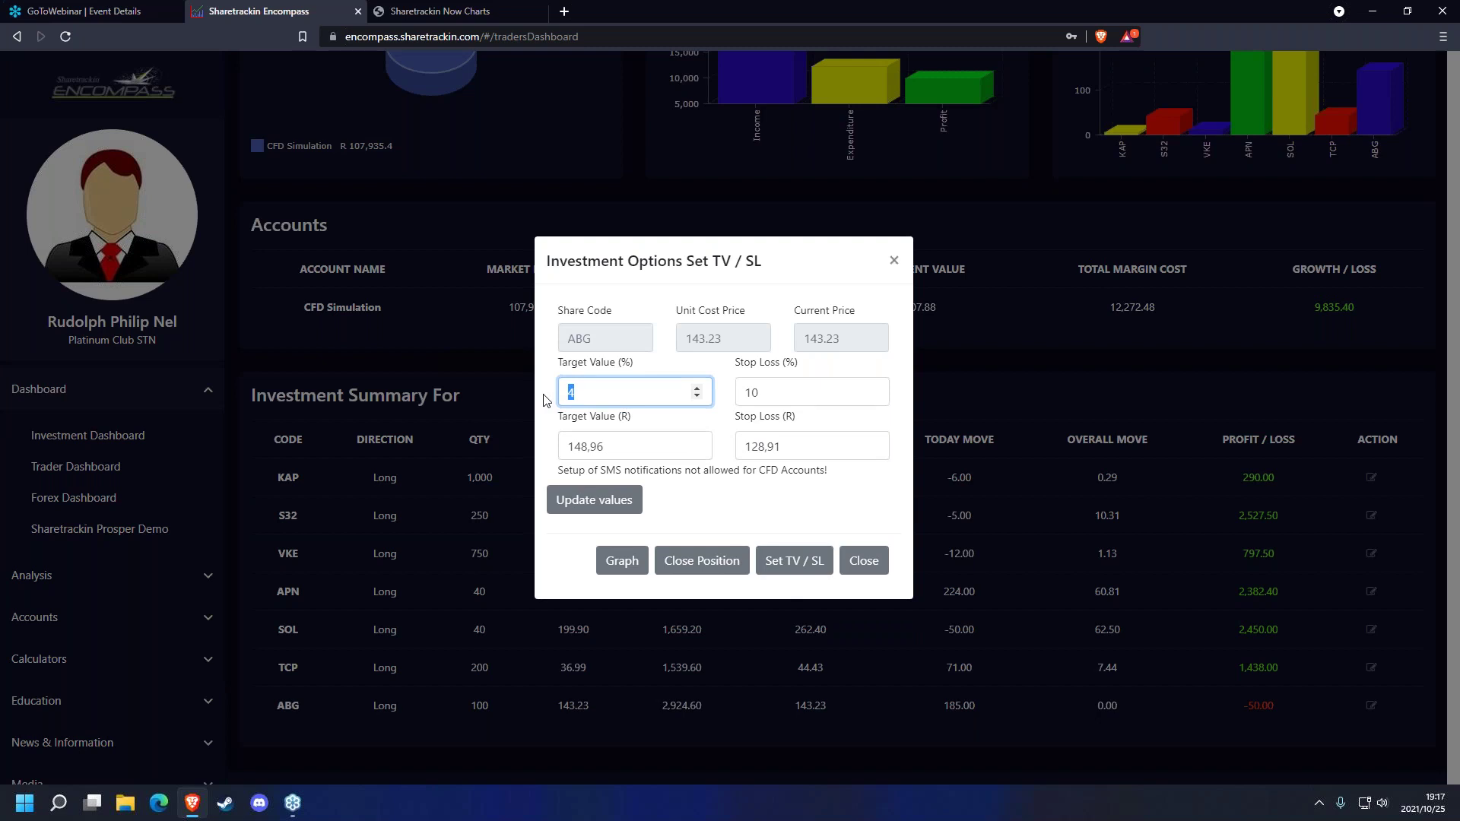
{"action": "type", "text": "10"}
{"action": "left_click_drag", "start_coordinate": [769, 392], "coordinate": [747, 389]}
{"action": "type", "text": "5"}
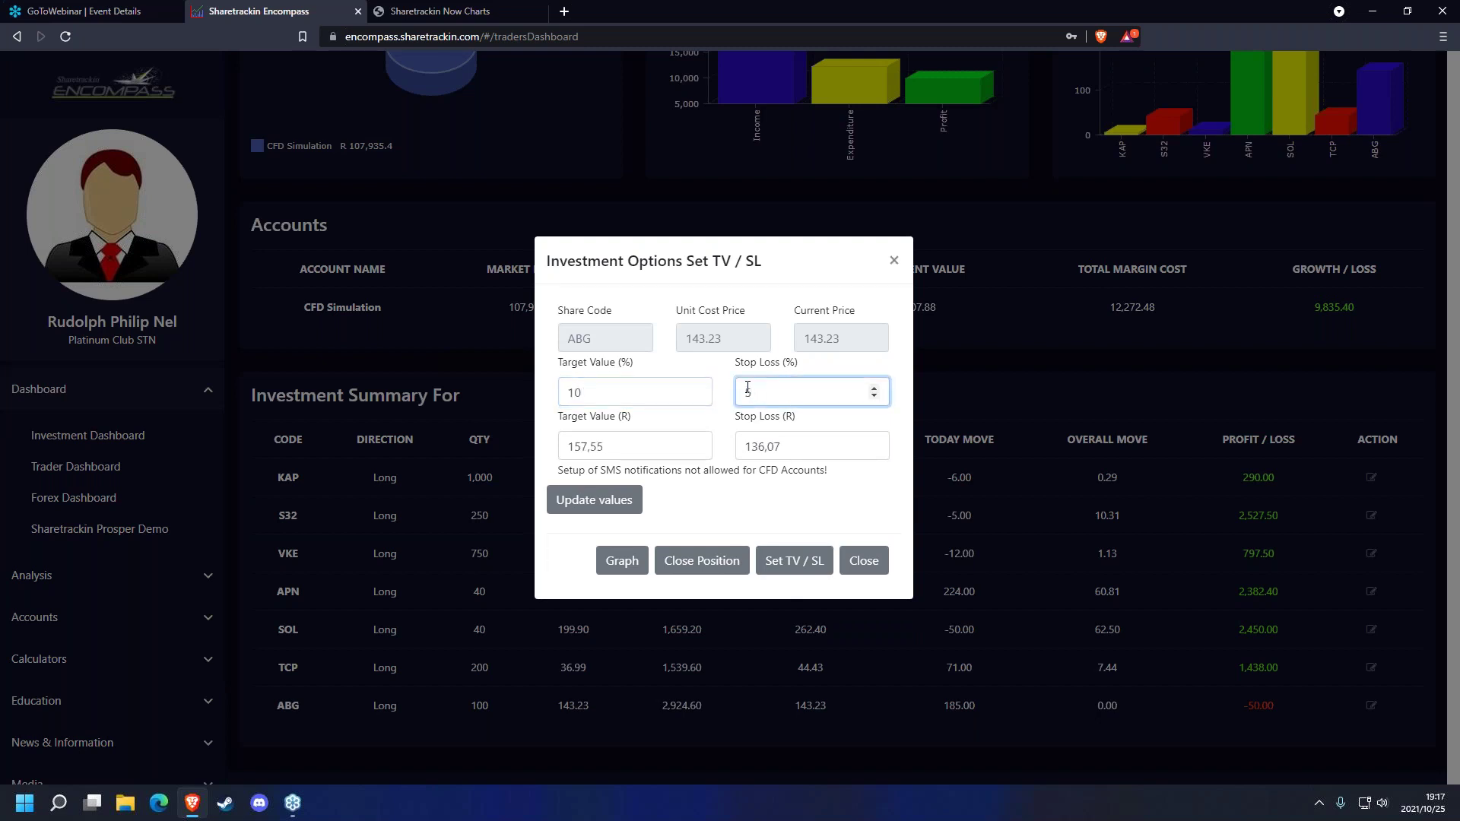
{"action": "left_click", "coordinate": [730, 421]}
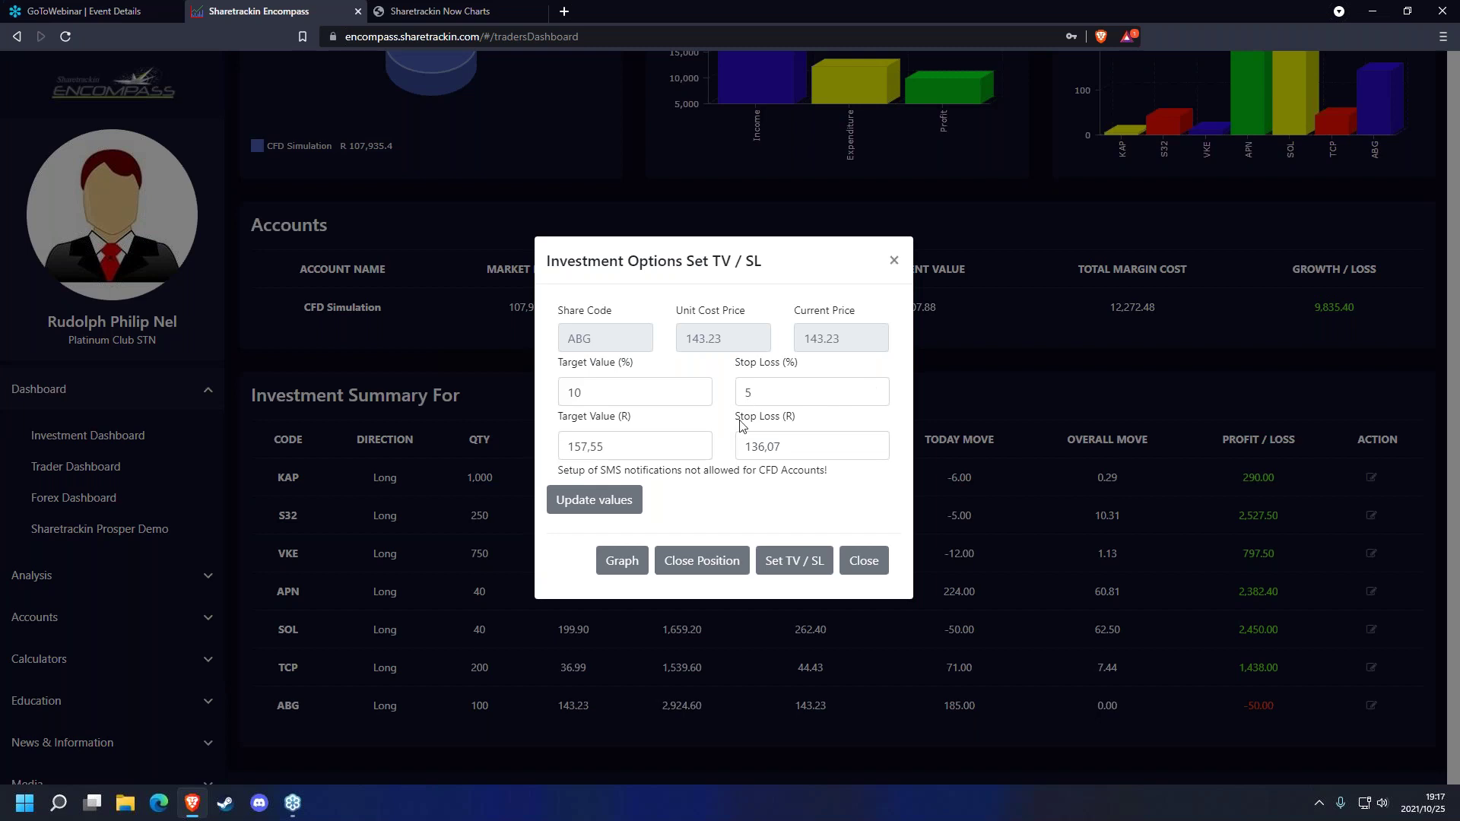
{"action": "left_click", "coordinate": [696, 391]}
{"action": "left_click", "coordinate": [757, 393]}
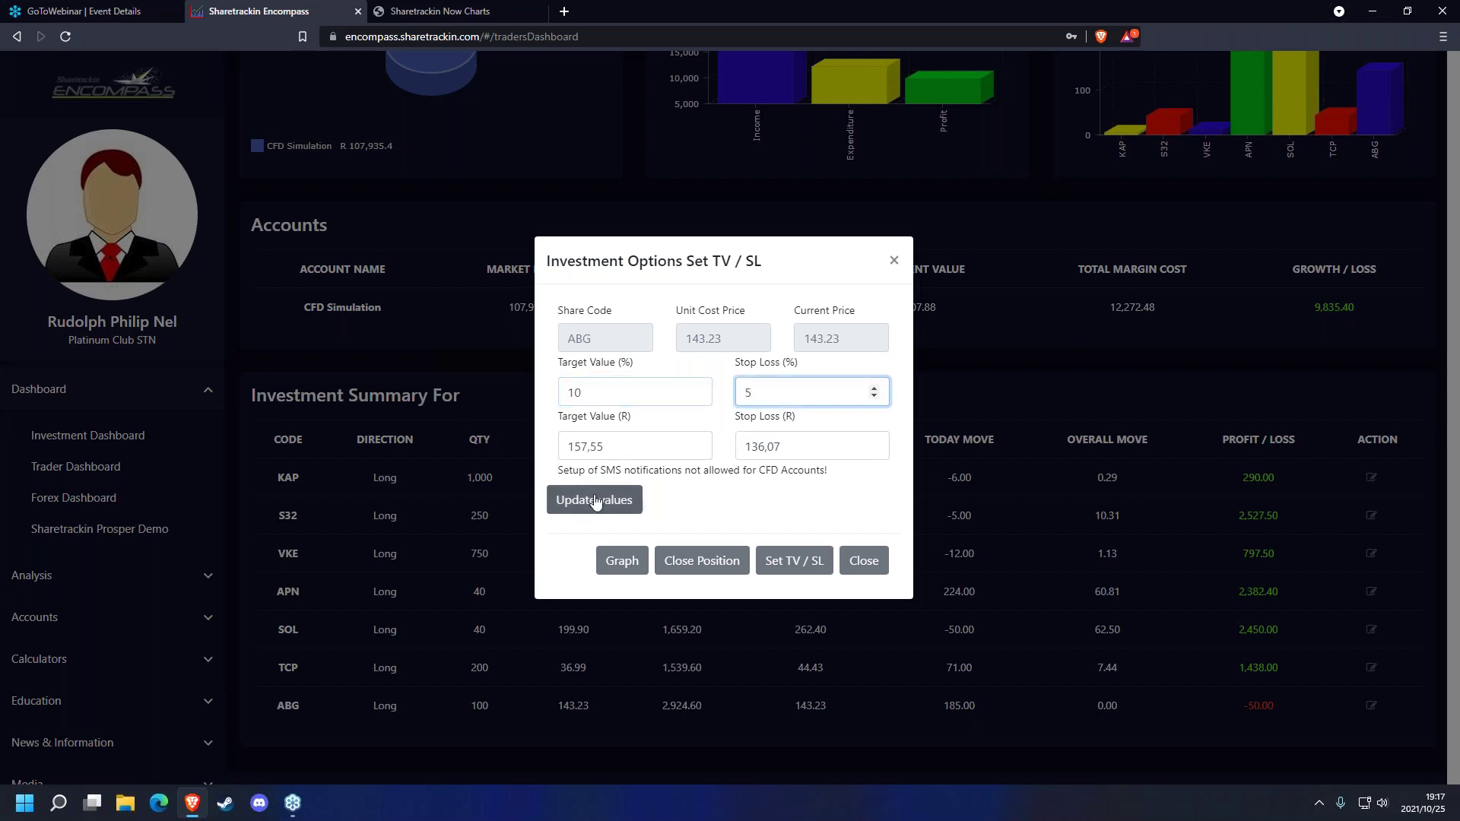
{"action": "left_click", "coordinate": [601, 501]}
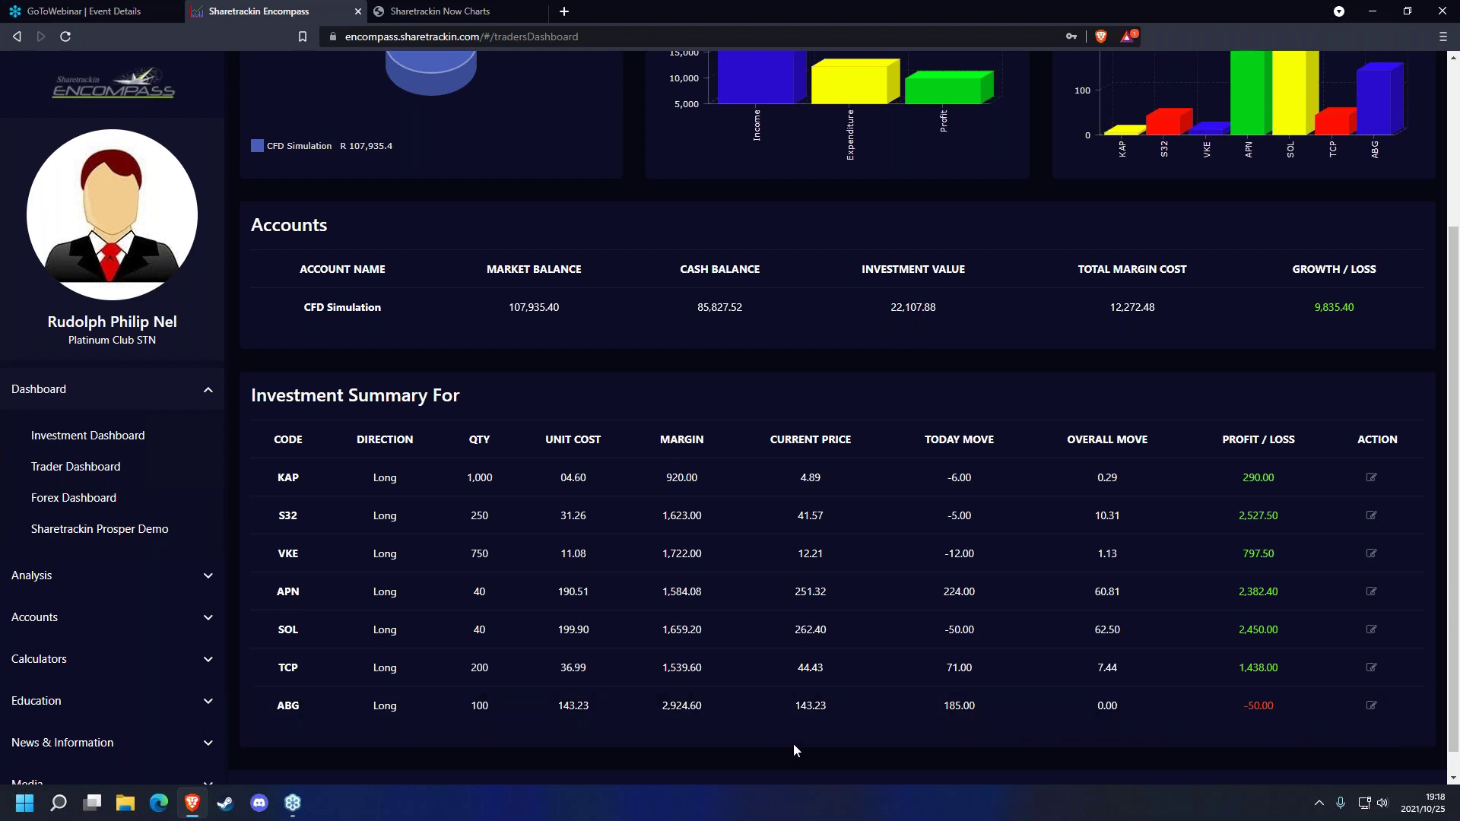
- Close the 100-share ABG position with the comment "Test" and dismiss the investment options
{"action": "left_click", "coordinate": [1372, 707]}
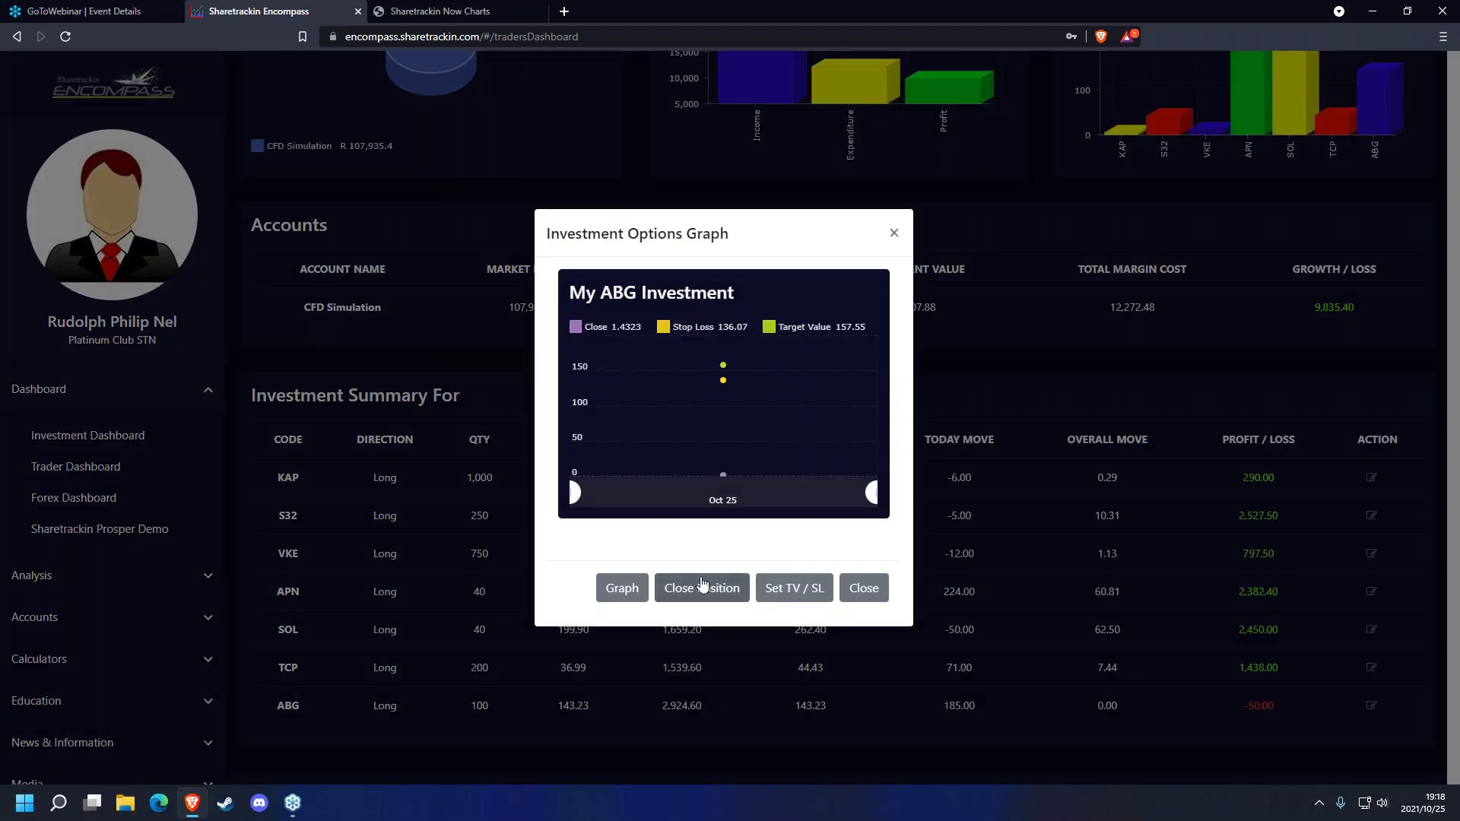
{"action": "left_click", "coordinate": [703, 586]}
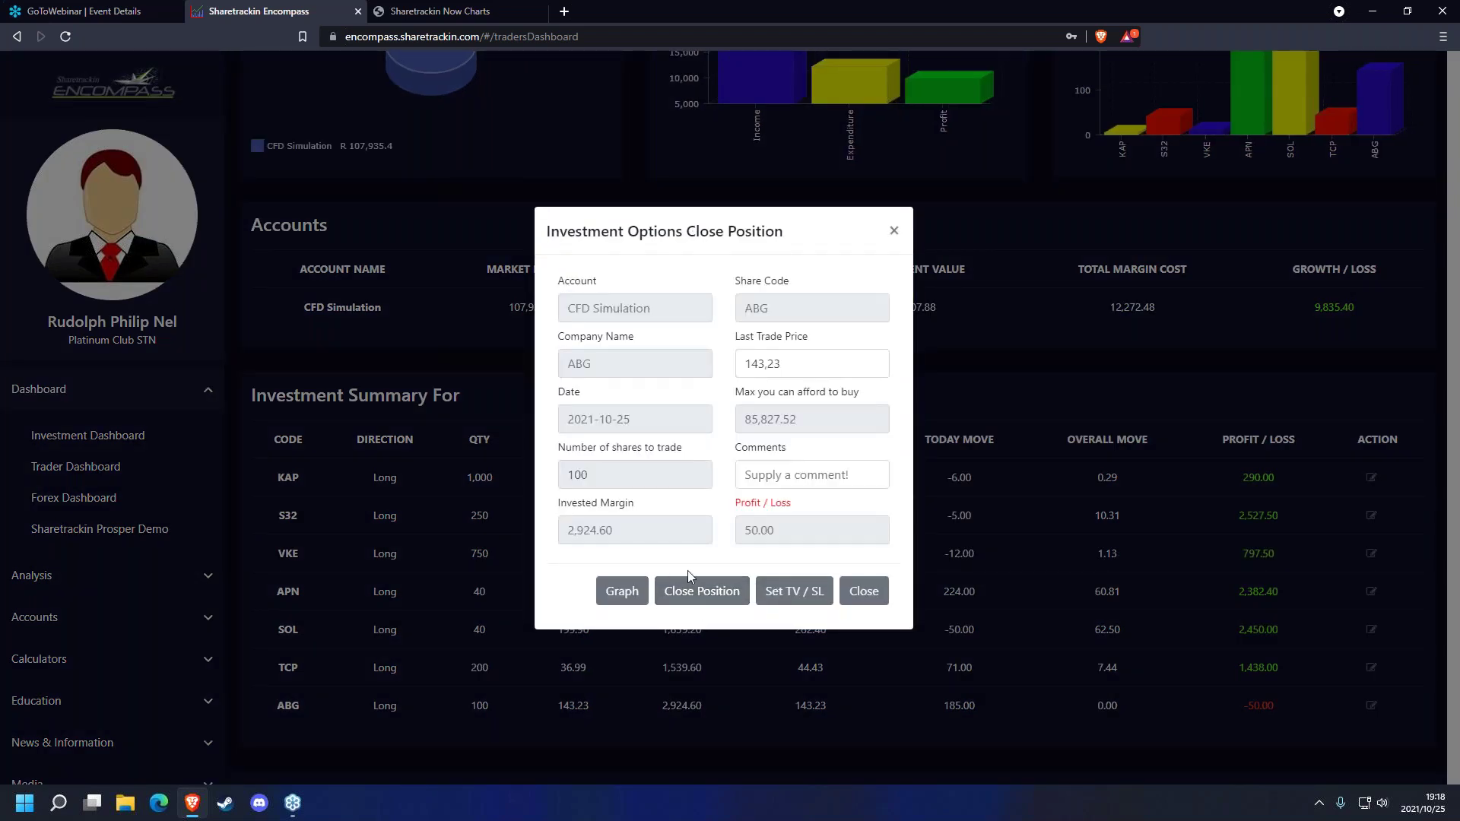
{"action": "left_click_drag", "start_coordinate": [606, 479], "coordinate": [567, 478]}
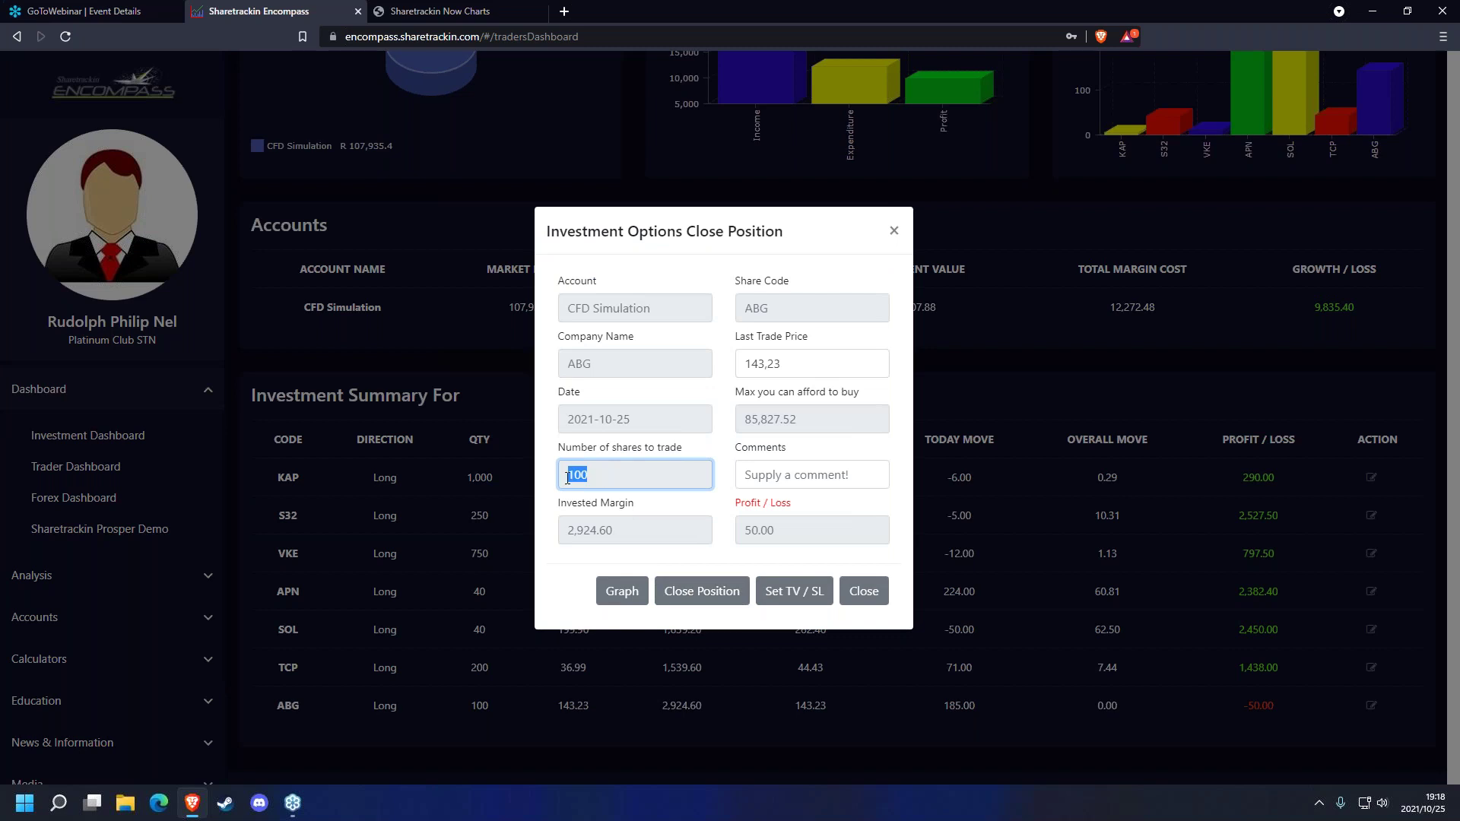
{"action": "left_click", "coordinate": [676, 506]}
{"action": "left_click", "coordinate": [772, 472]}
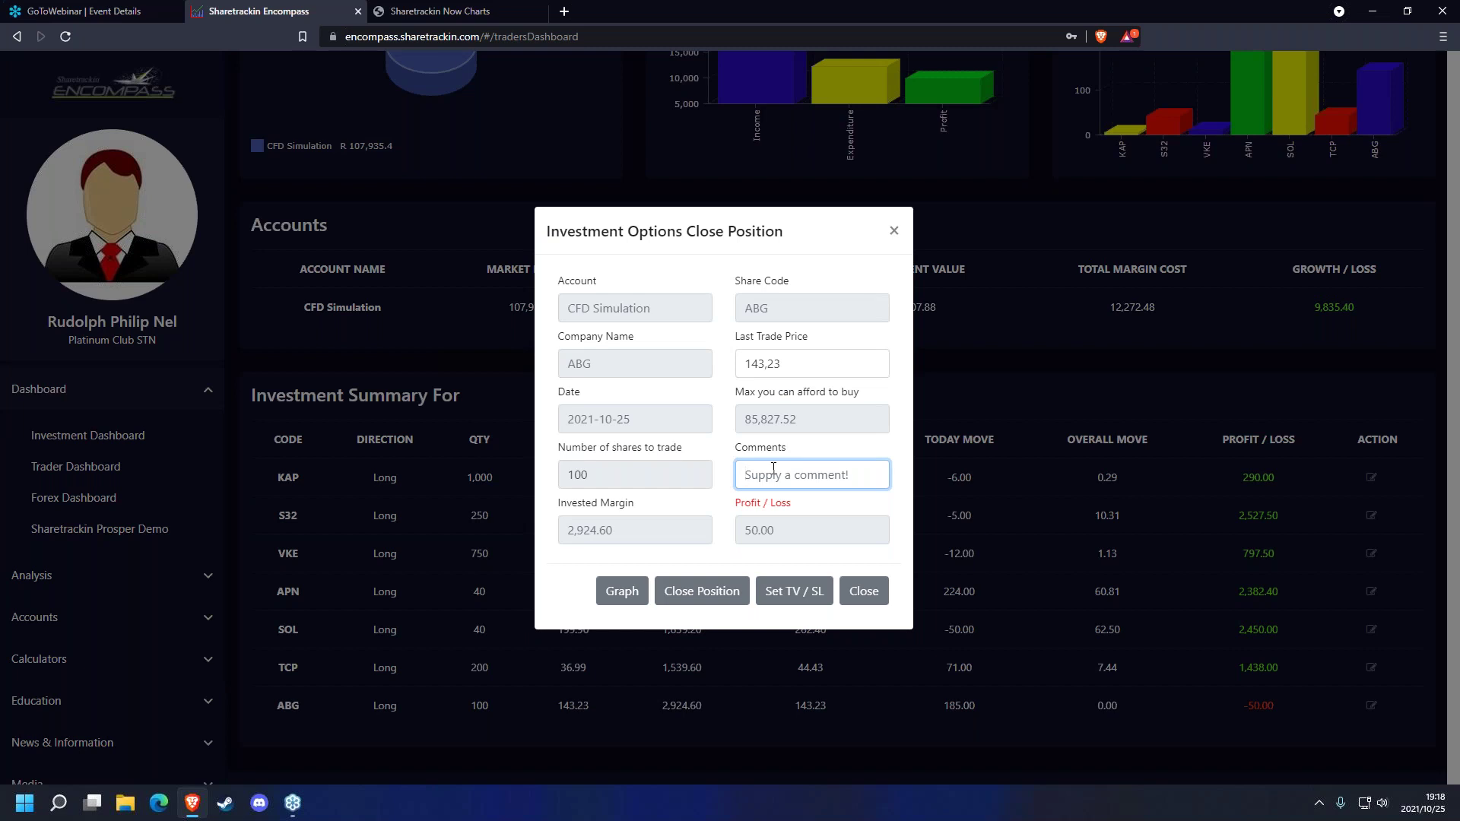
{"action": "type", "text": "Test"}
{"action": "left_click", "coordinate": [734, 505]}
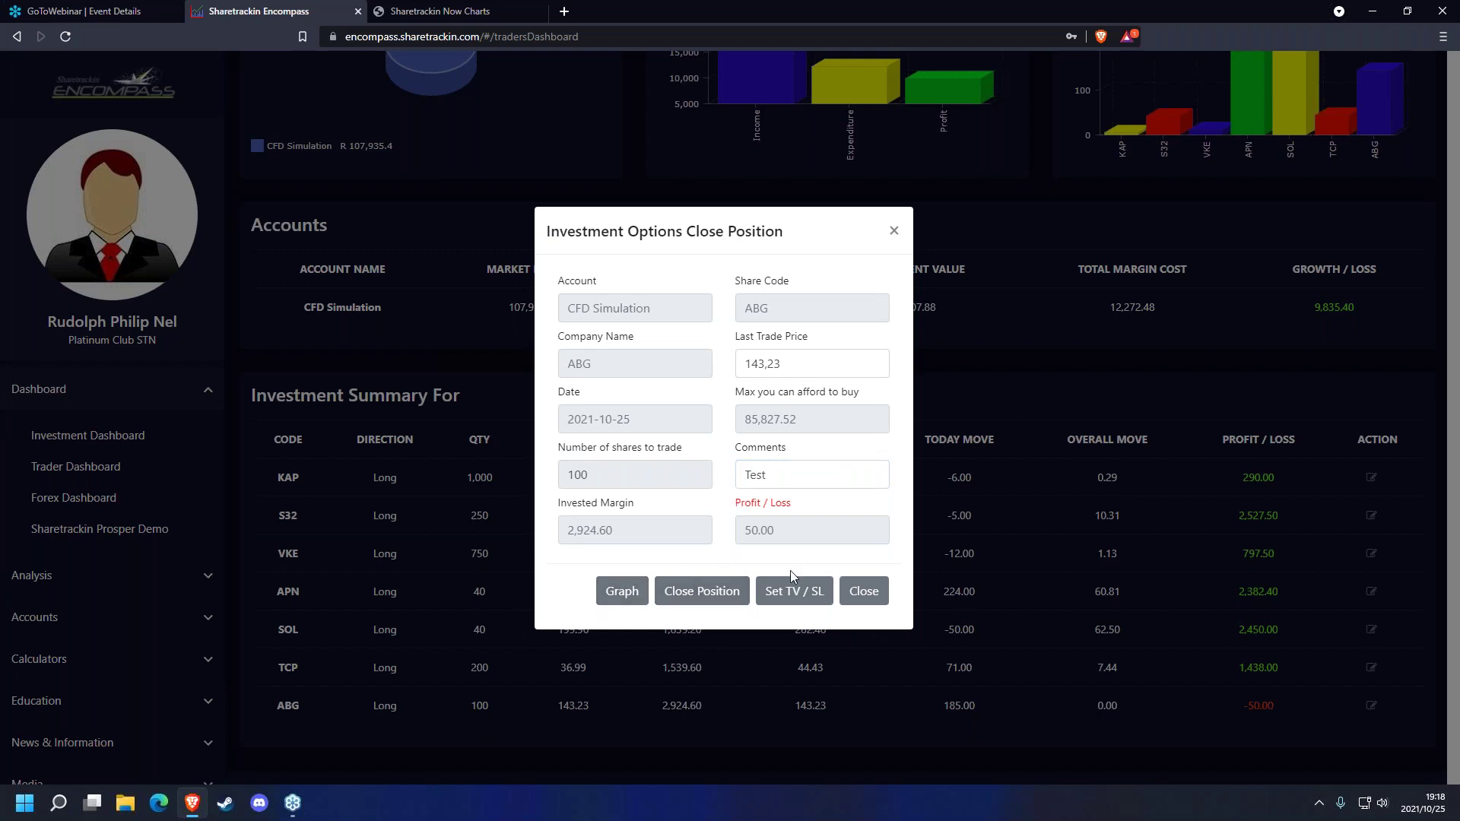
{"action": "left_click", "coordinate": [702, 593]}
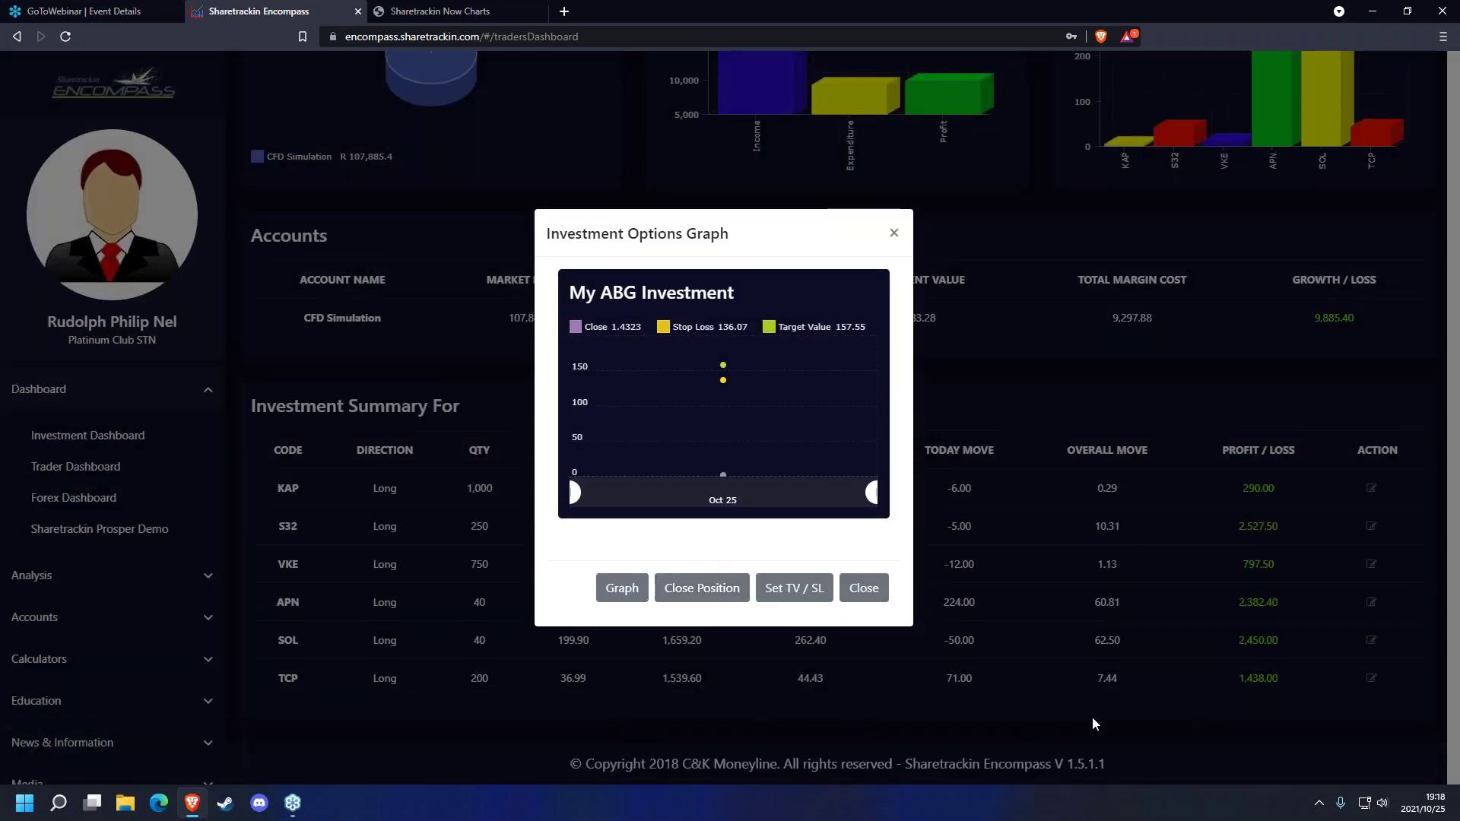
{"action": "left_click", "coordinate": [884, 591]}
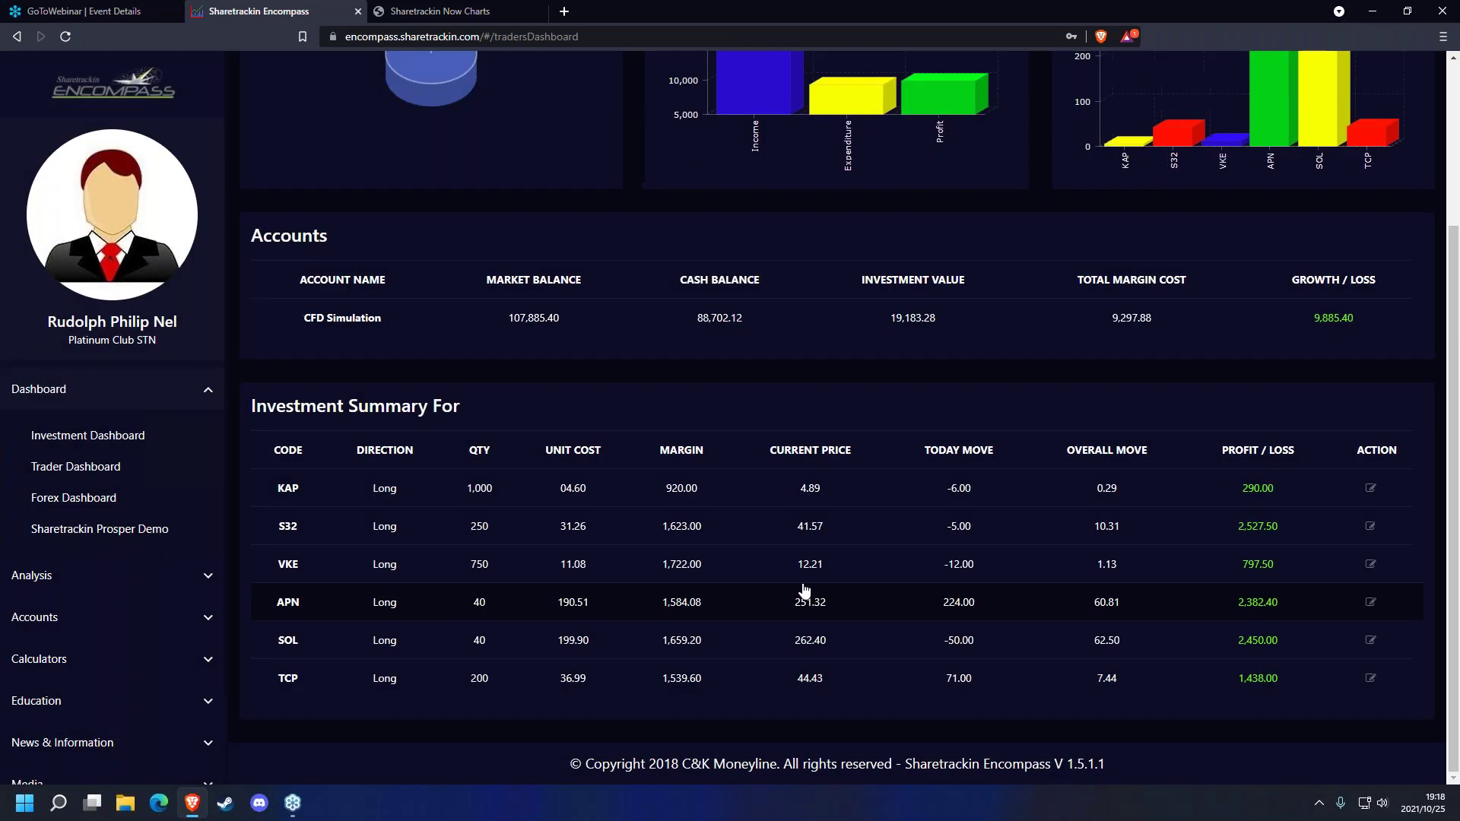
- Return to the Stocks analysis page and load the Sharetrackin 2020 advisor's share list
{"action": "left_click", "coordinate": [190, 614]}
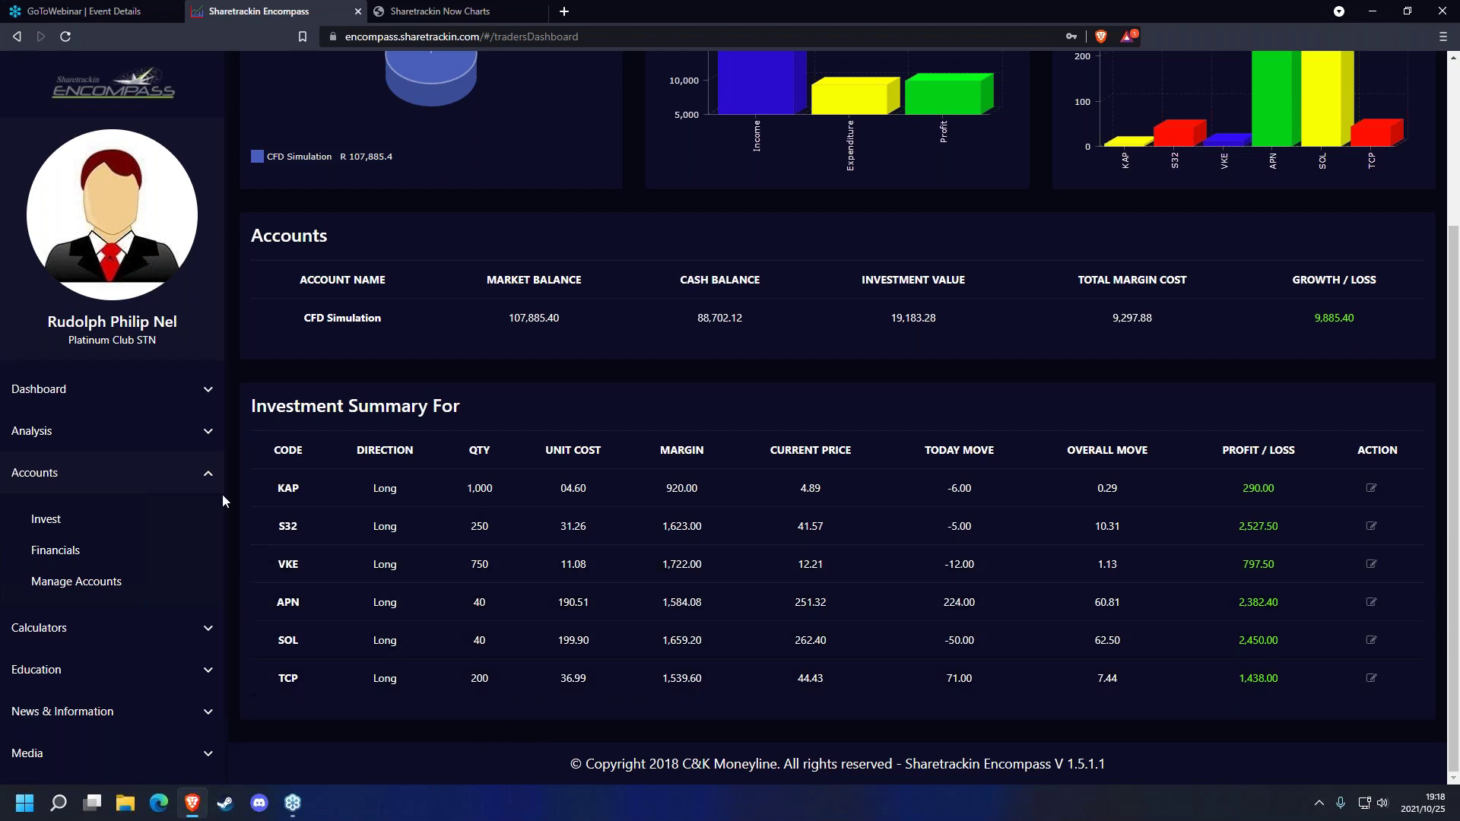
{"action": "left_click", "coordinate": [149, 432]}
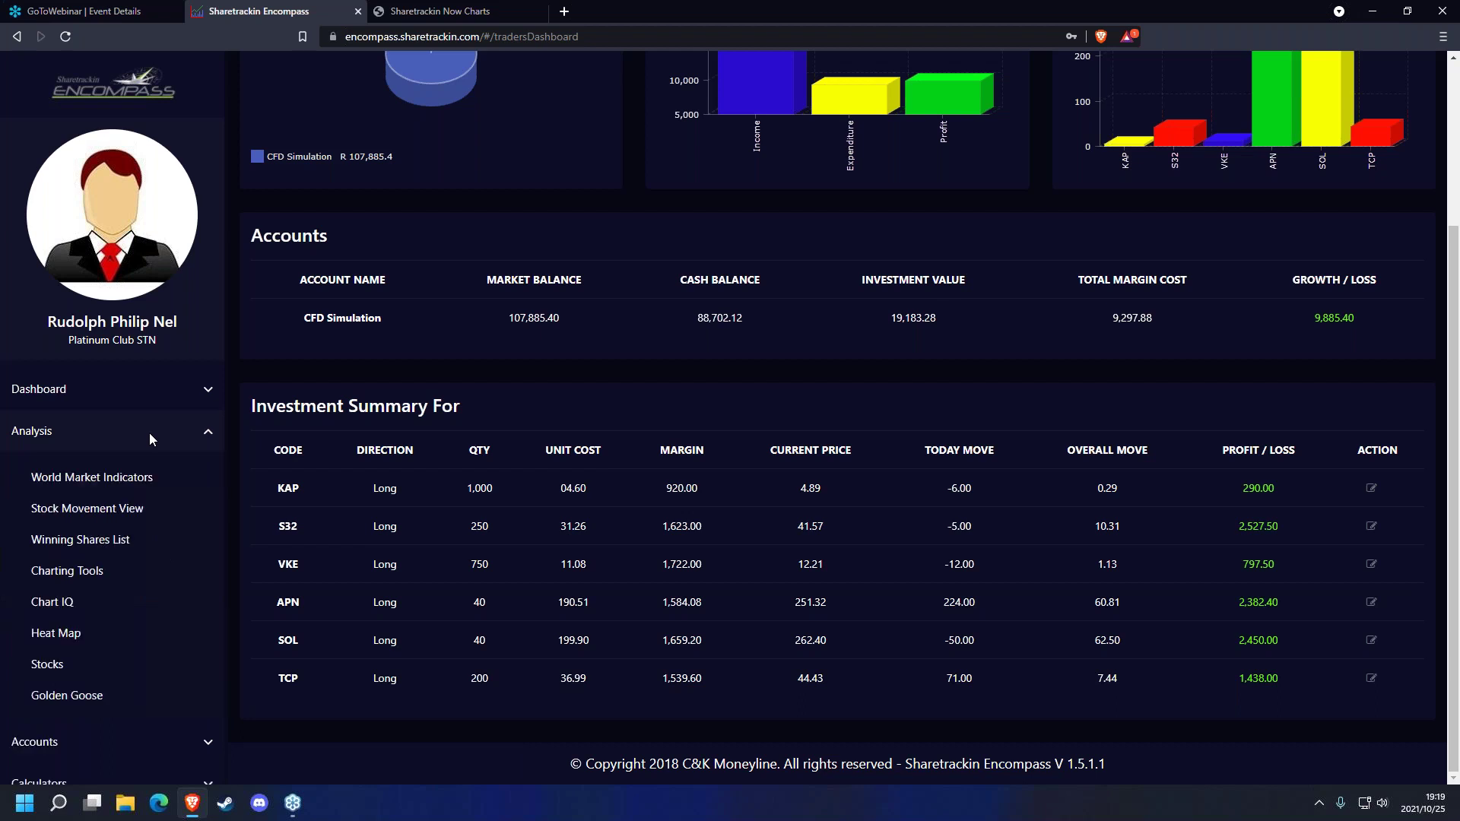
{"action": "left_click", "coordinate": [105, 665]}
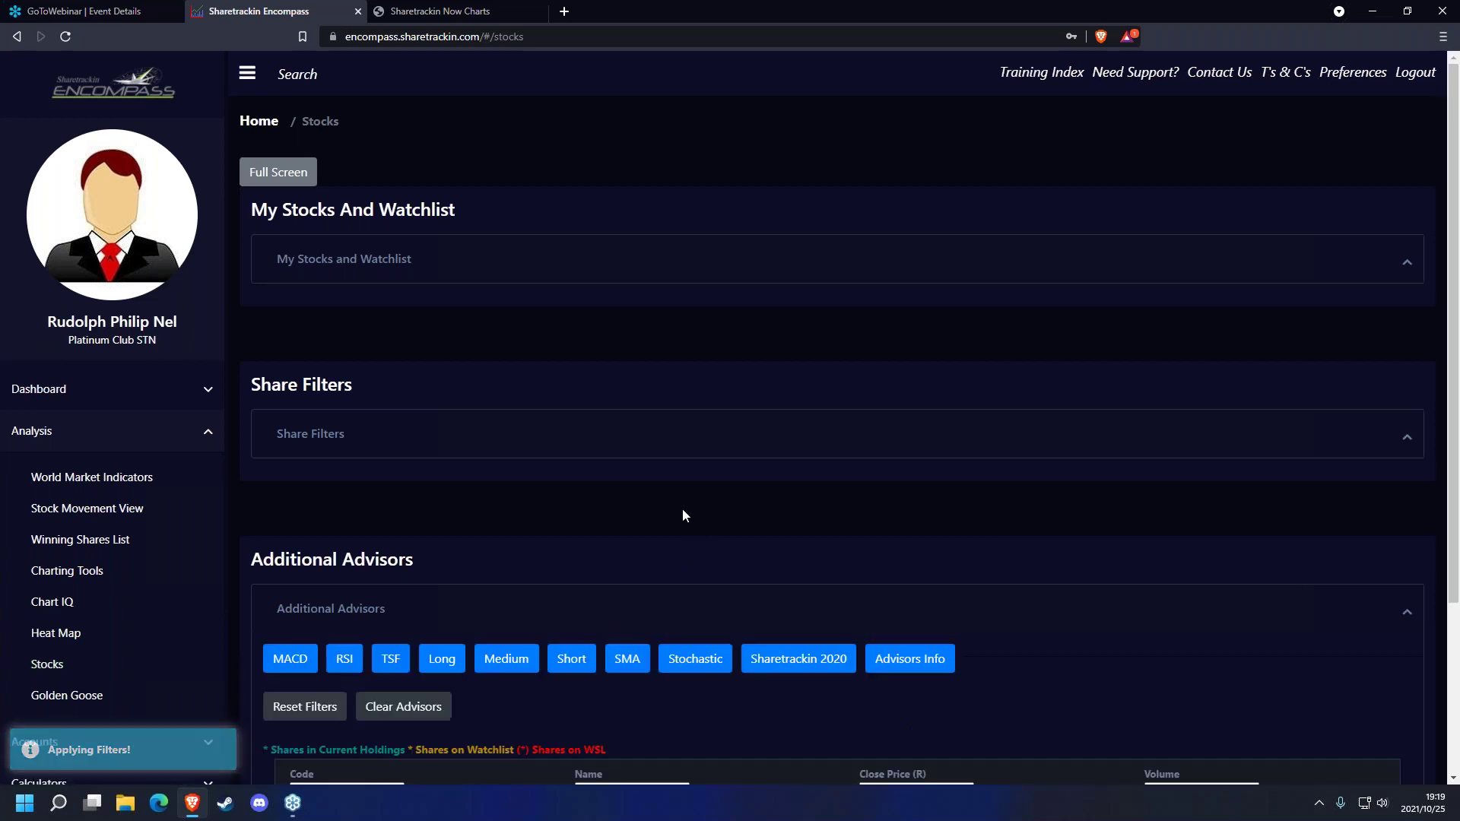
{"action": "scroll", "coordinate": [682, 509], "scroll_direction": "down", "scroll_amount": 3}
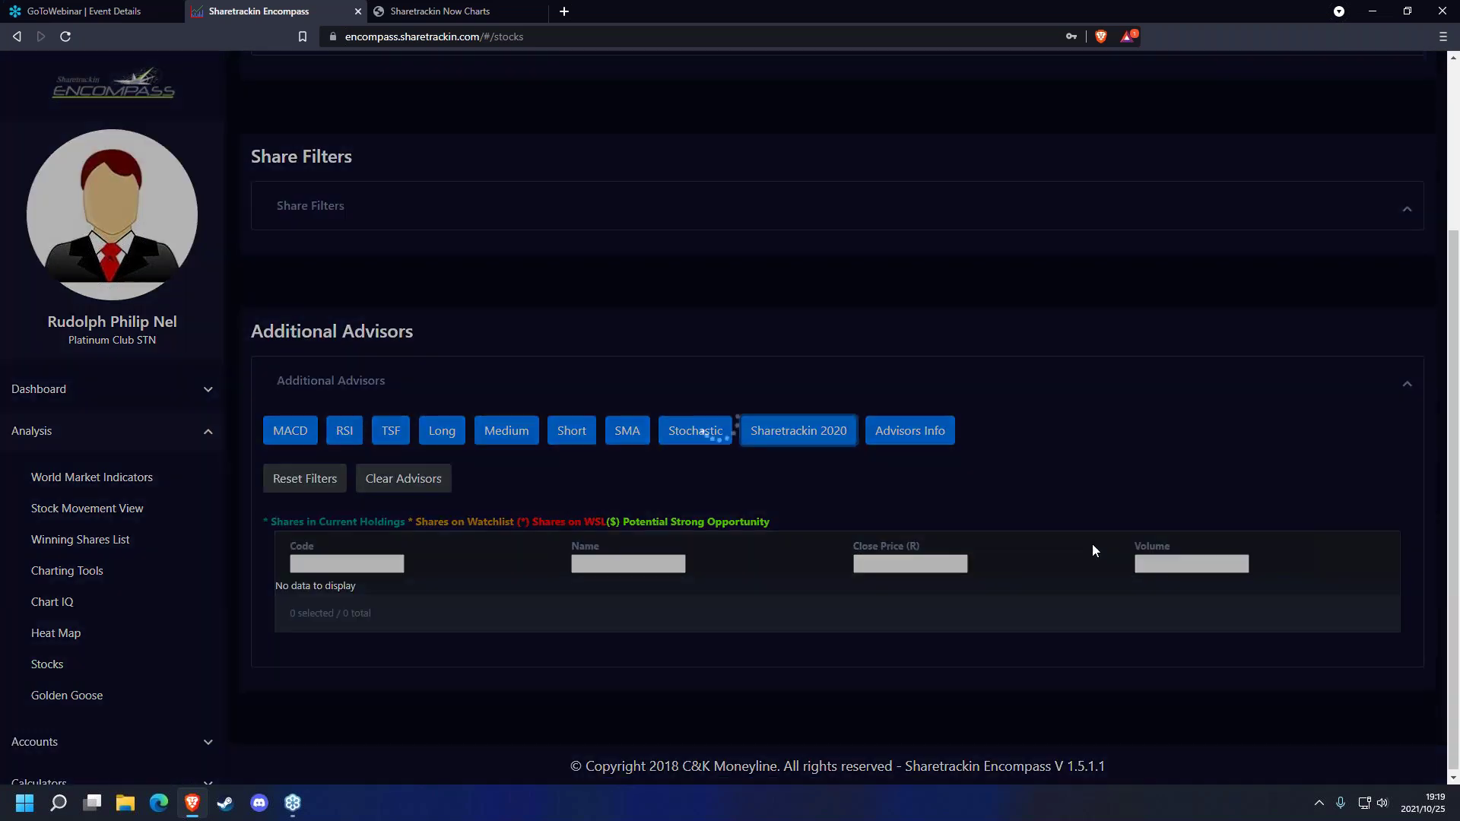
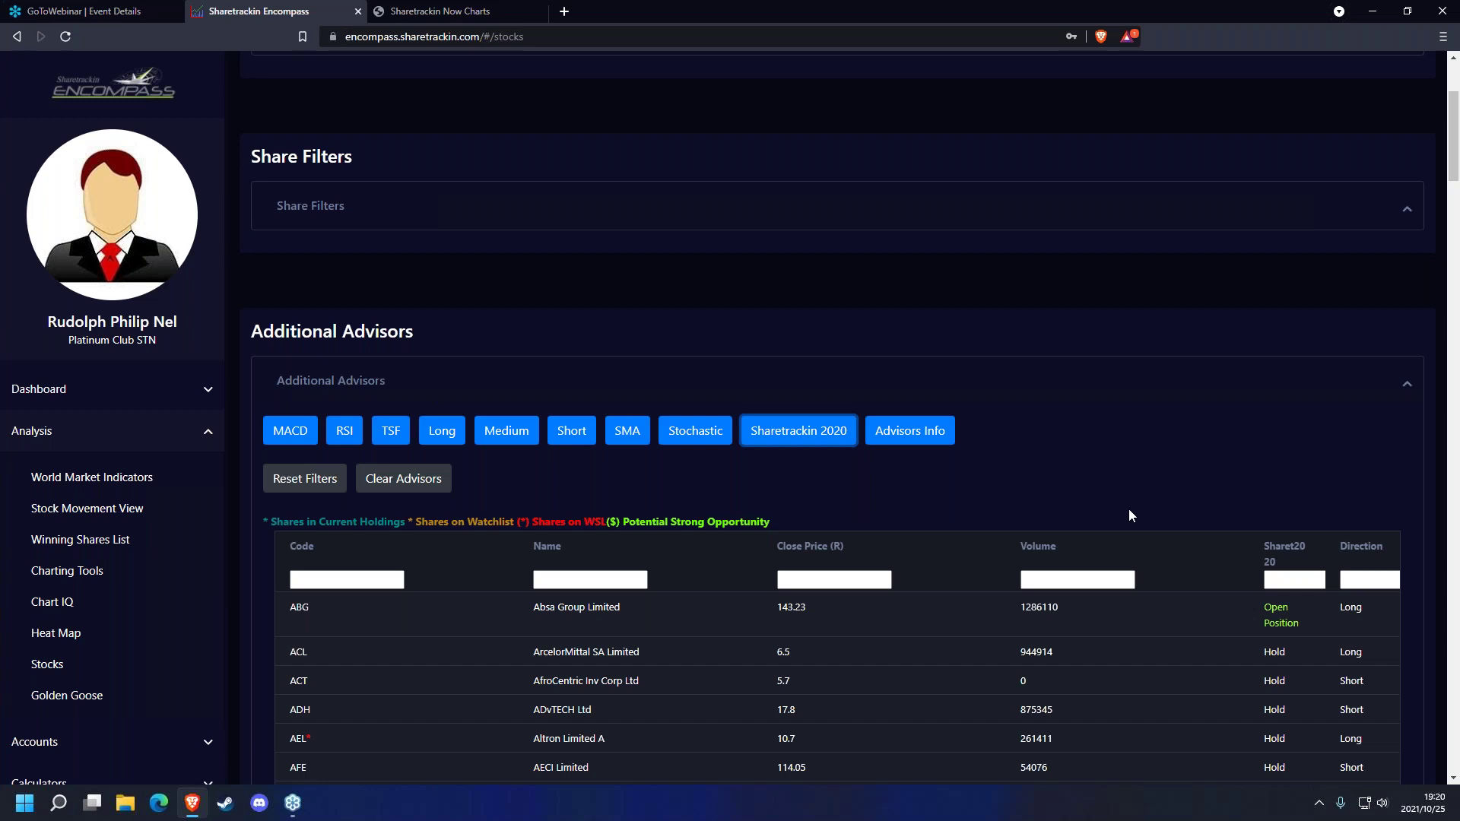
{"action": "scroll", "coordinate": [1133, 502], "scroll_direction": "down", "scroll_amount": 2}
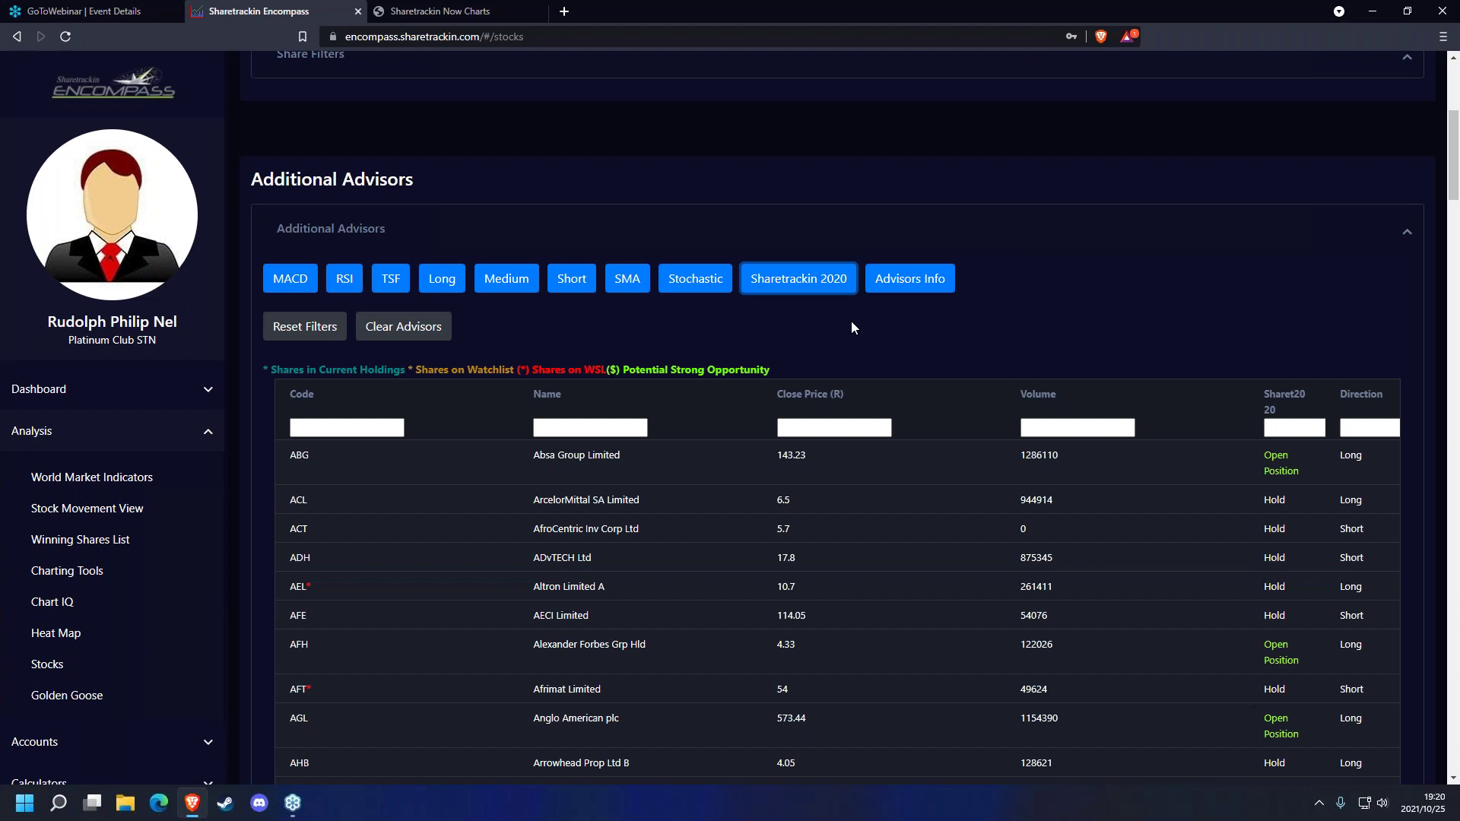
- Review the company's contact details, including phone, support numbers and e-mail addresses, and close them
{"action": "scroll", "coordinate": [1107, 89], "scroll_direction": "up", "scroll_amount": 5}
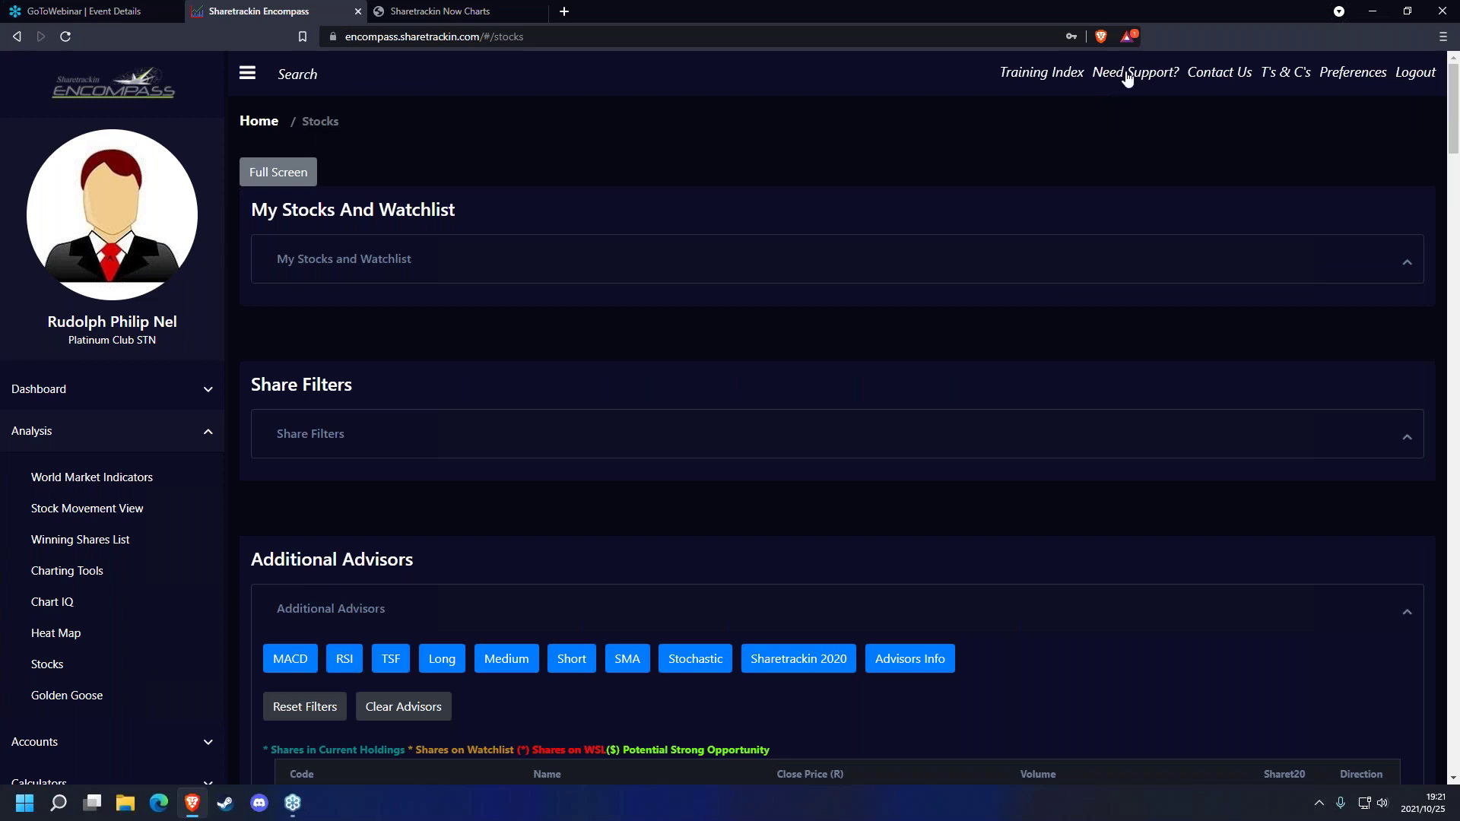
{"action": "left_click", "coordinate": [1214, 79]}
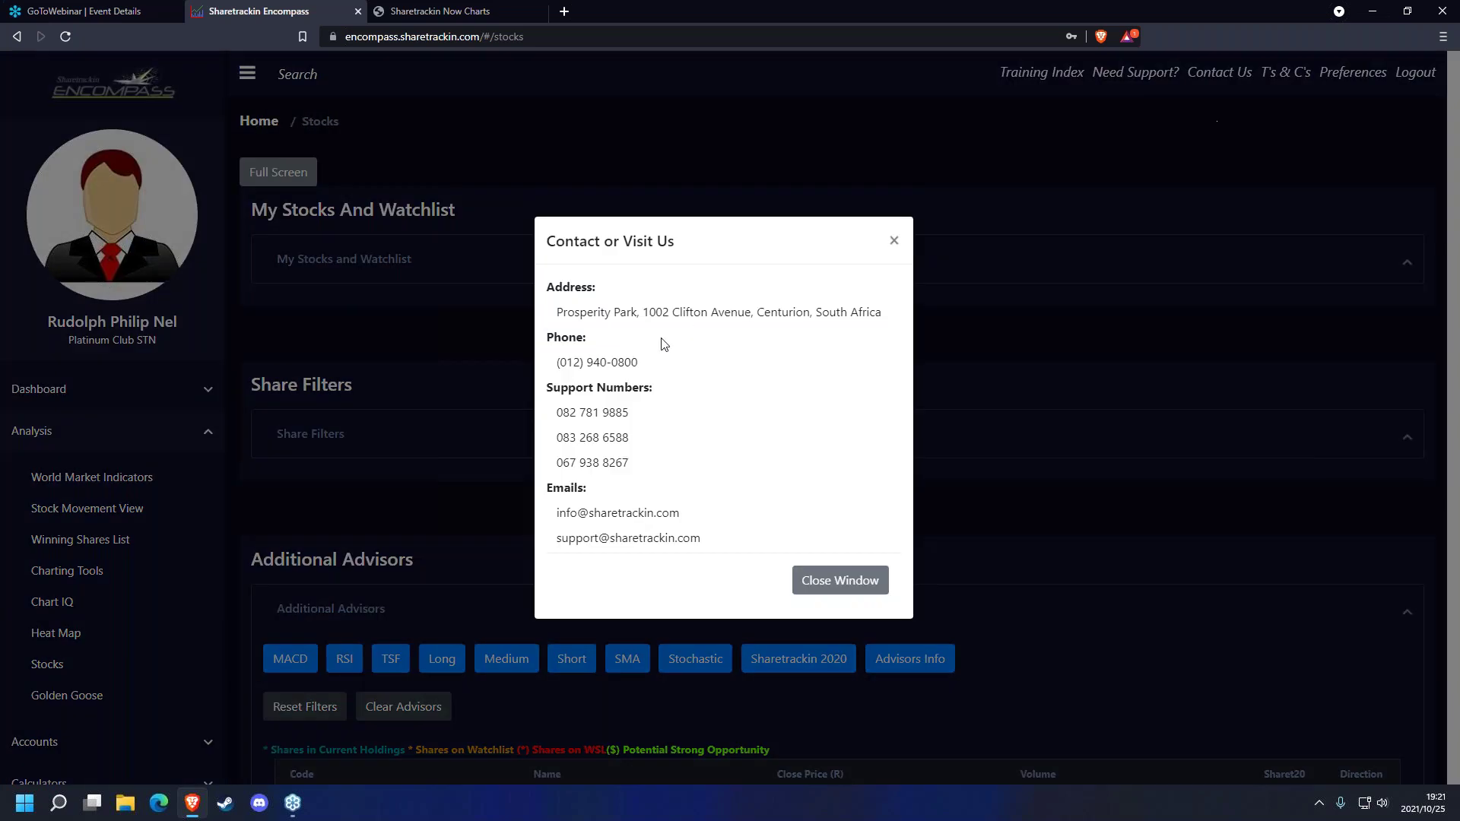
{"action": "left_click_drag", "start_coordinate": [557, 413], "coordinate": [633, 465]}
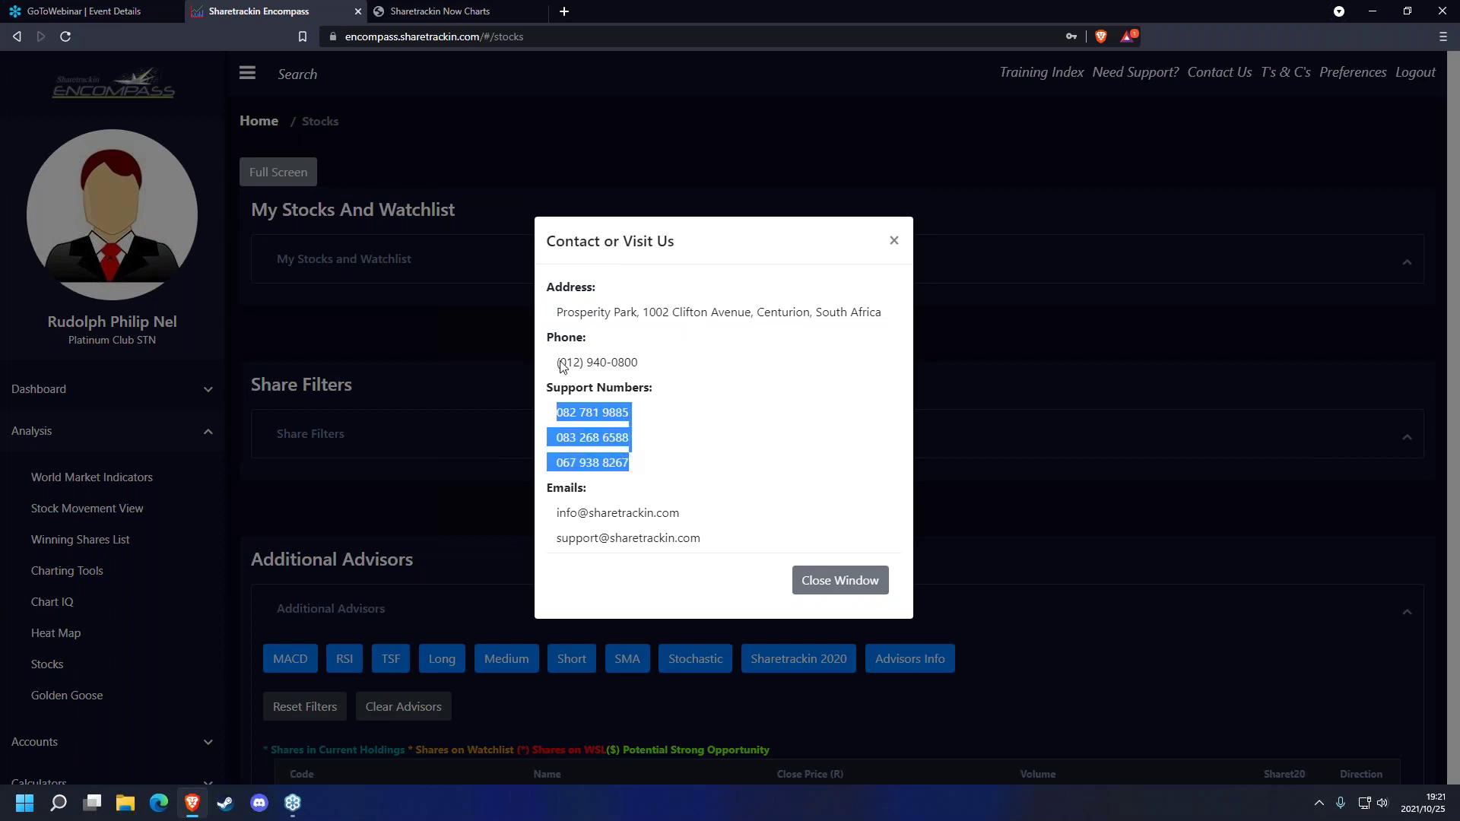
{"action": "left_click_drag", "start_coordinate": [560, 363], "coordinate": [613, 363]}
{"action": "left_click", "coordinate": [763, 410]}
{"action": "left_click_drag", "start_coordinate": [556, 517], "coordinate": [681, 521]}
{"action": "left_click", "coordinate": [648, 539]}
{"action": "left_click_drag", "start_coordinate": [562, 542], "coordinate": [691, 538]}
{"action": "left_click", "coordinate": [699, 530]}
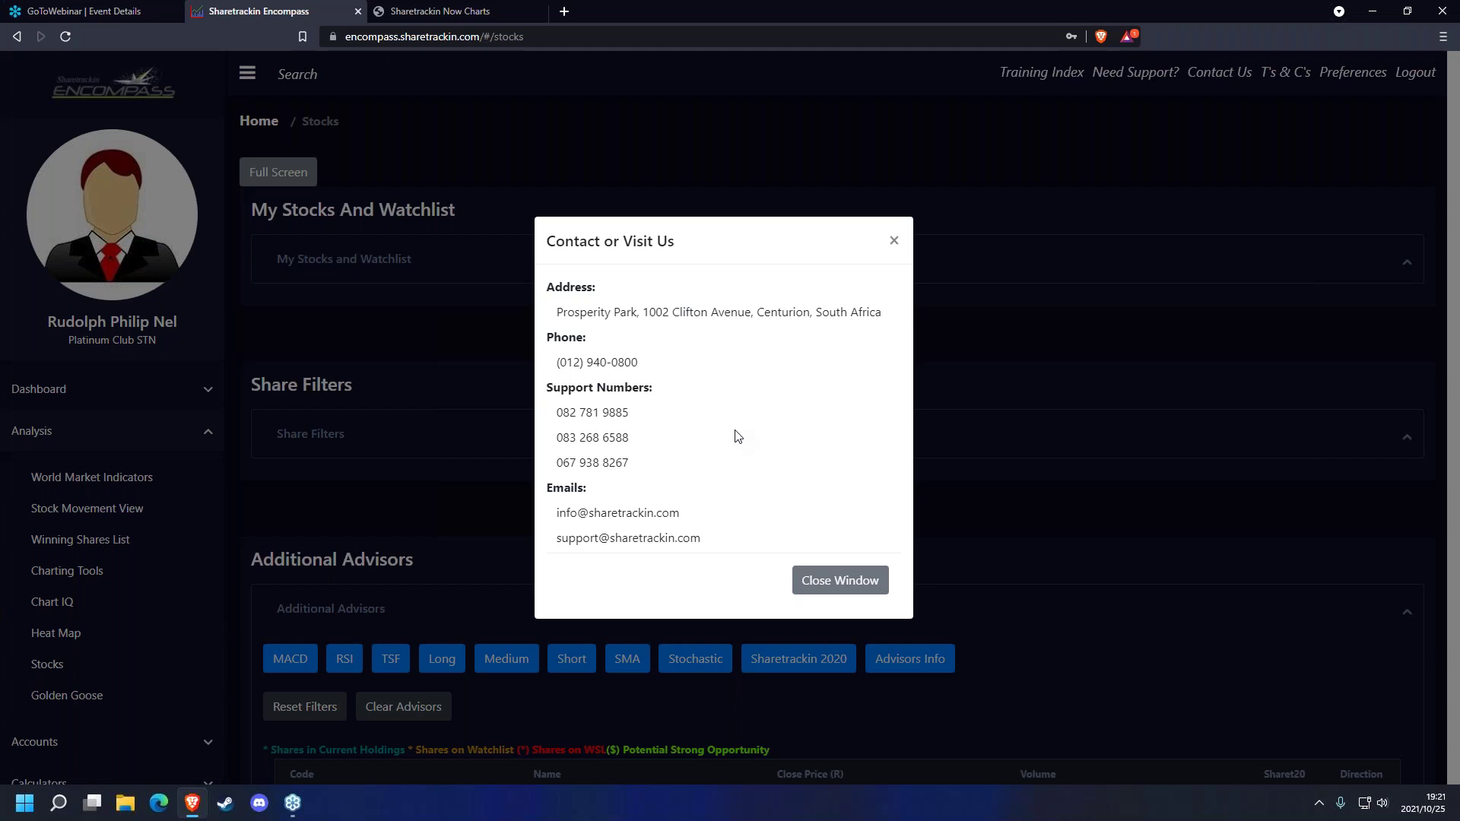
{"action": "left_click", "coordinate": [896, 241]}
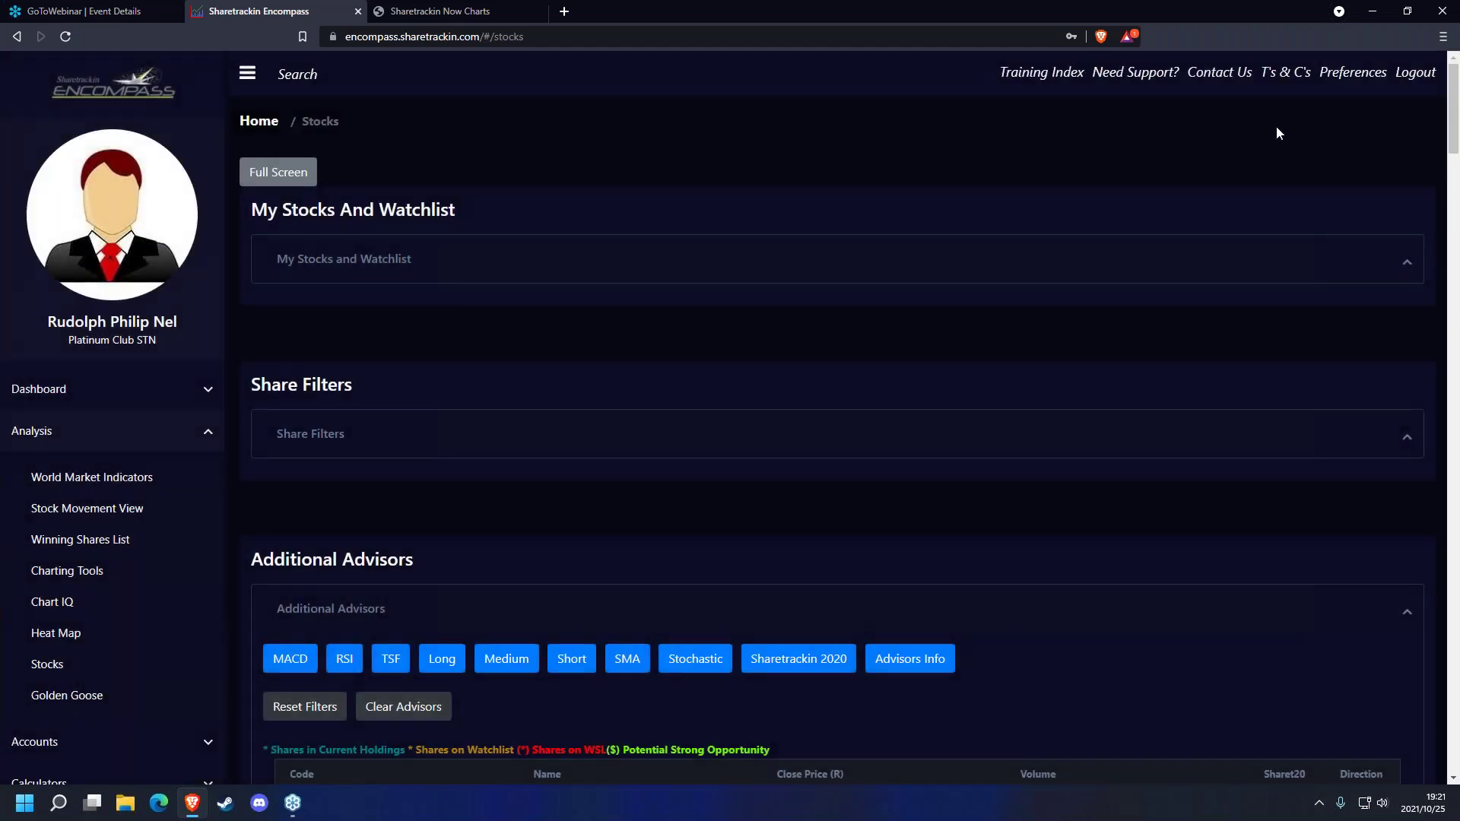